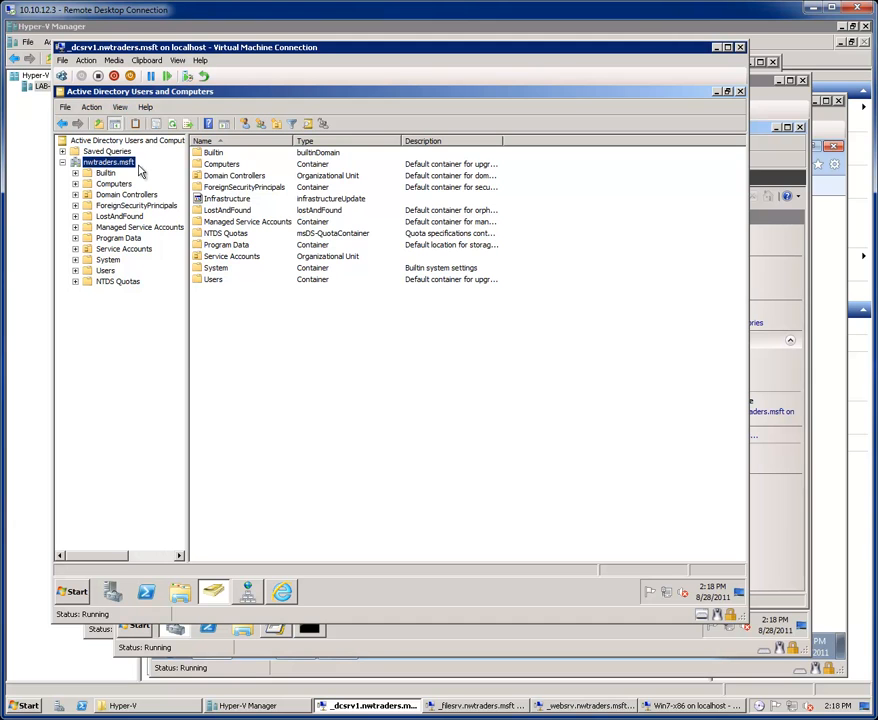
- Examine the computer accounts in the Computers container of the nwtraders.msft domain
left_click(115, 187)
left_click(208, 165)
left_click(221, 154)
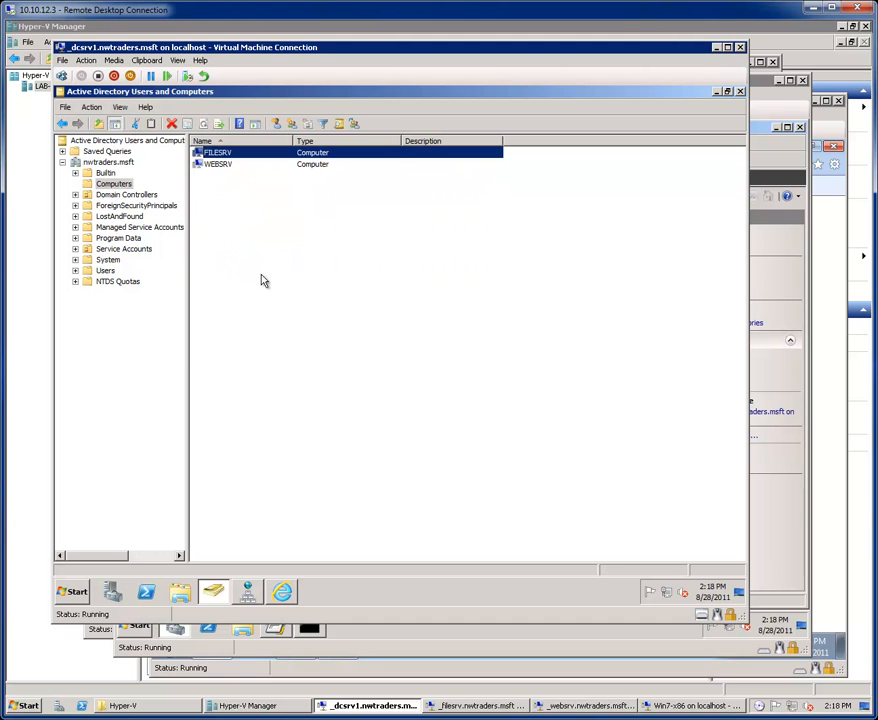
- Review the general properties of the sa_www user in the Service Accounts organizational unit without changing them
left_click(123, 249)
left_click(221, 155)
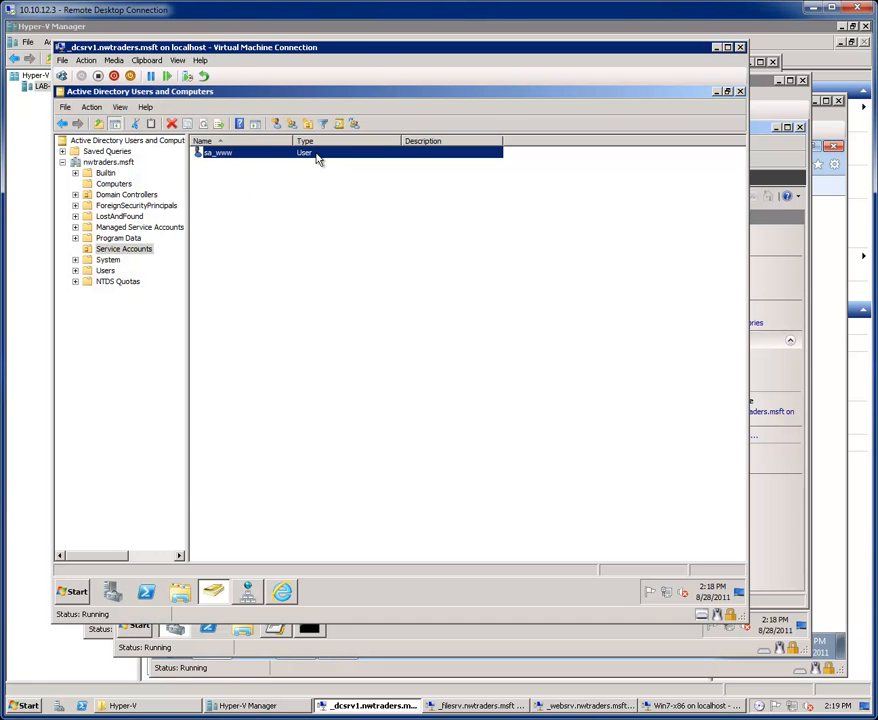
right_click(251, 154)
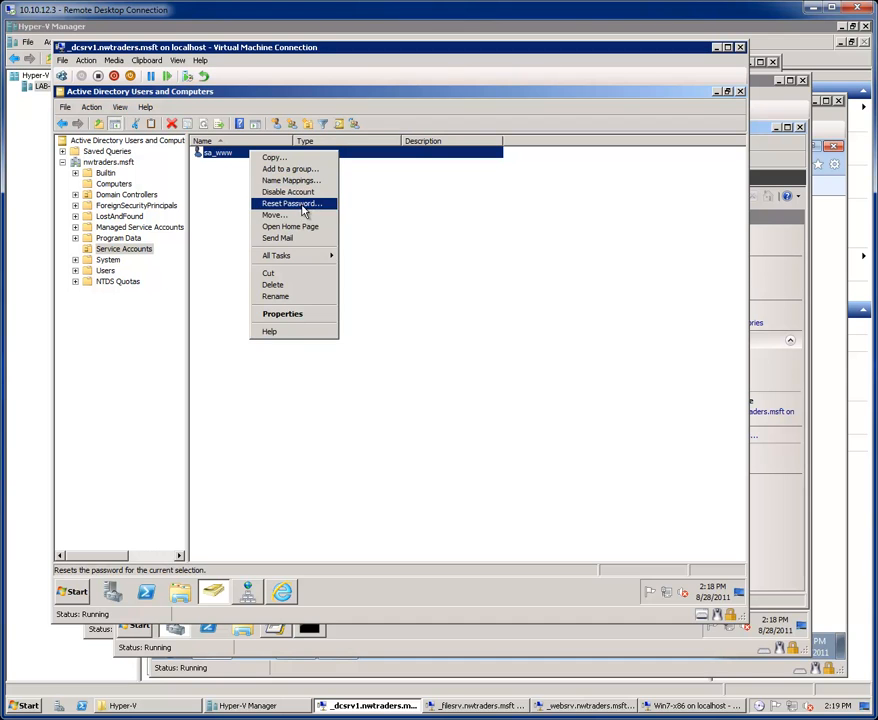
left_click(290, 314)
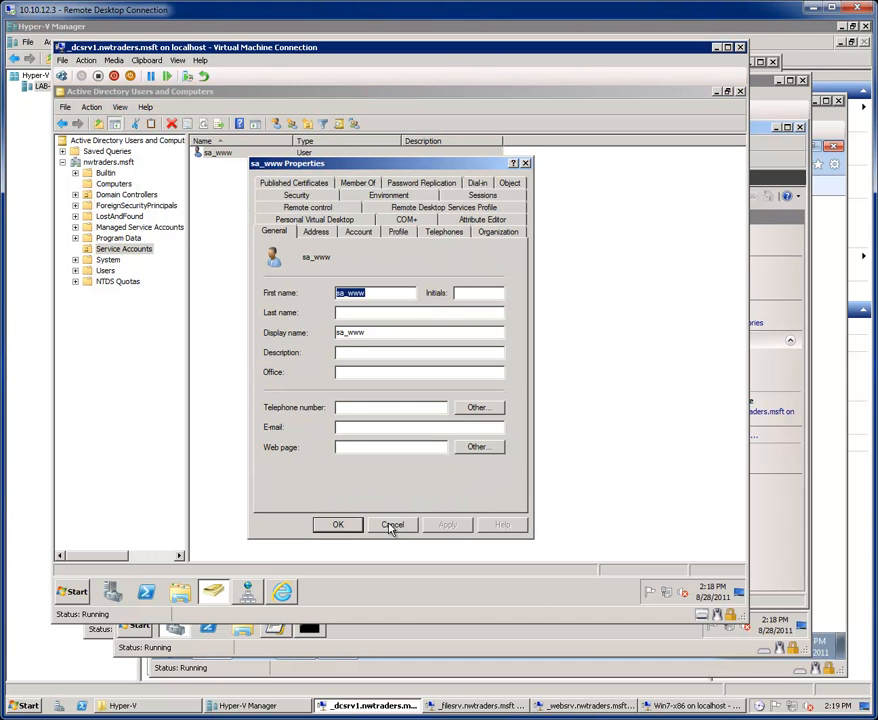
left_click(392, 524)
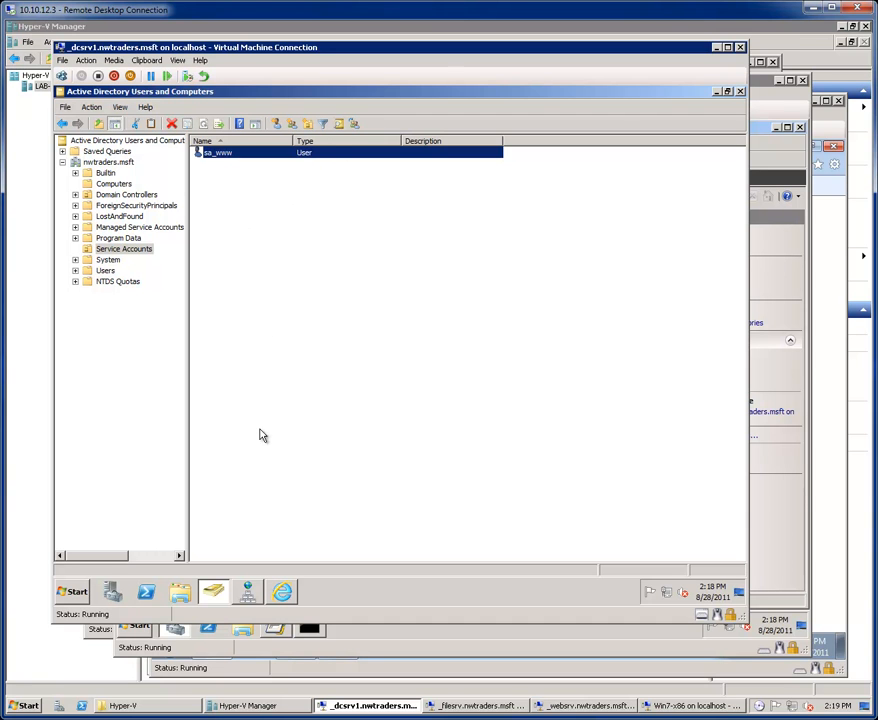
- Switch to the websrv virtual machine and review the www site's application pool, physical path and path credentials in its advanced settings
left_click(585, 706)
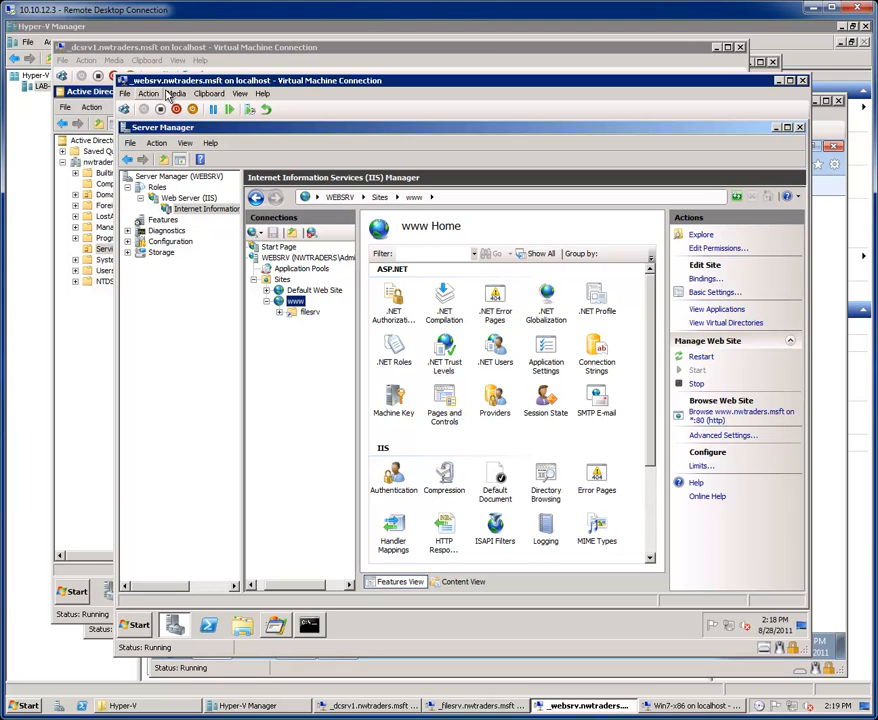
left_click_drag(295, 301, 298, 312)
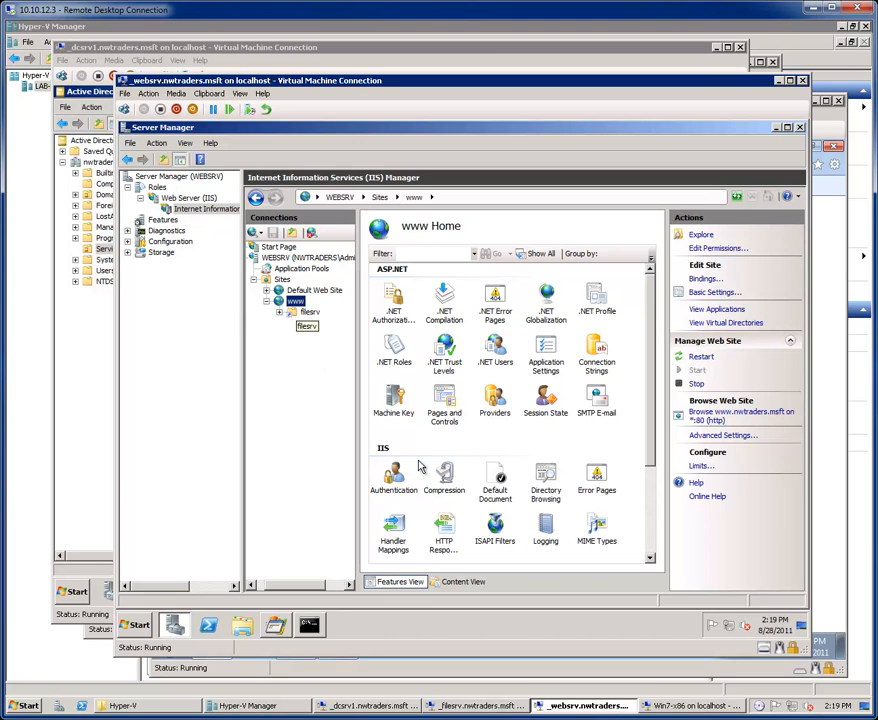
left_click(723, 435)
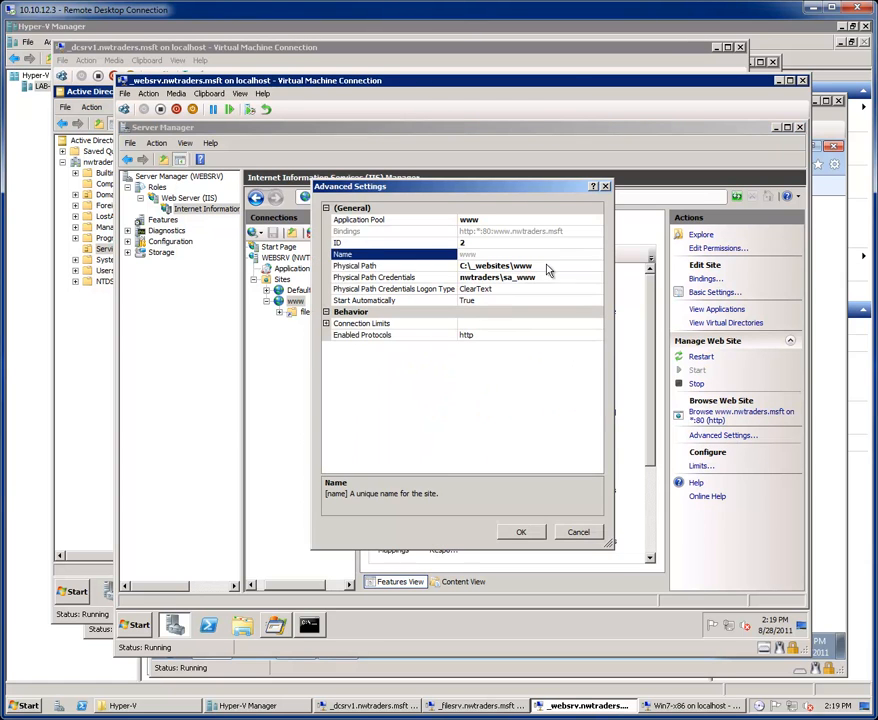
left_click(510, 266)
left_click(502, 220)
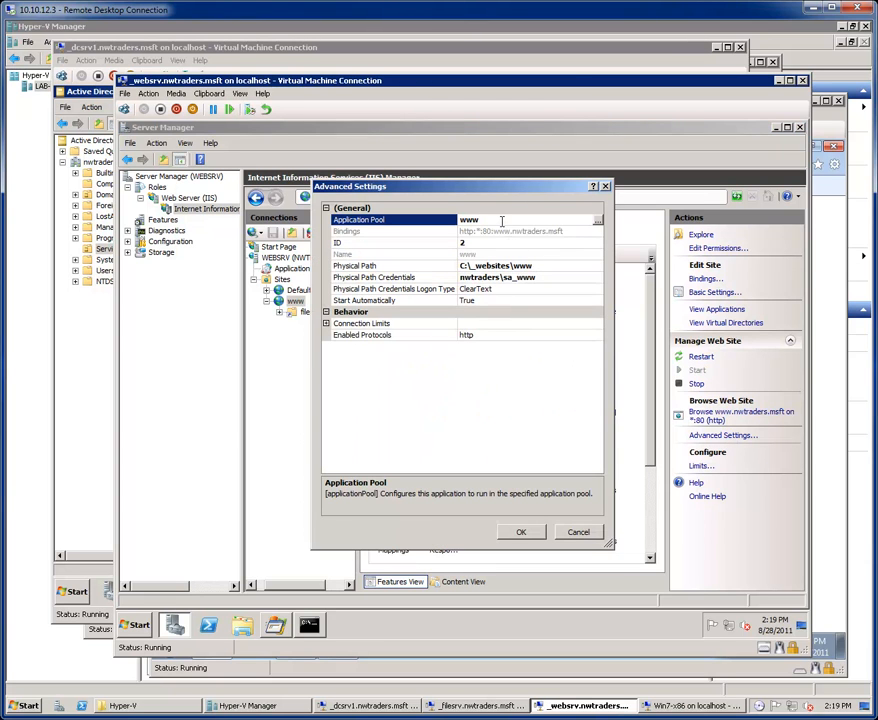
left_click(494, 267)
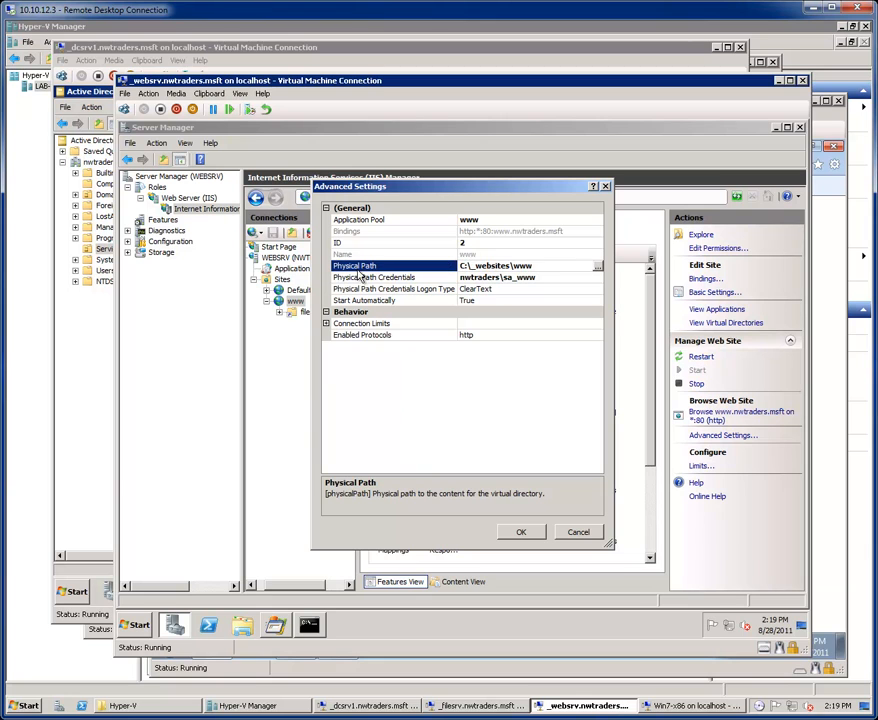
left_click(551, 277)
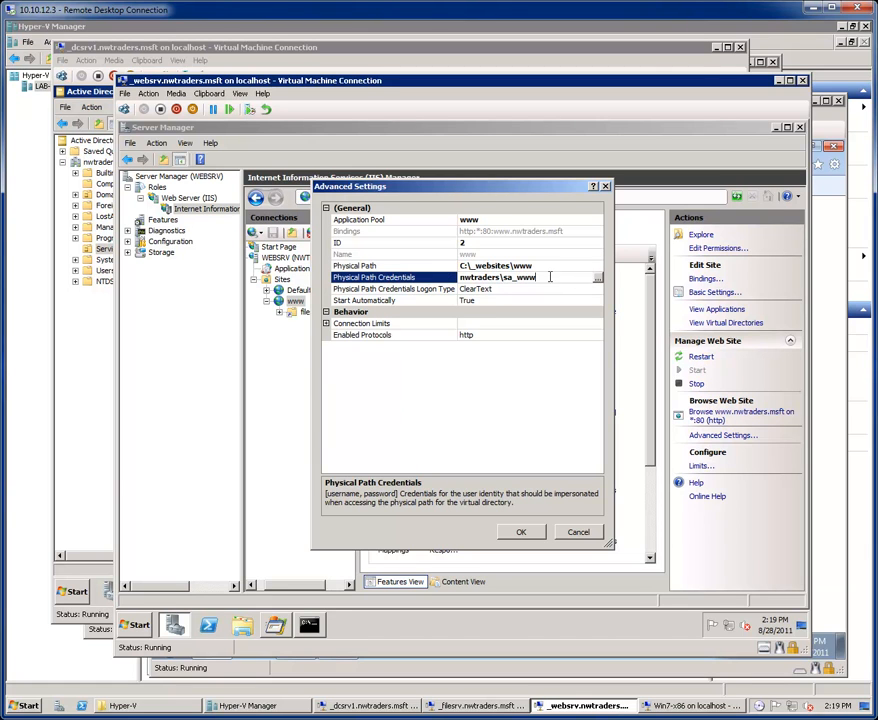
left_click(400, 267)
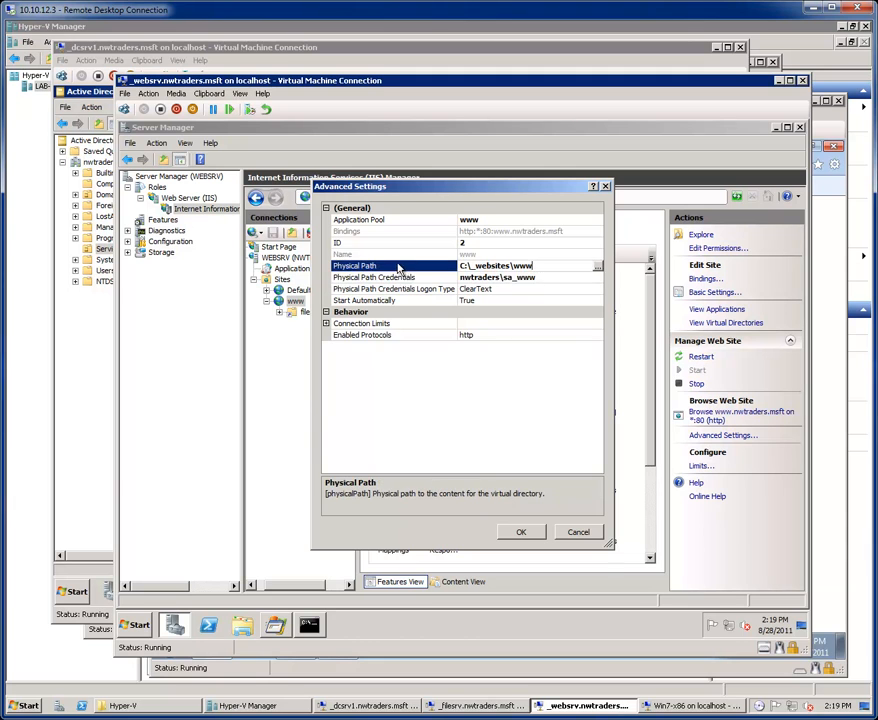
left_click(522, 279)
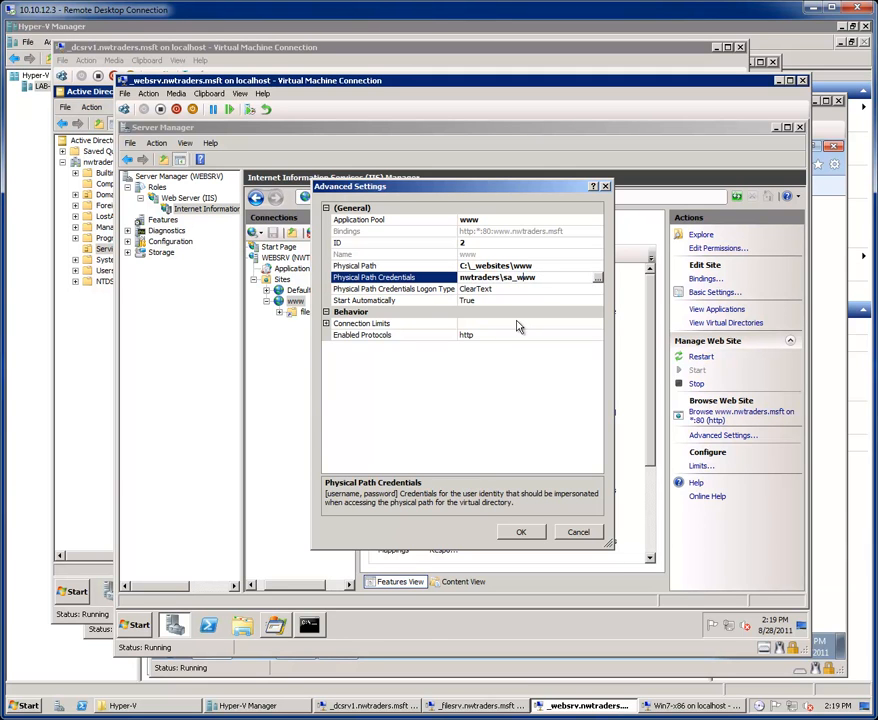
left_click(577, 536)
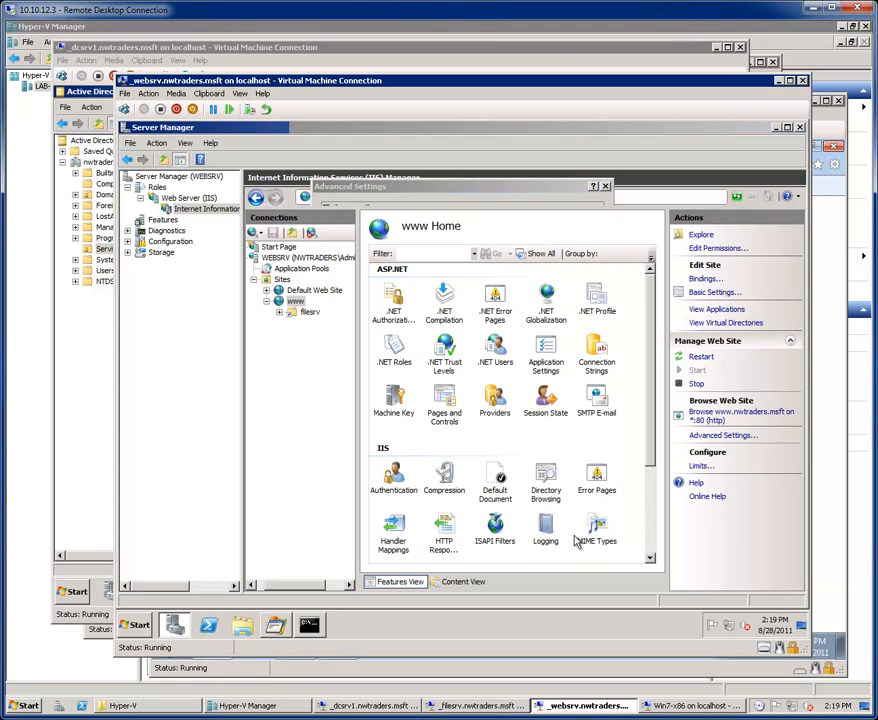
- Review the physical path and path credentials in the advanced settings of the filesrv virtual directory under the www site
left_click(300, 312)
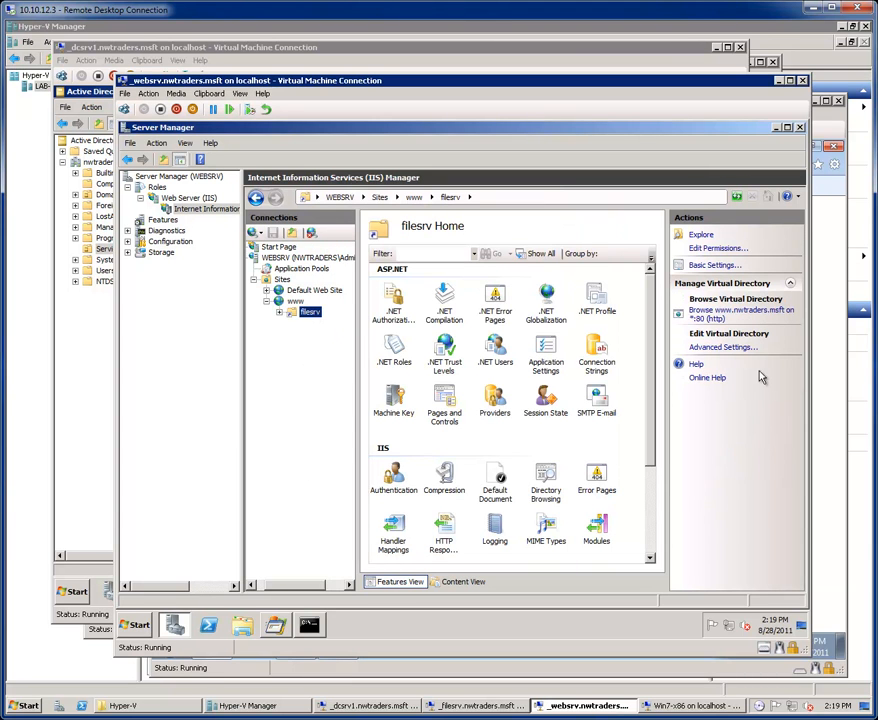
left_click(737, 348)
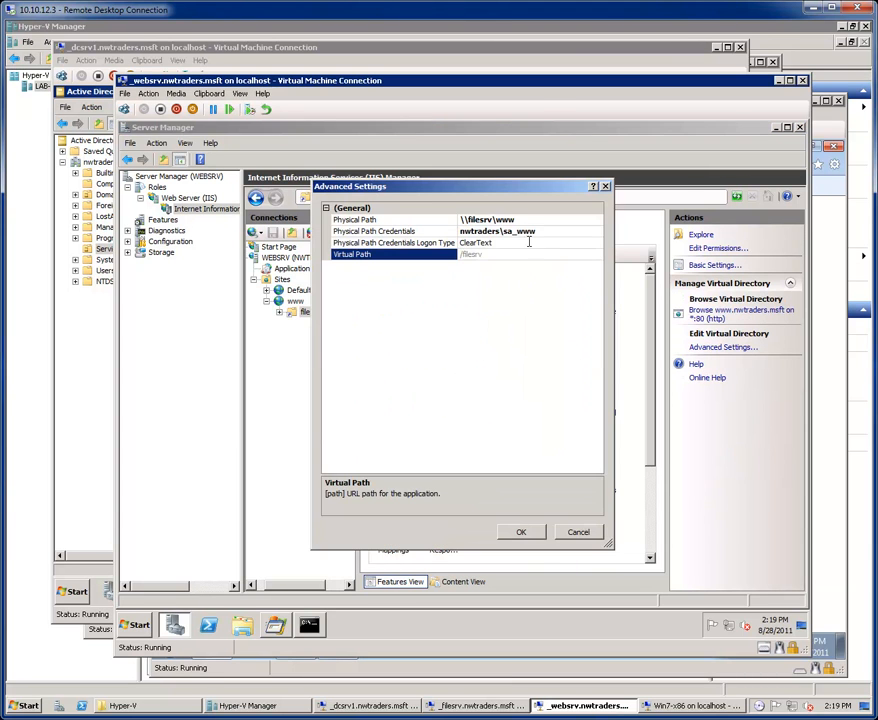
left_click(450, 220)
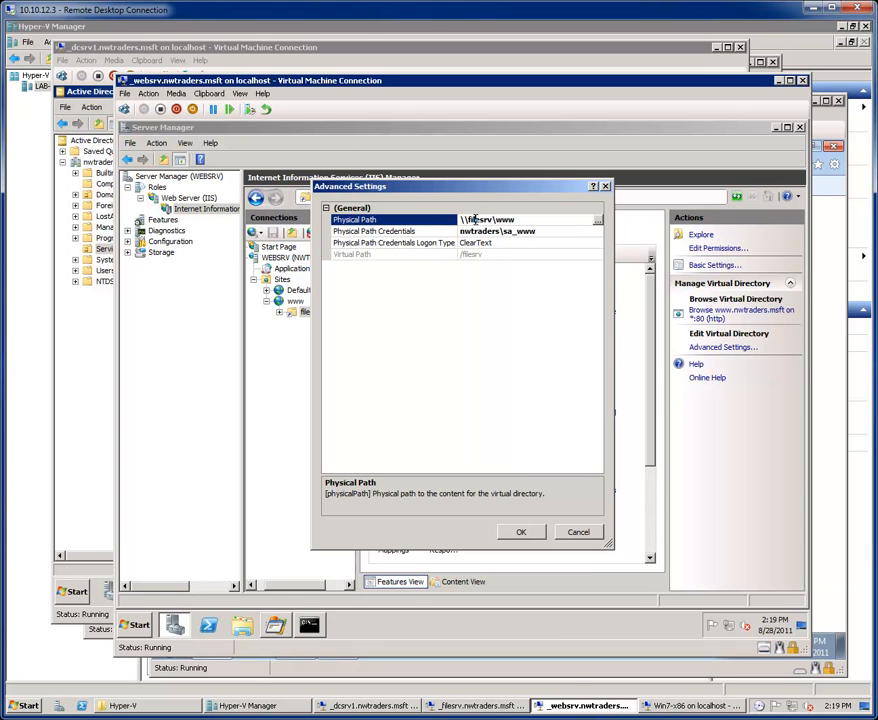
left_click(537, 232)
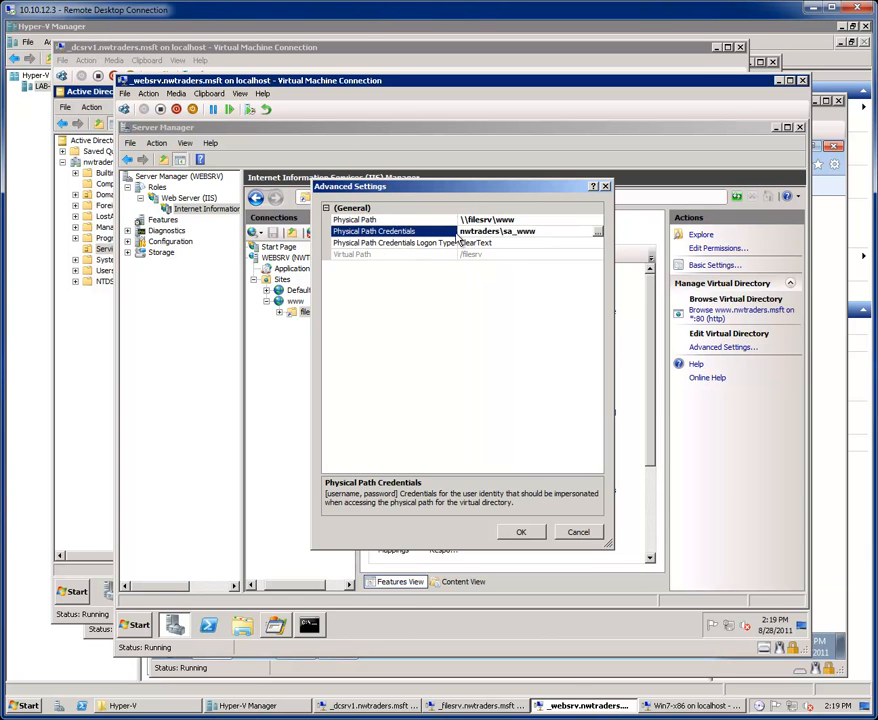
left_click(417, 221)
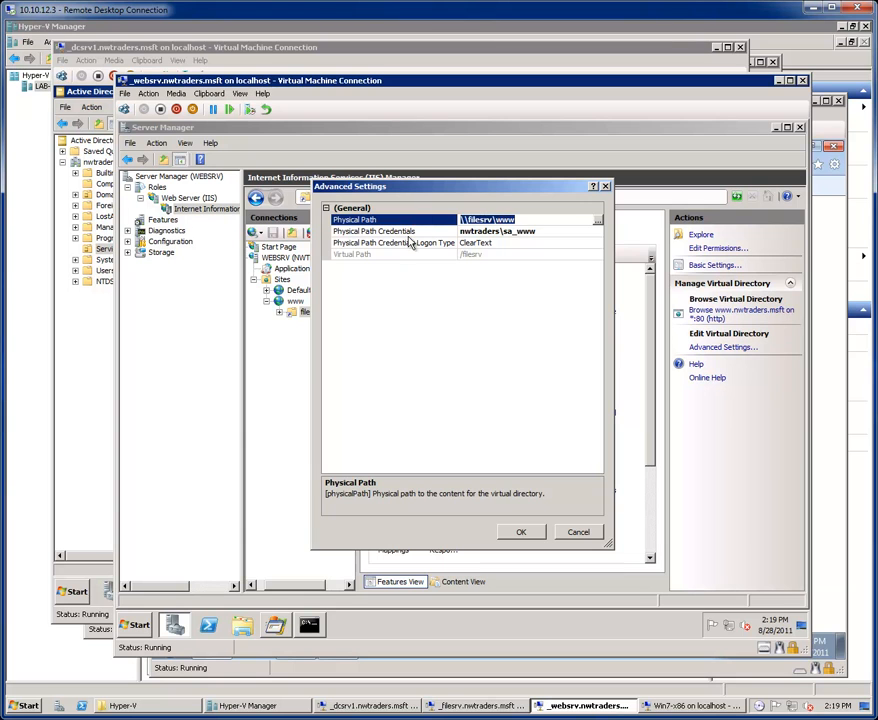
left_click(545, 232)
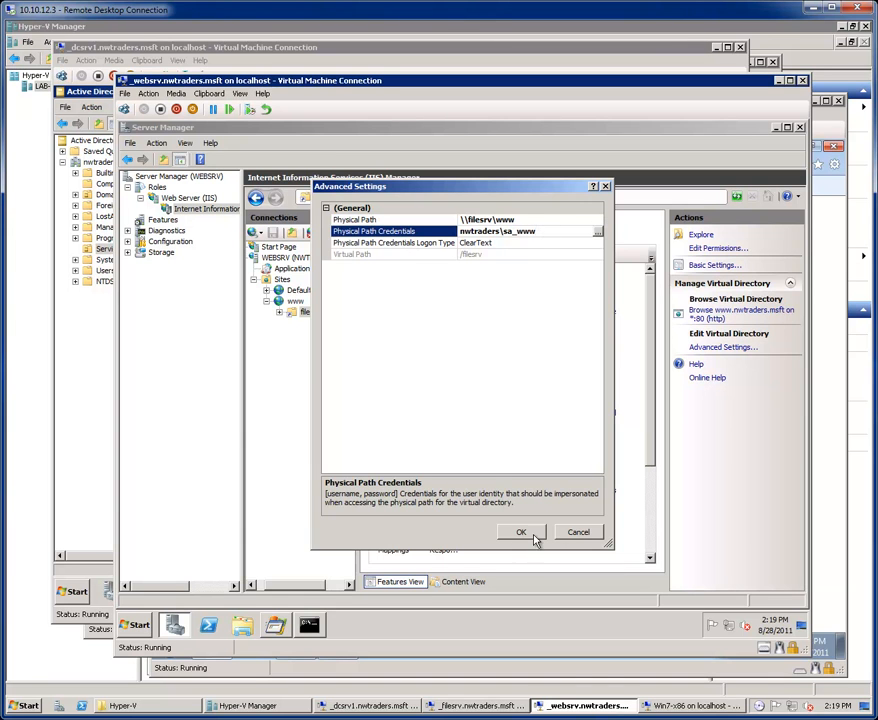
left_click(575, 532)
- Check the process identity in the advanced settings of the www application pool
left_click(302, 270)
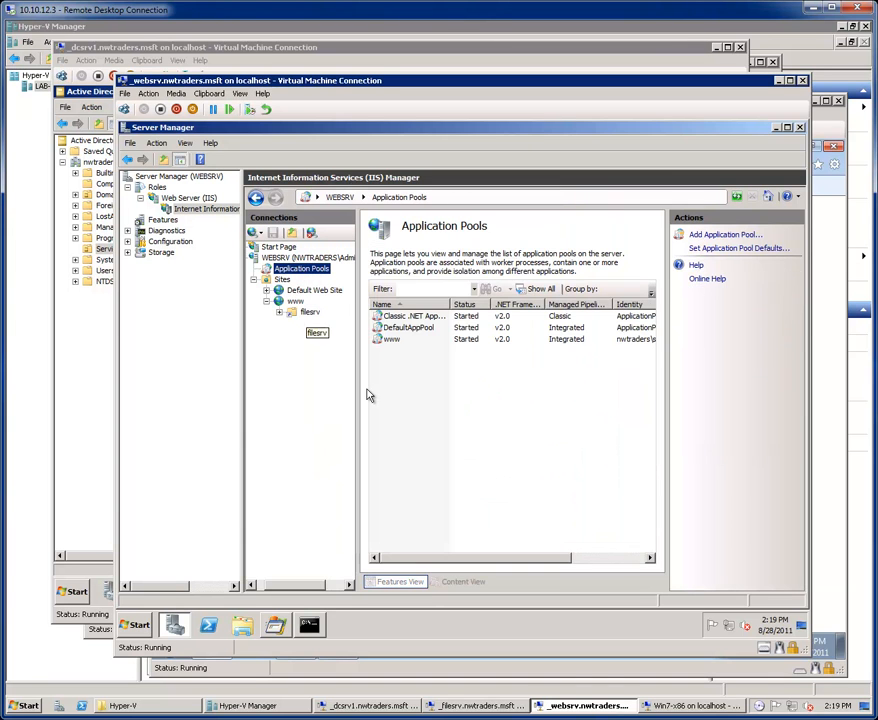
left_click(402, 341)
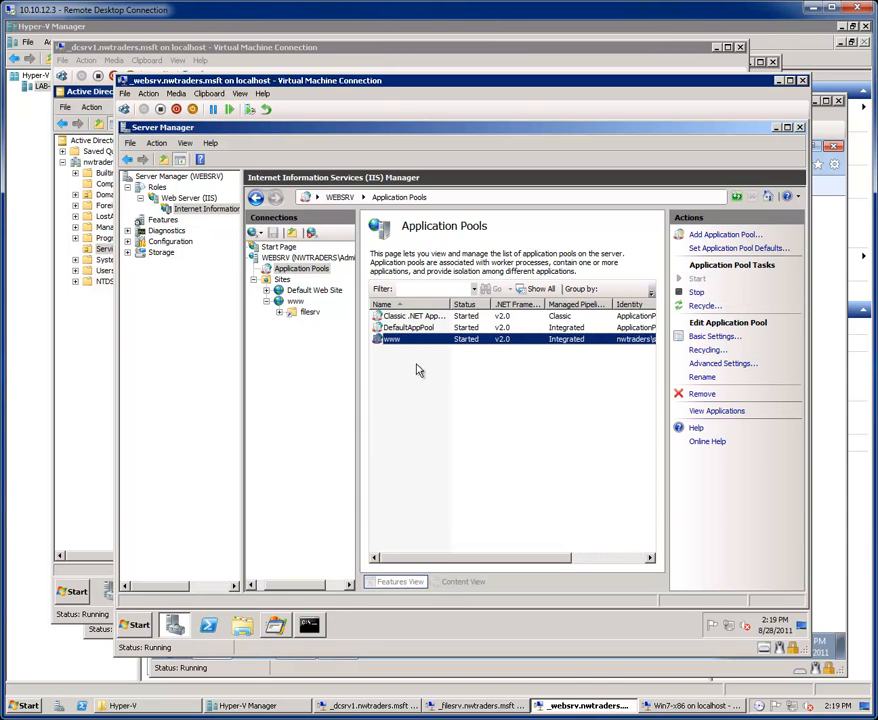
left_click(722, 364)
left_click(545, 369)
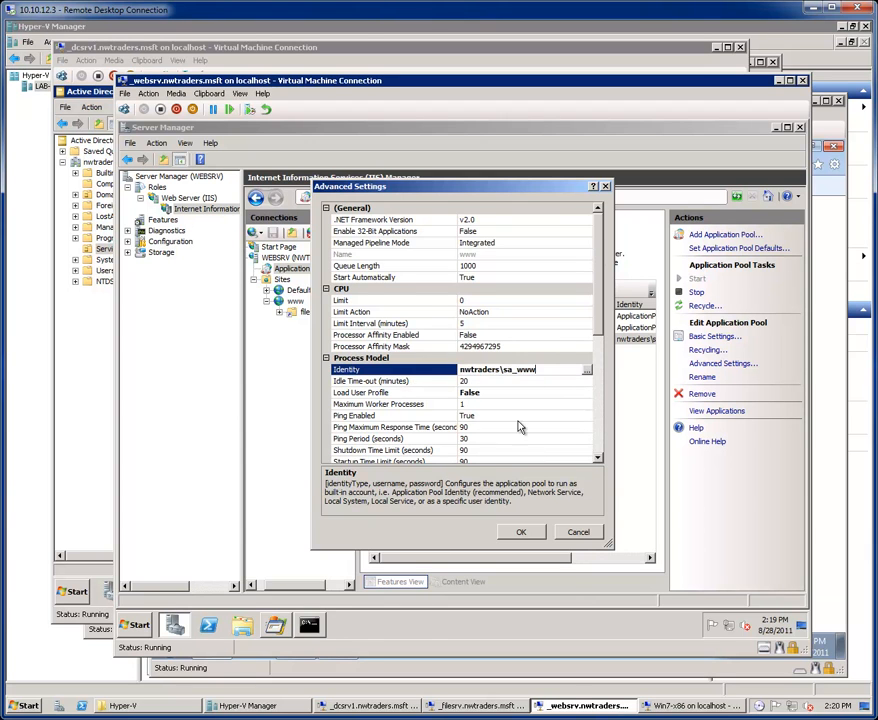
left_click(578, 531)
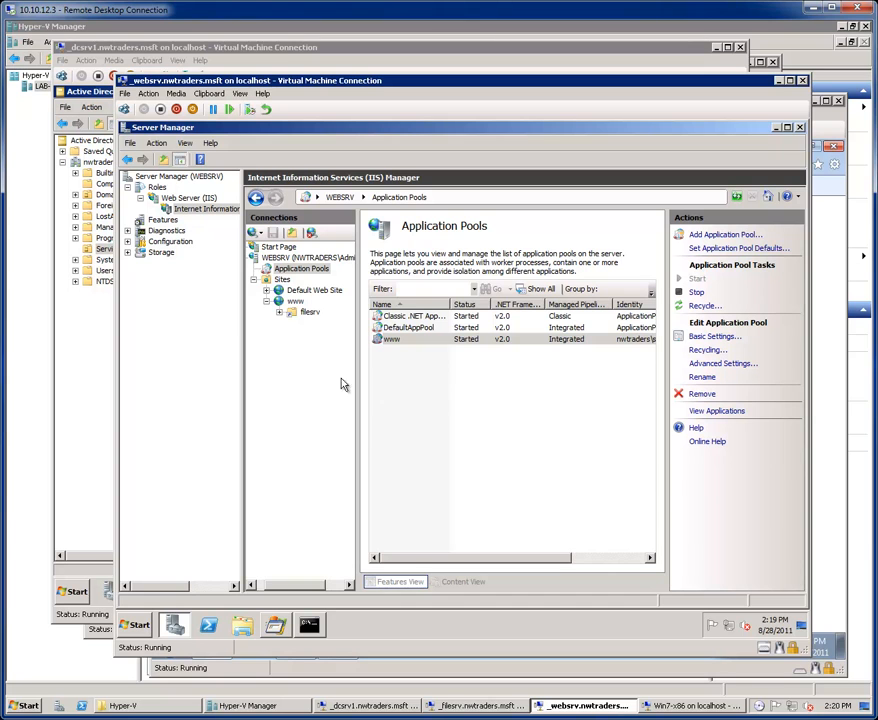
- Switch back to the dcsrv1 virtual machine and view the Managed Service Accounts container in Active Directory Users and Computers
left_click(62, 46)
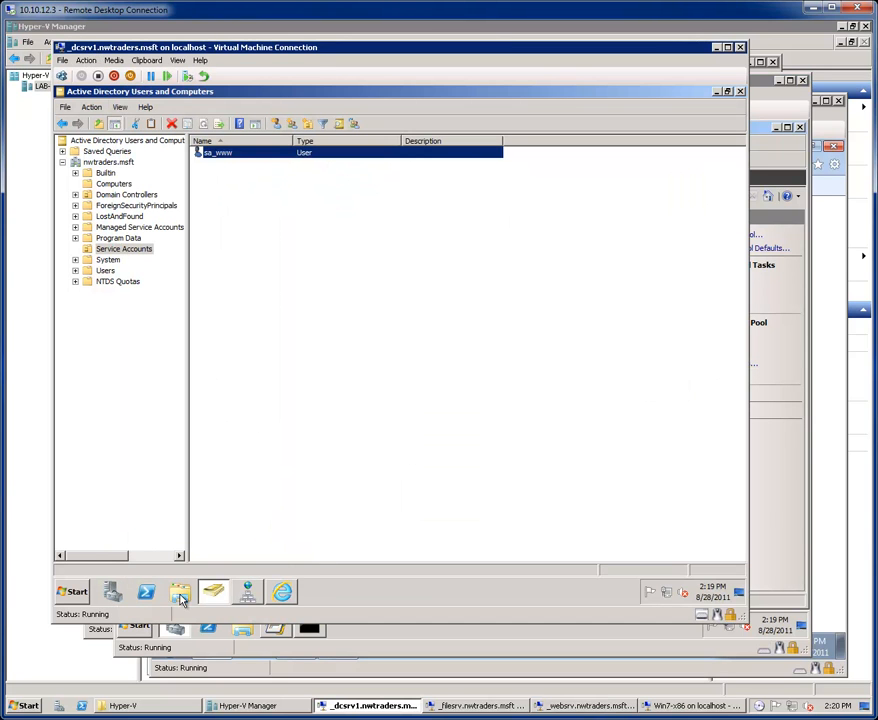
left_click(124, 228)
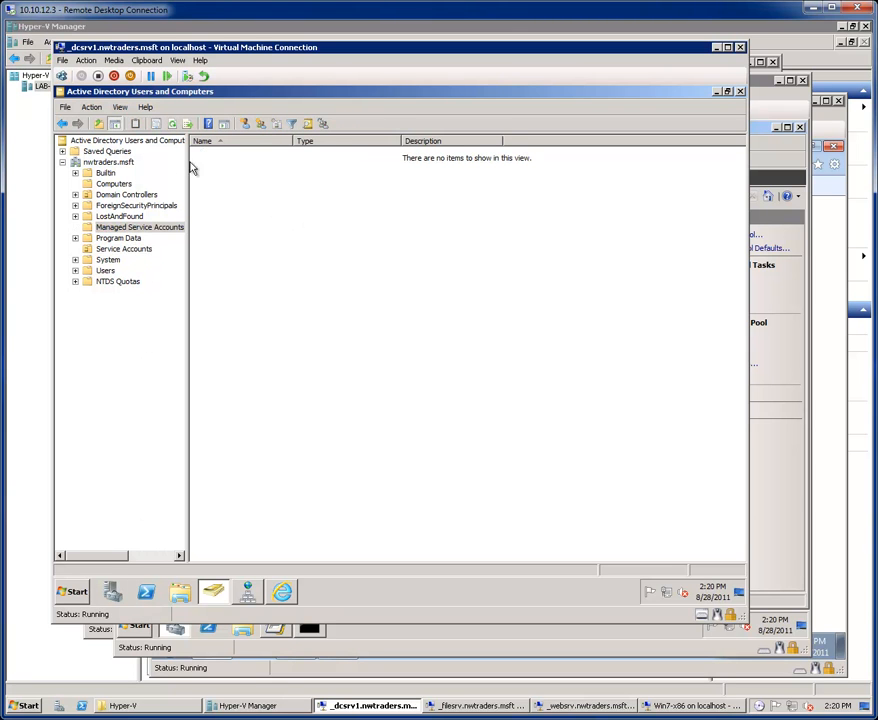
left_click(115, 230)
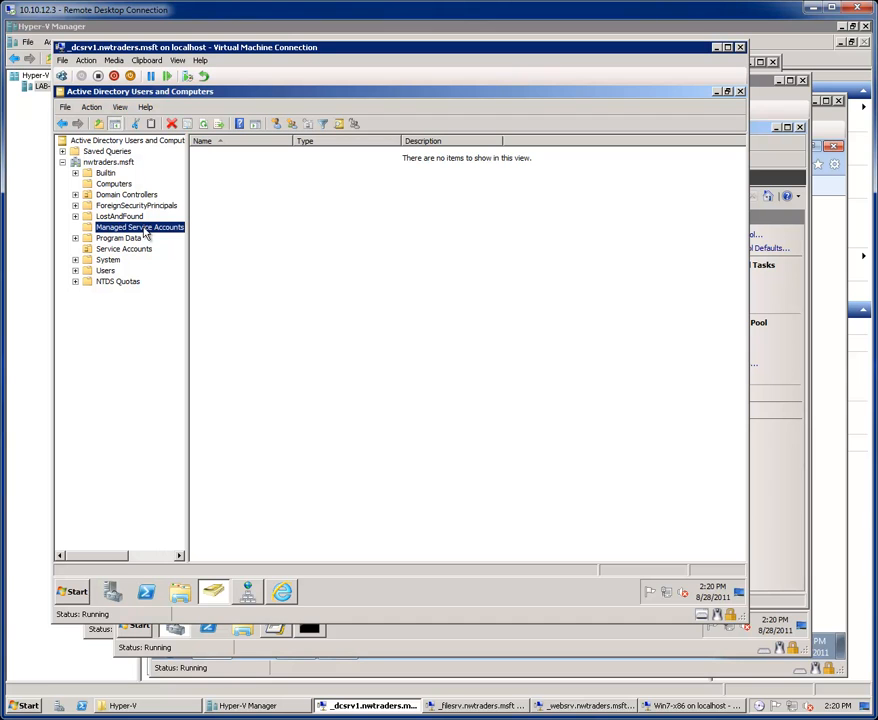
- In Windows PowerShell, import the ActiveDirectory module and create the enabled service account msa_www in nwtraders.msft's Managed Service Accounts container with New-ADServiceAccount
left_click(146, 592)
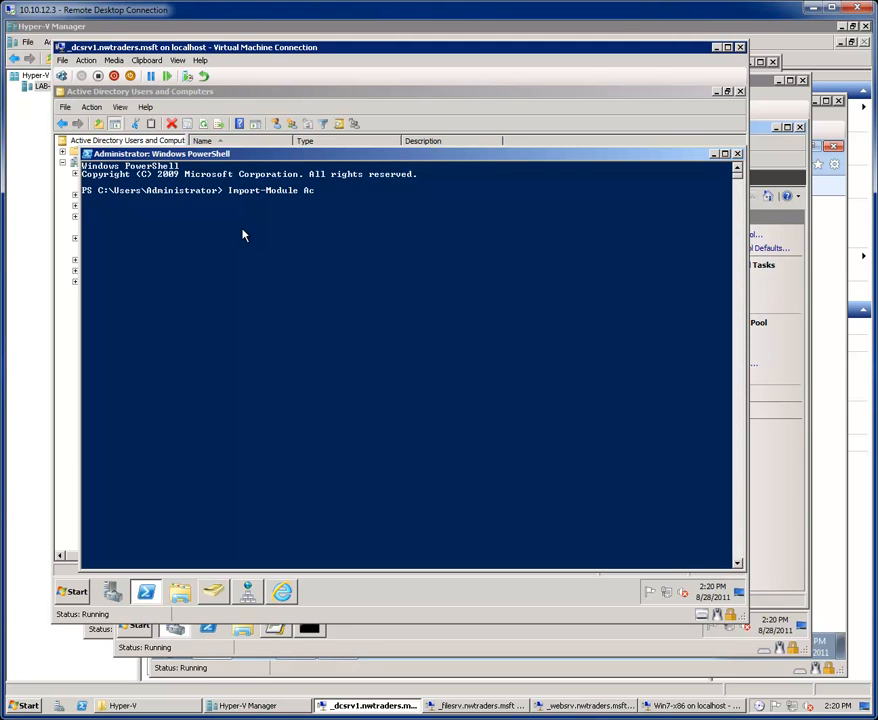
key("Return")
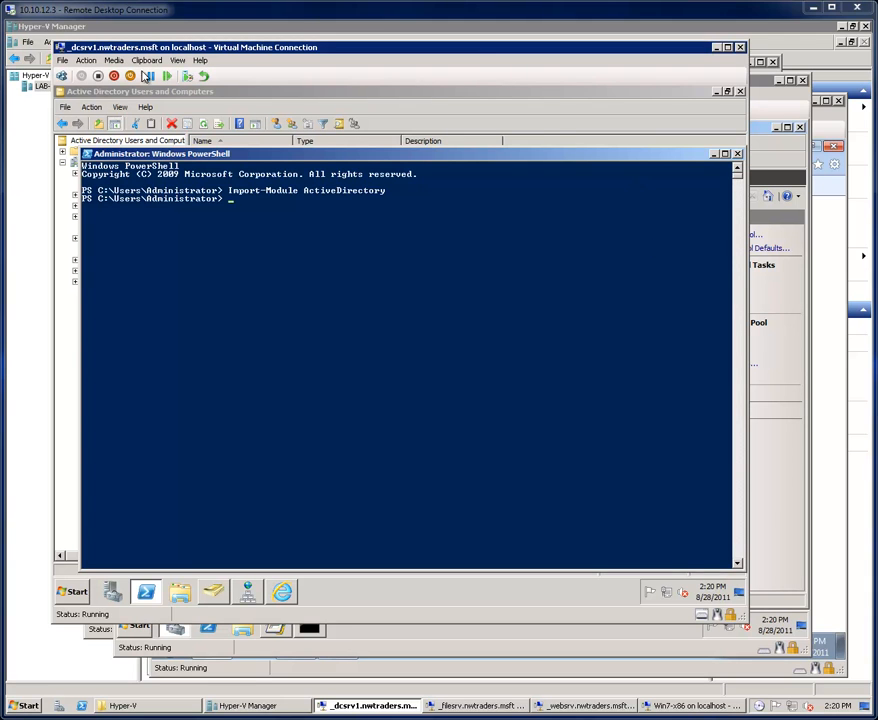
left_click(147, 60)
left_click(160, 72)
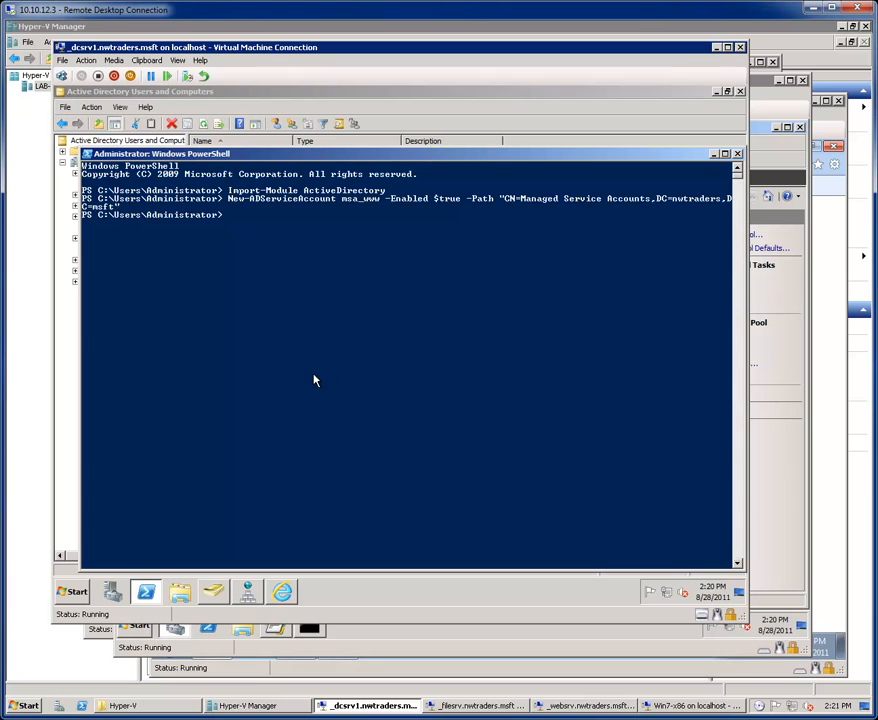
- Examine the cmdlet name, account name, Enabled parameter and container path in the executed New-ADServiceAccount command
double_click(259, 200)
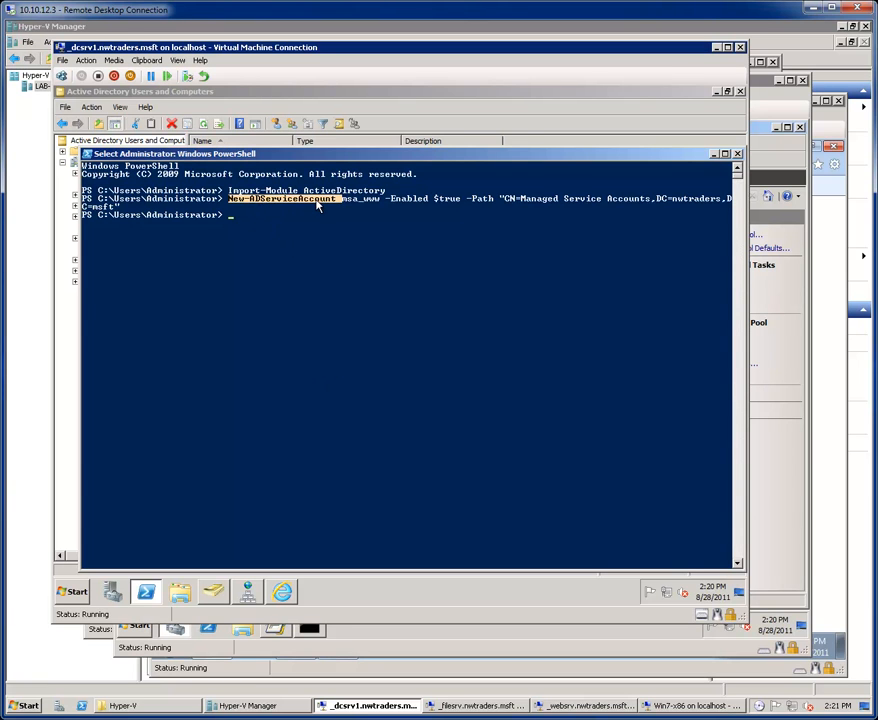
double_click(352, 200)
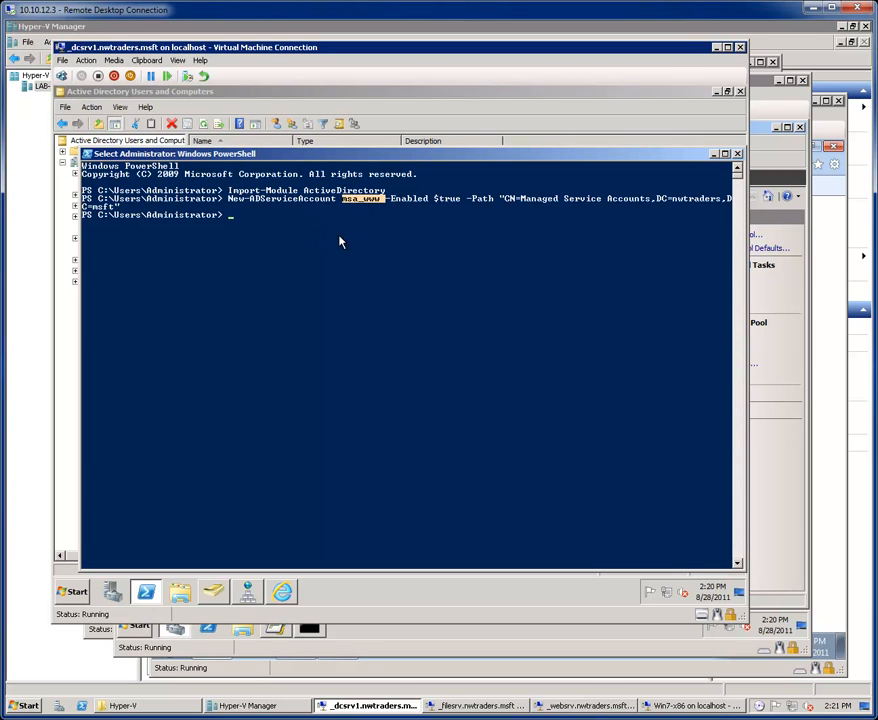
left_click(399, 203)
left_click_drag(523, 204, 550, 204)
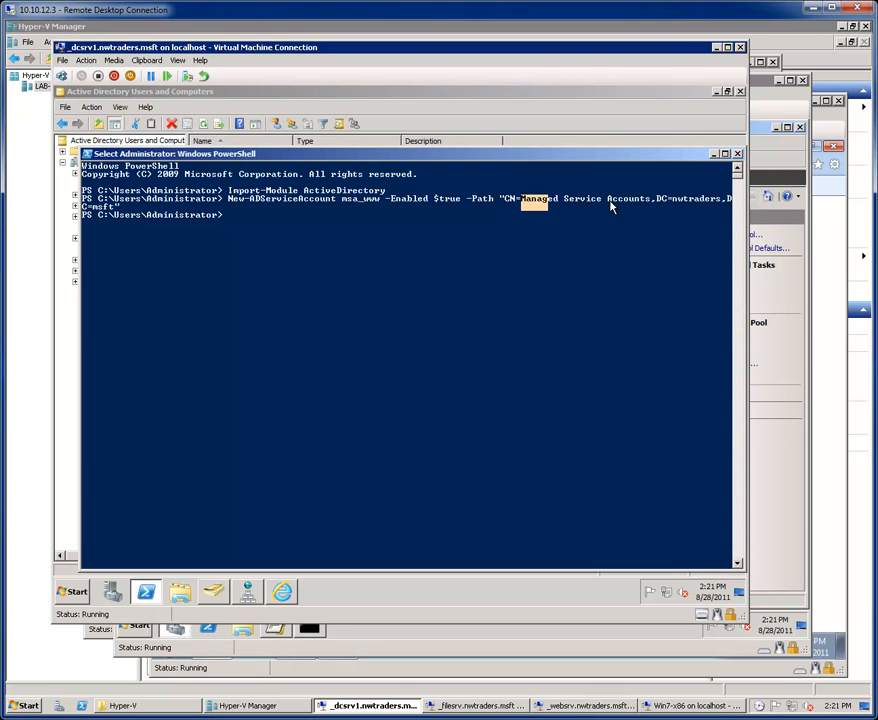
left_click(100, 212)
- Return to Active Directory Users and Computers and refresh the Managed Service Accounts container to check for the new account
left_click(211, 594)
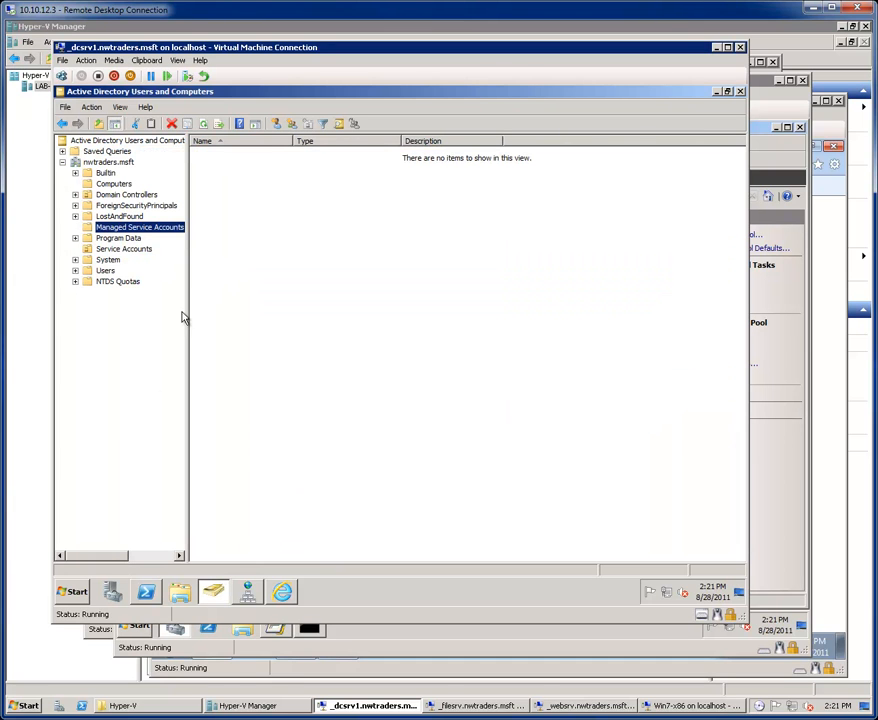
left_click(204, 125)
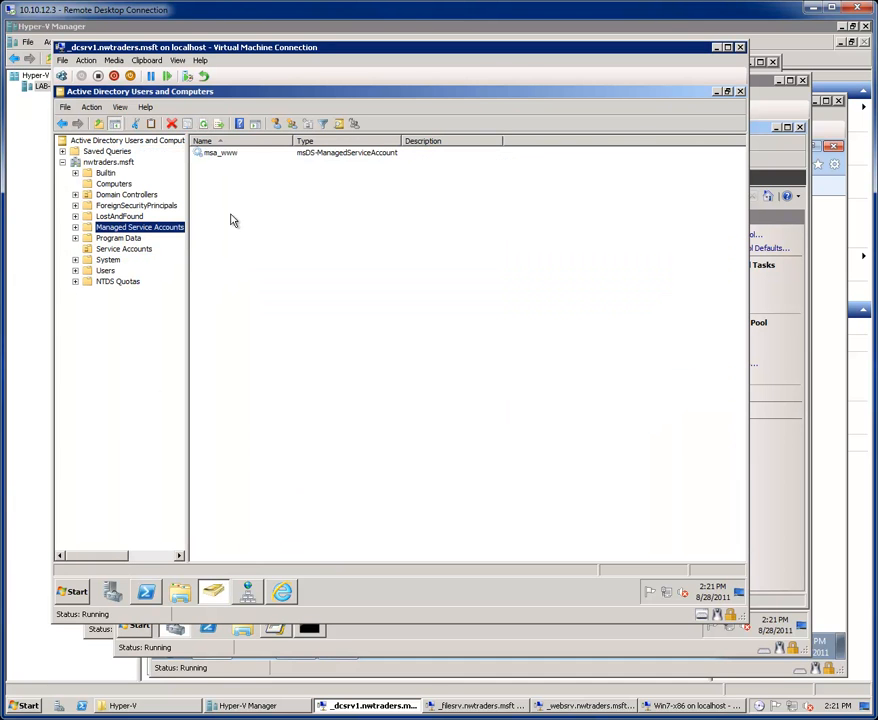
- Open the properties of the msa_www account, inspect its sAMAccountName value among the attributes, and close everything without changes
left_click(219, 154)
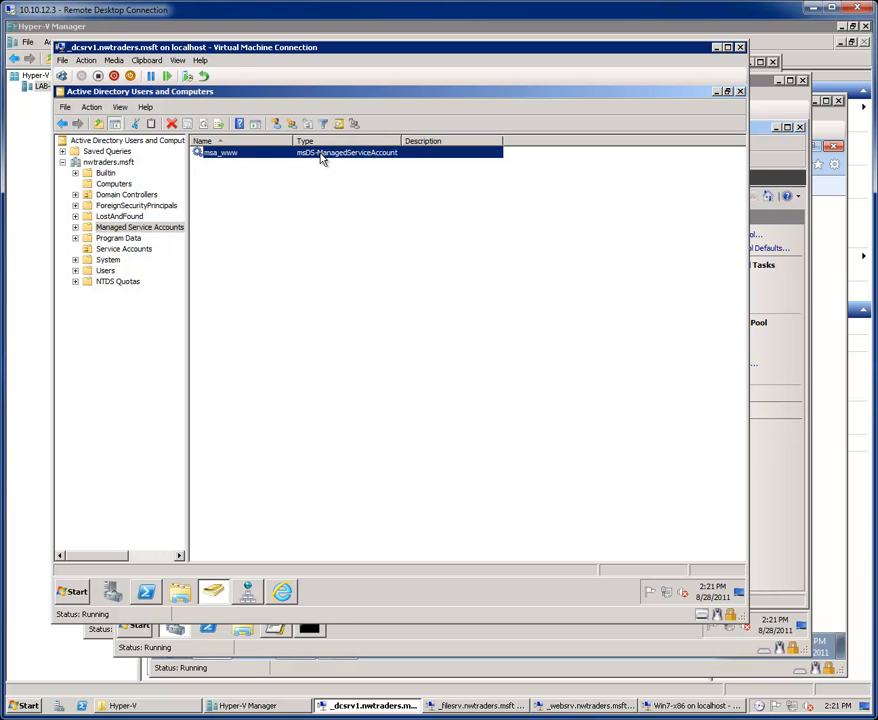
right_click(212, 156)
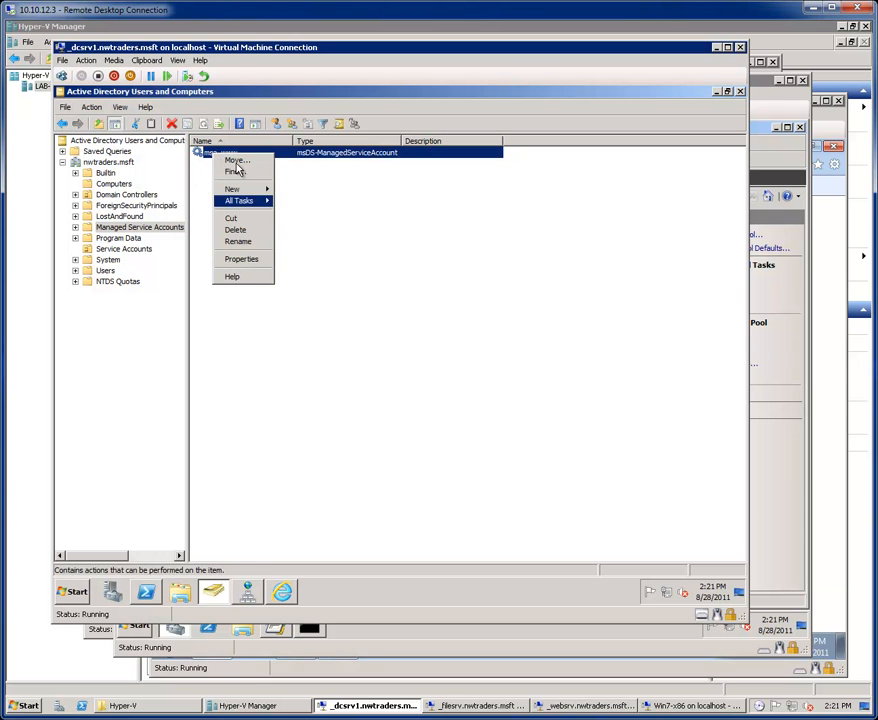
left_click(243, 260)
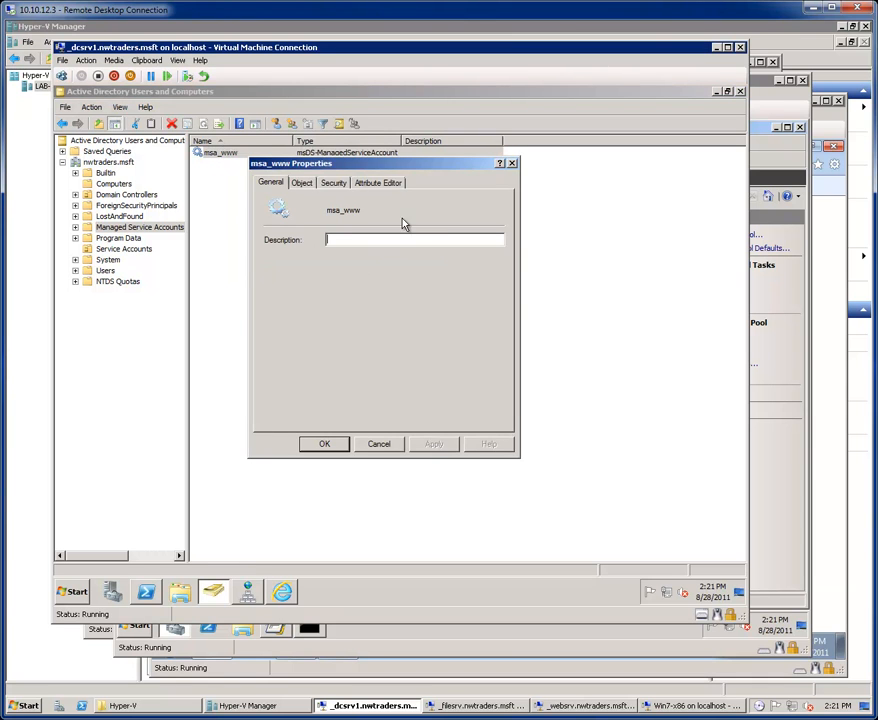
left_click(380, 183)
left_click(362, 264)
key("s")
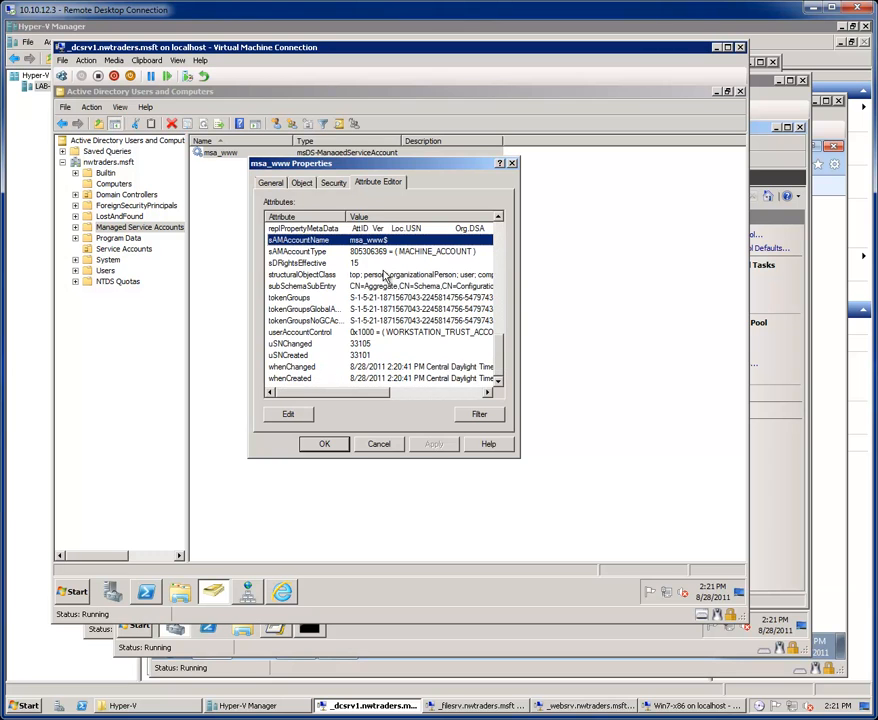
double_click(386, 241)
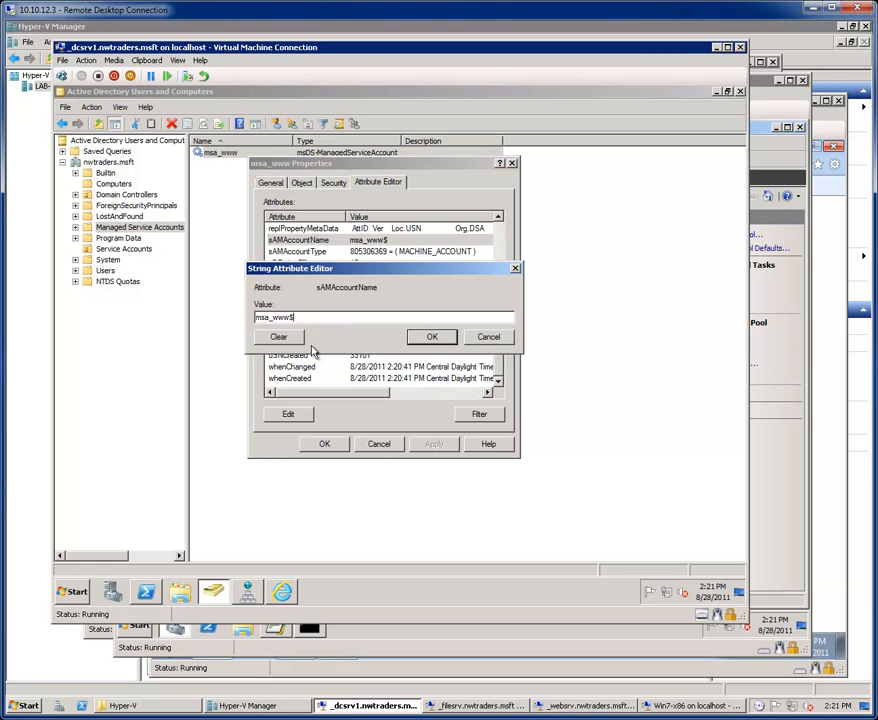
left_click(293, 317)
left_click(488, 337)
left_click(379, 443)
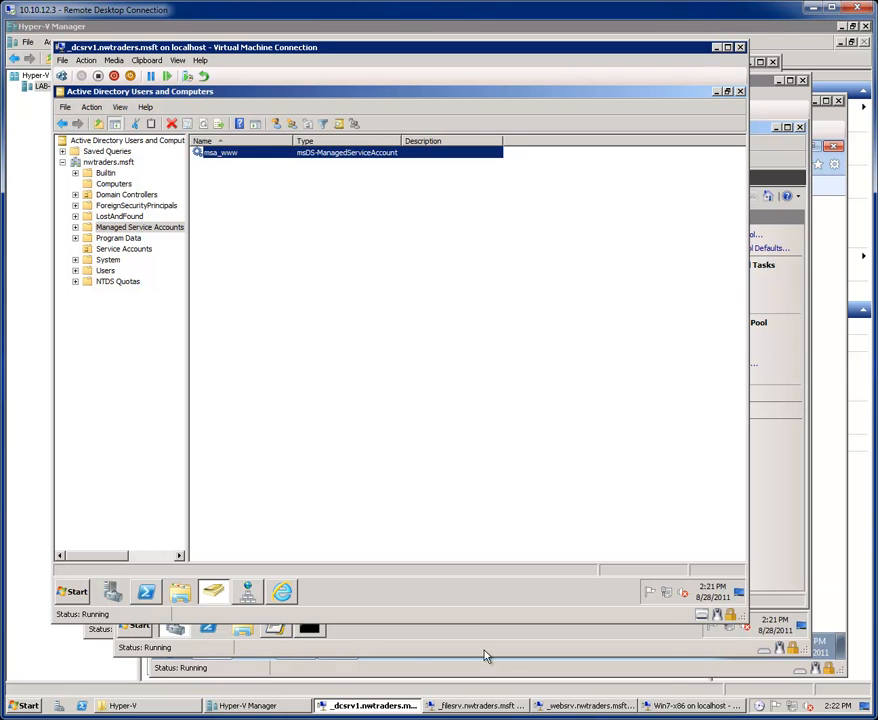
- Switch to the websrv virtual machine, check its installed features in Server Manager, and import the ActiveDirectory module in Windows PowerShell
left_click(568, 710)
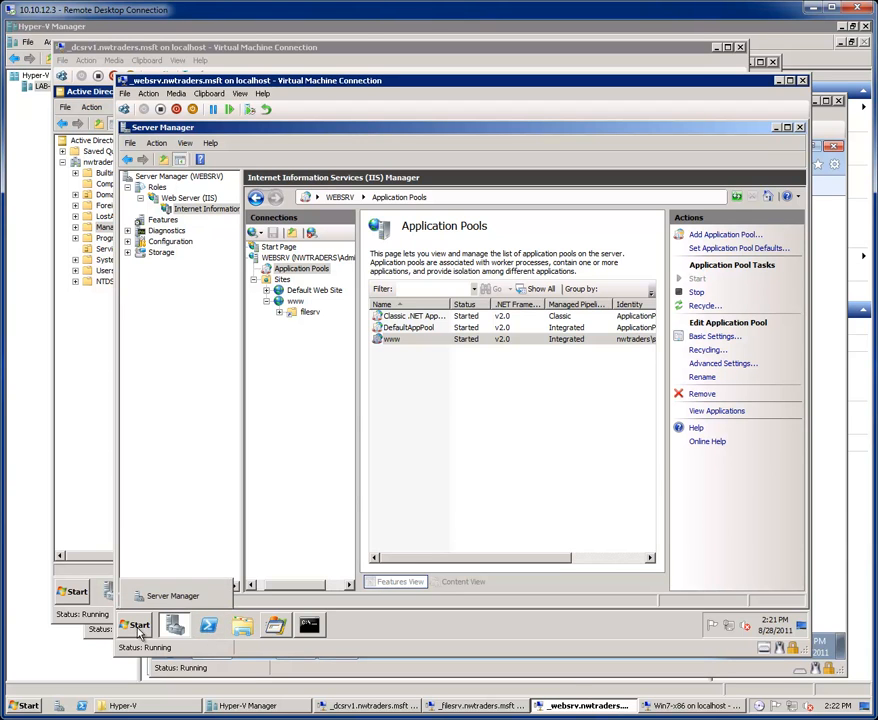
left_click(152, 221)
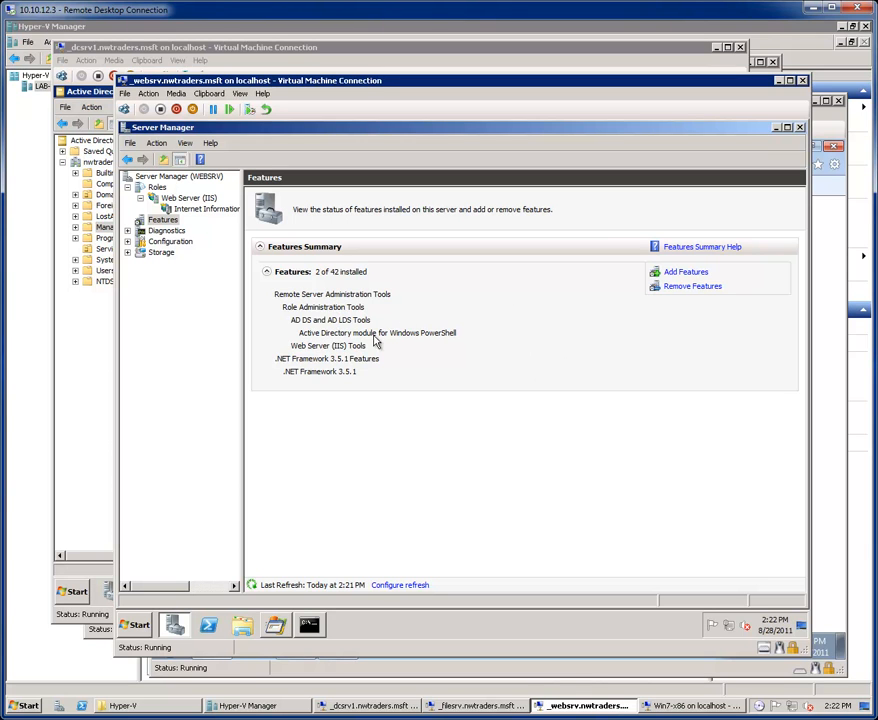
left_click(208, 627)
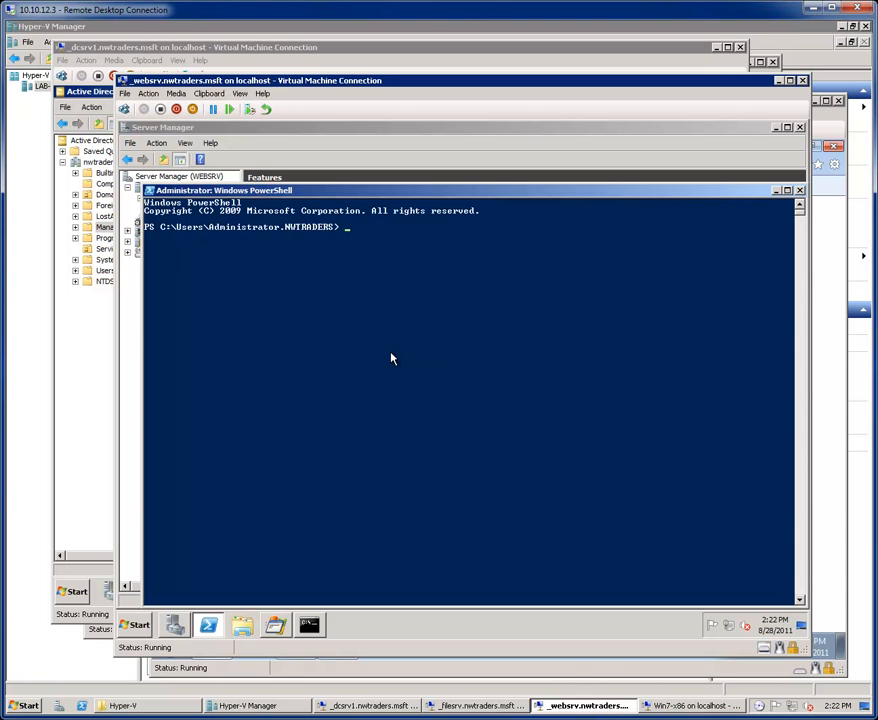
type("import-mo")
key("Tab")
type("ActiveDirectory")
key("Return")
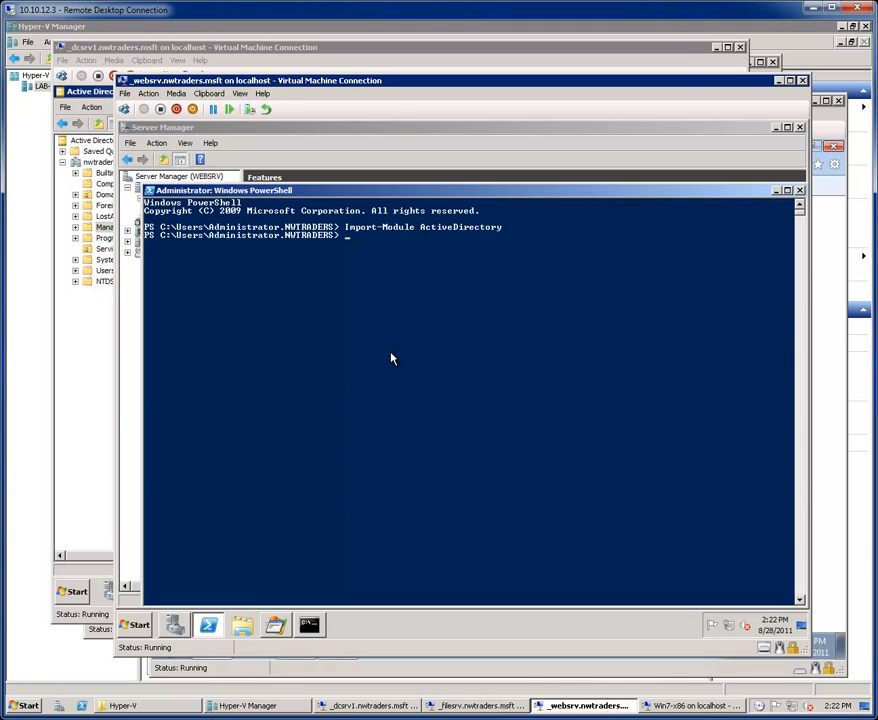
- Install the managed service account msa_www on the web server with the Install-ADServiceAccount cmdlet
type("install-ad")
key("Tab")
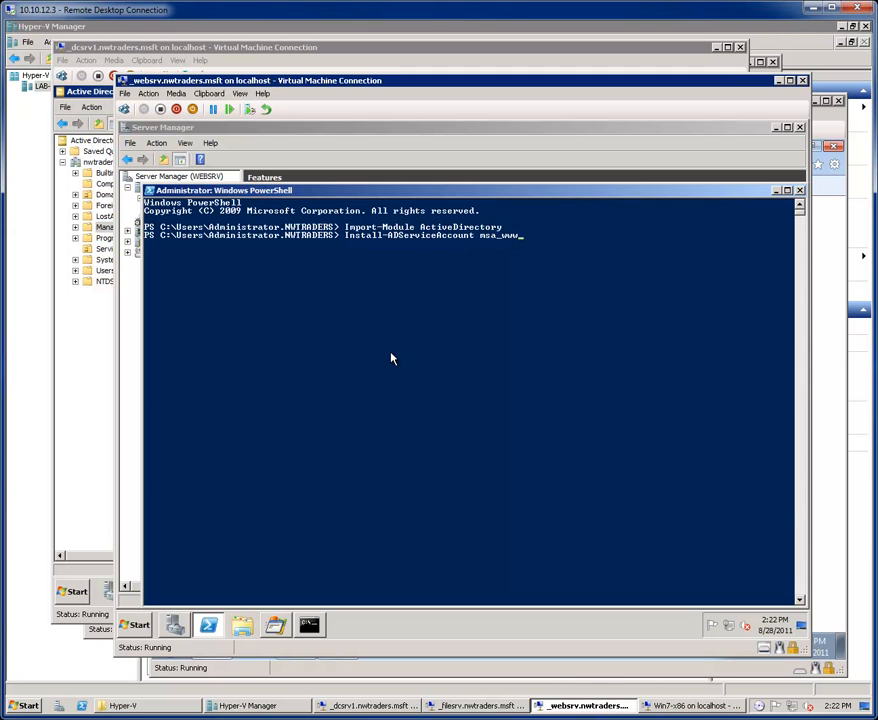
key("Return")
key("Return")
key("Return")
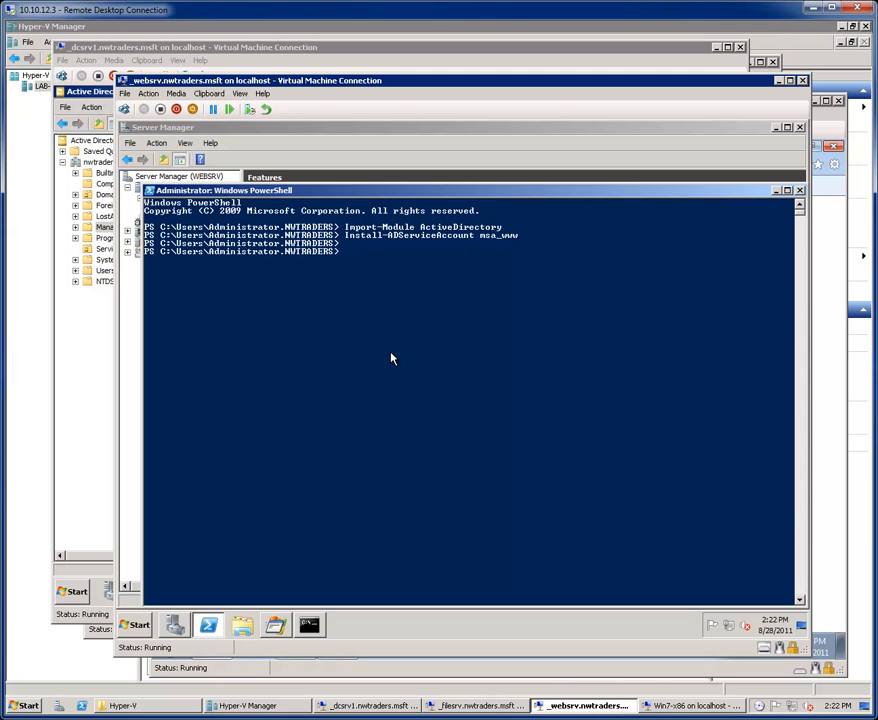
- Query all service accounts with Get-ADServiceAccount using the filter *, and examine the HostComputers and Name values in the output
type("get-ad")
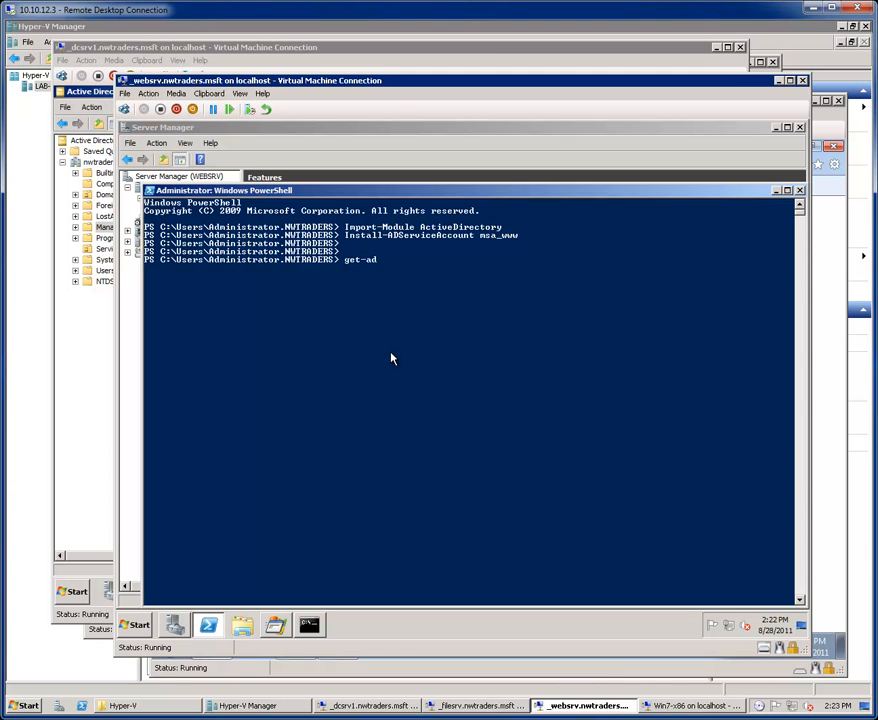
key("Tab")
key("Return")
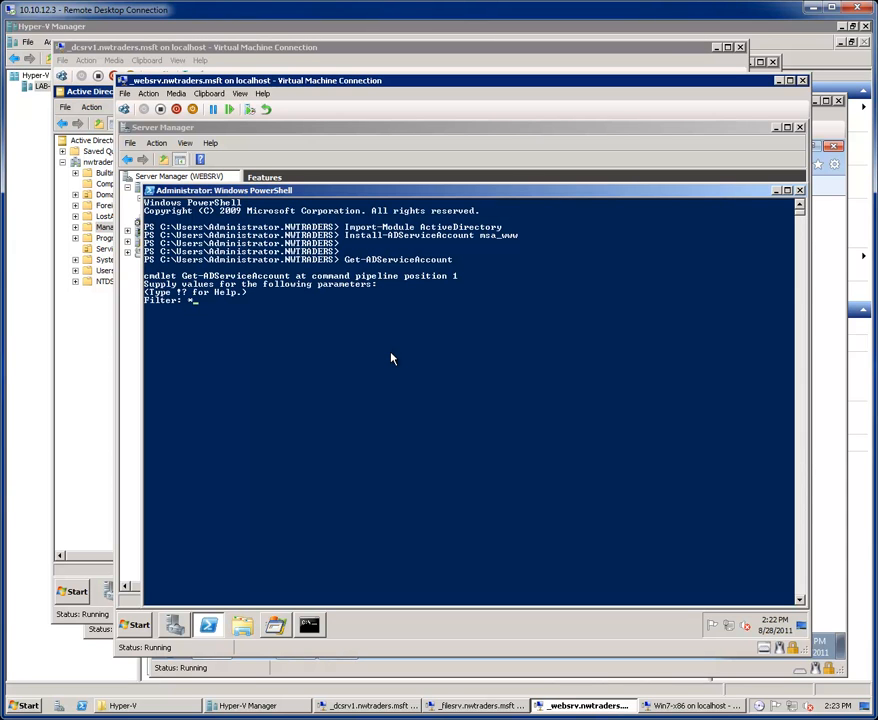
key("Return")
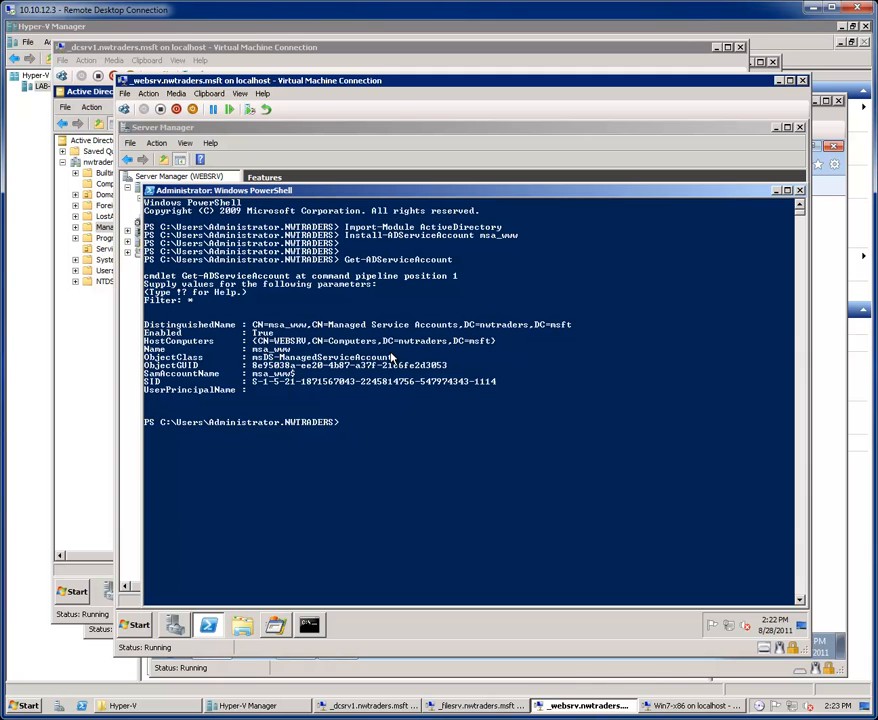
left_click_drag(144, 341, 497, 341)
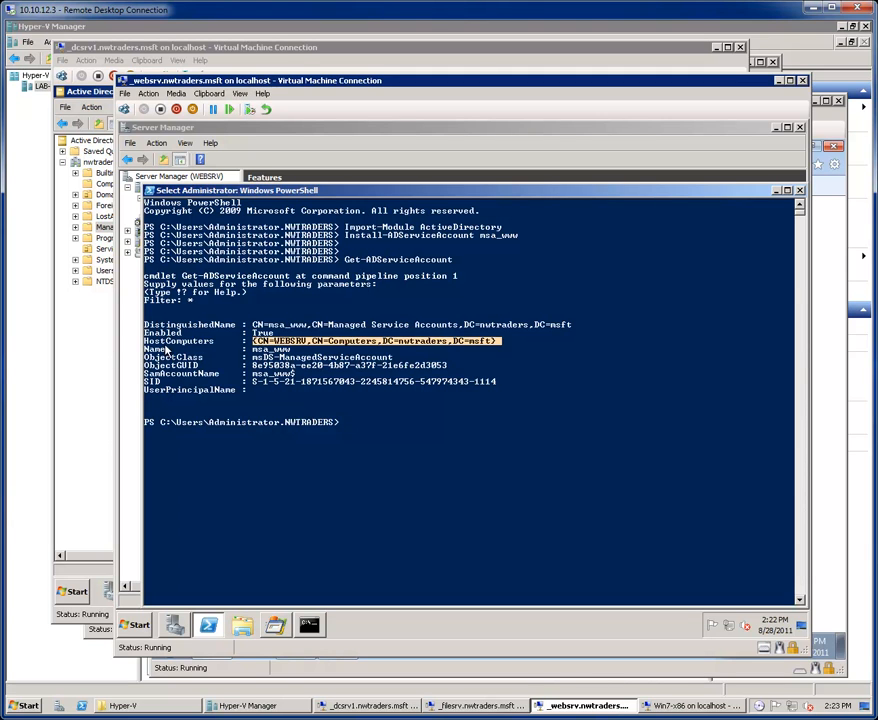
left_click(288, 341)
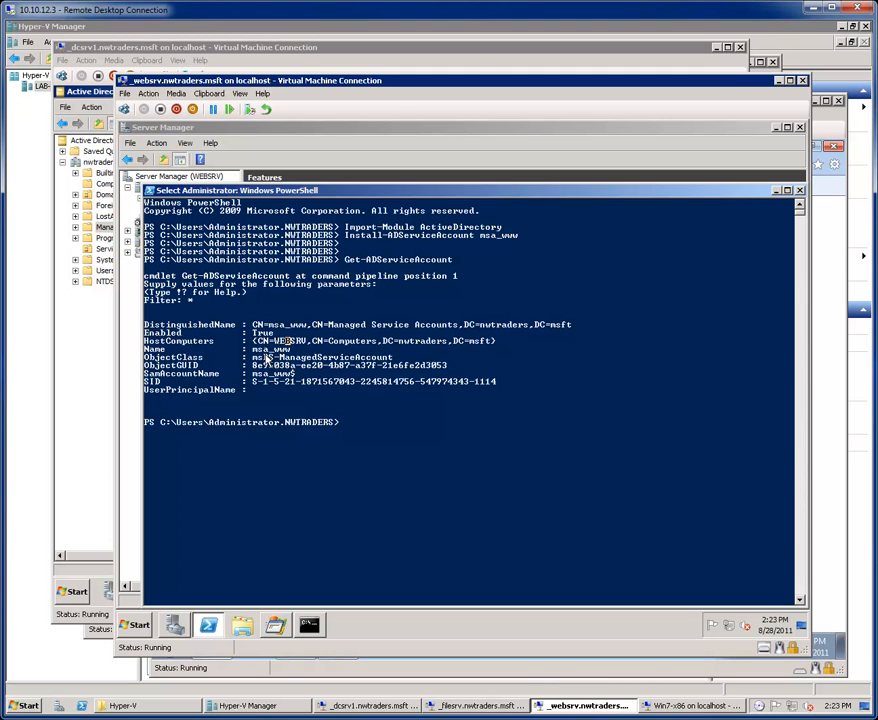
left_click_drag(252, 349, 296, 349)
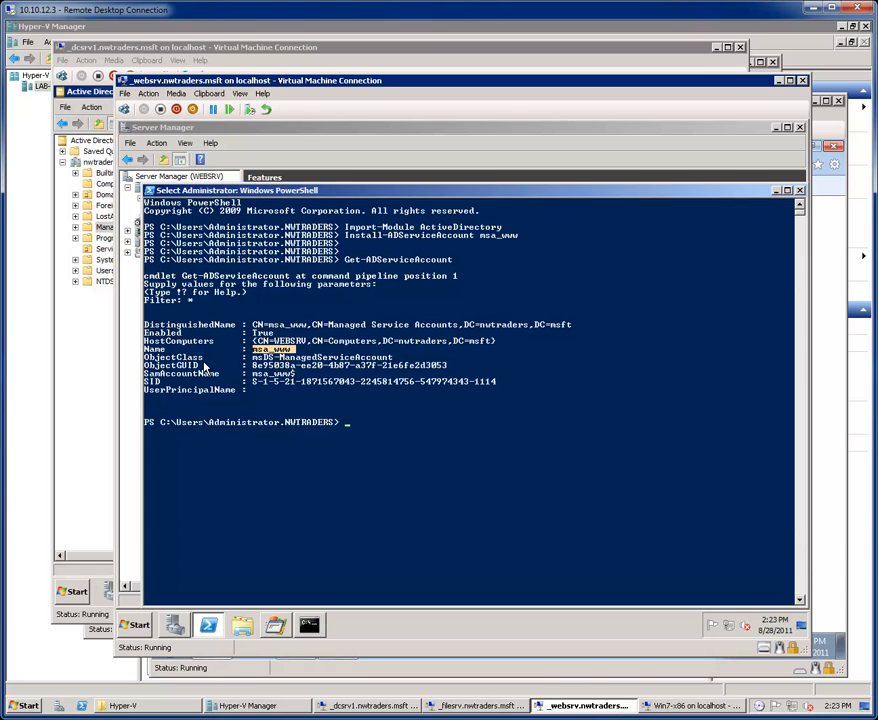
left_click(336, 414)
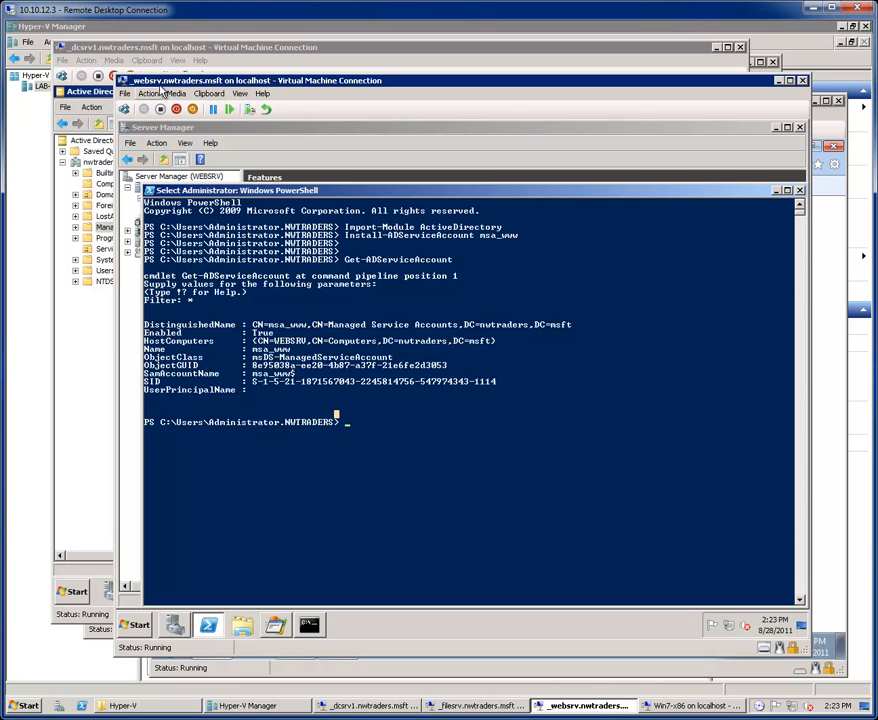
- Return to Server Manager and open the advanced settings of the www application pool in IIS Manager
left_click(180, 627)
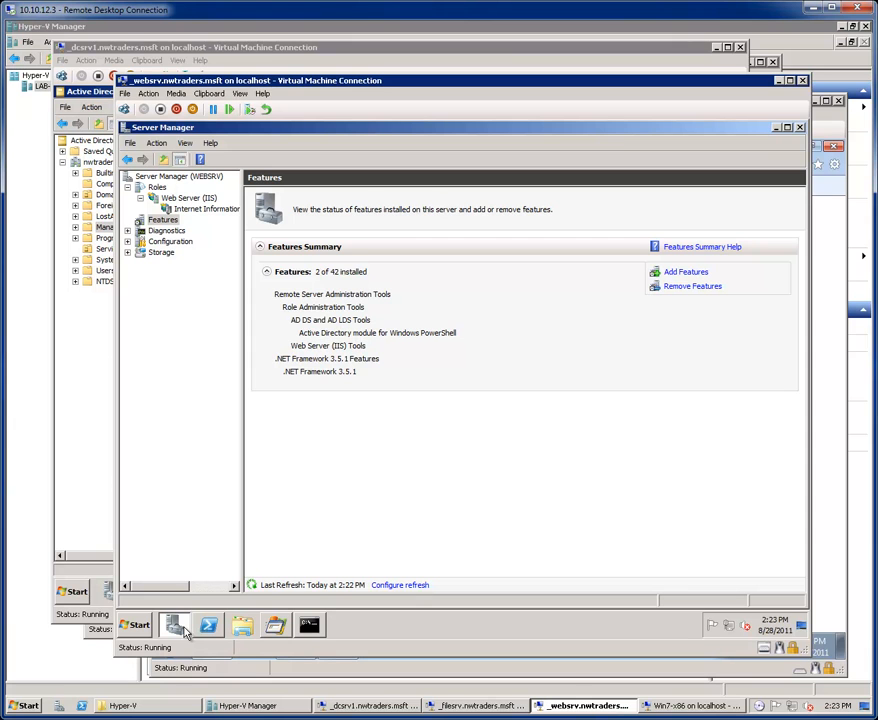
left_click(180, 201)
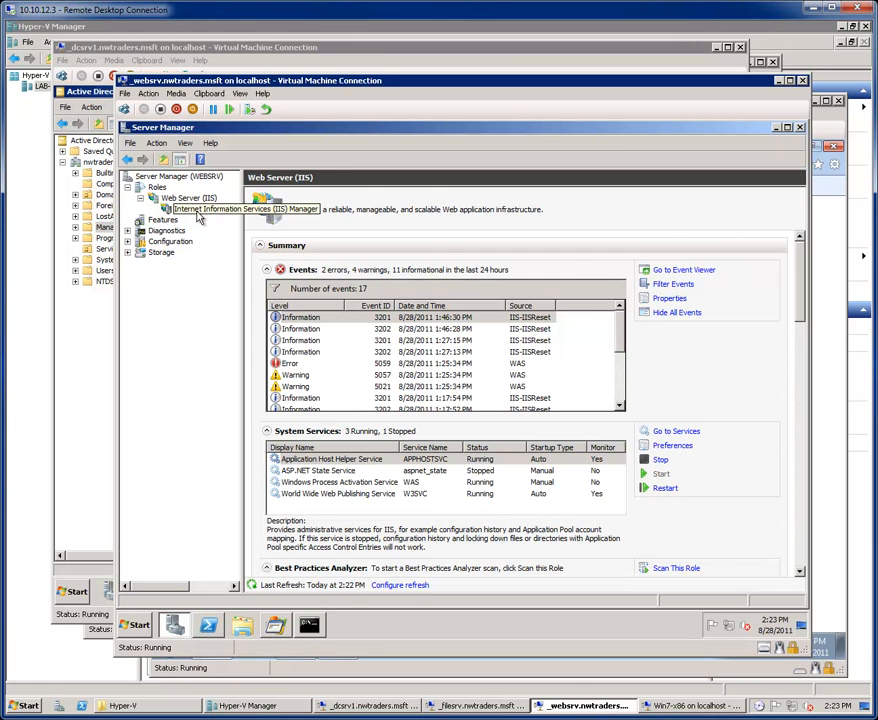
left_click(198, 208)
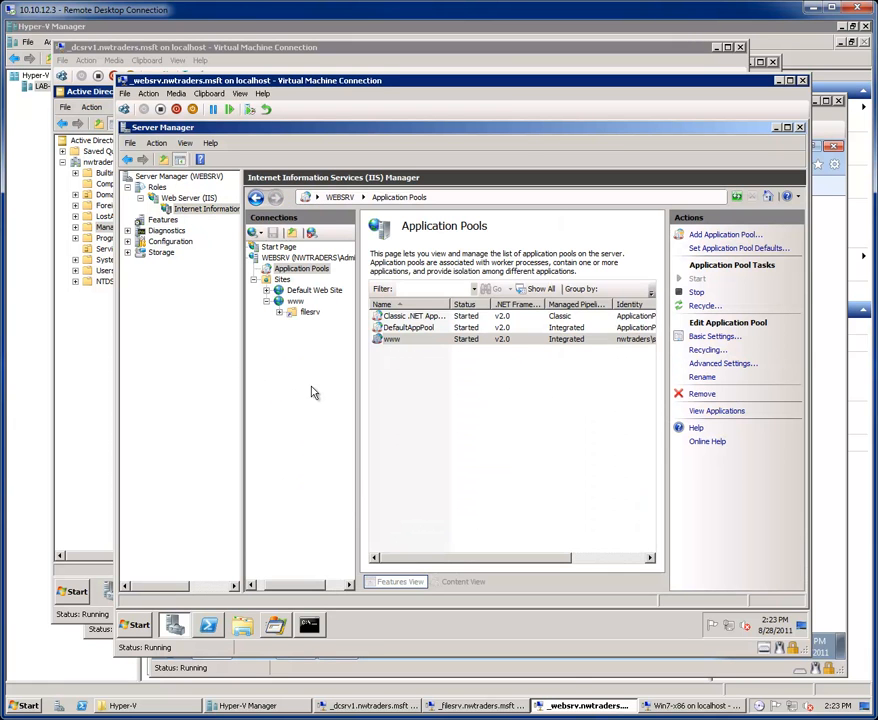
left_click(298, 270)
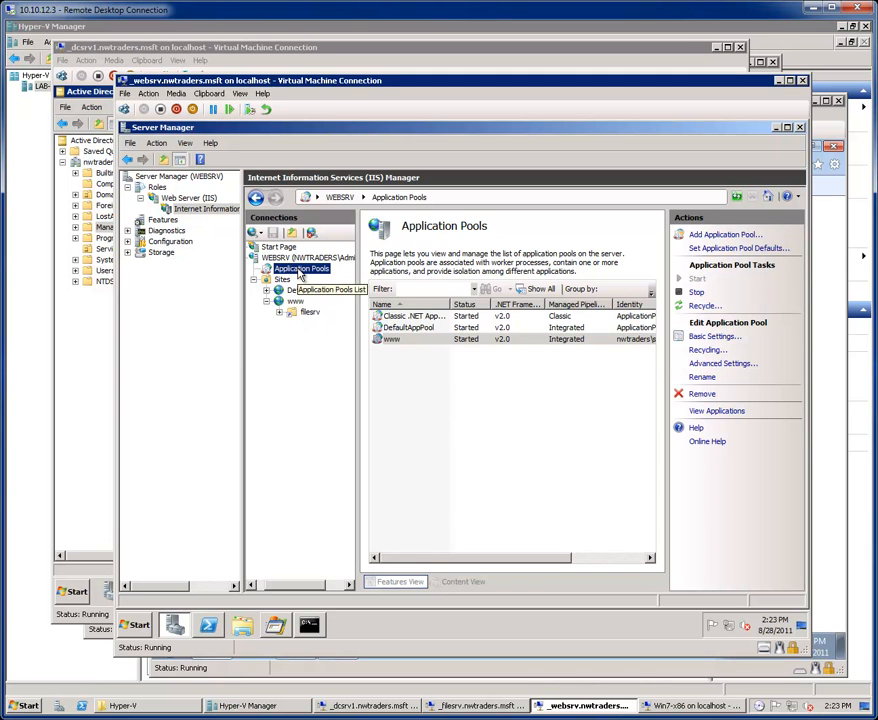
left_click(391, 340)
right_click(392, 340)
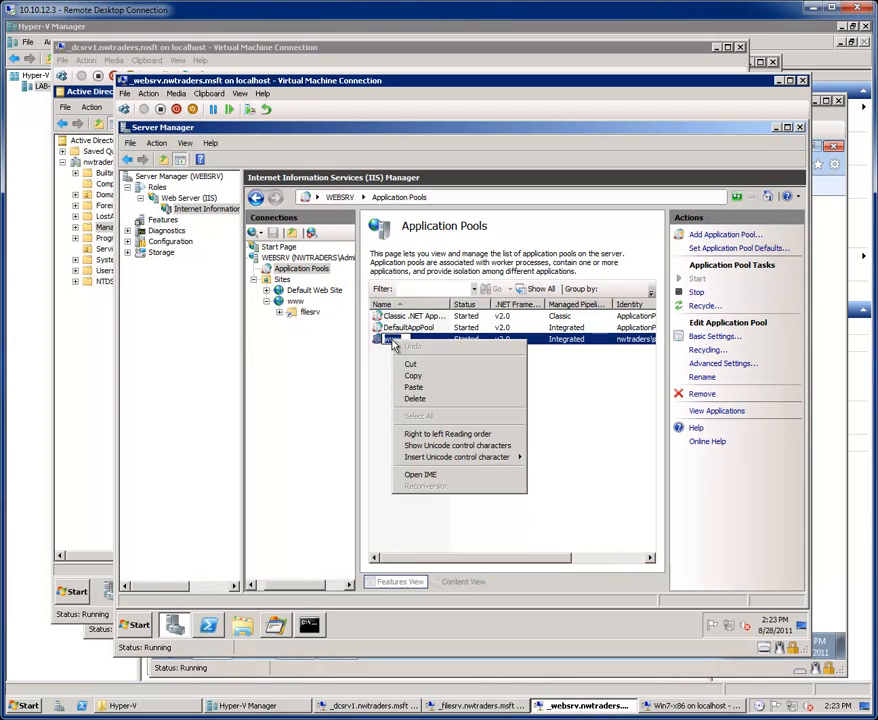
left_click(372, 403)
left_click(413, 340)
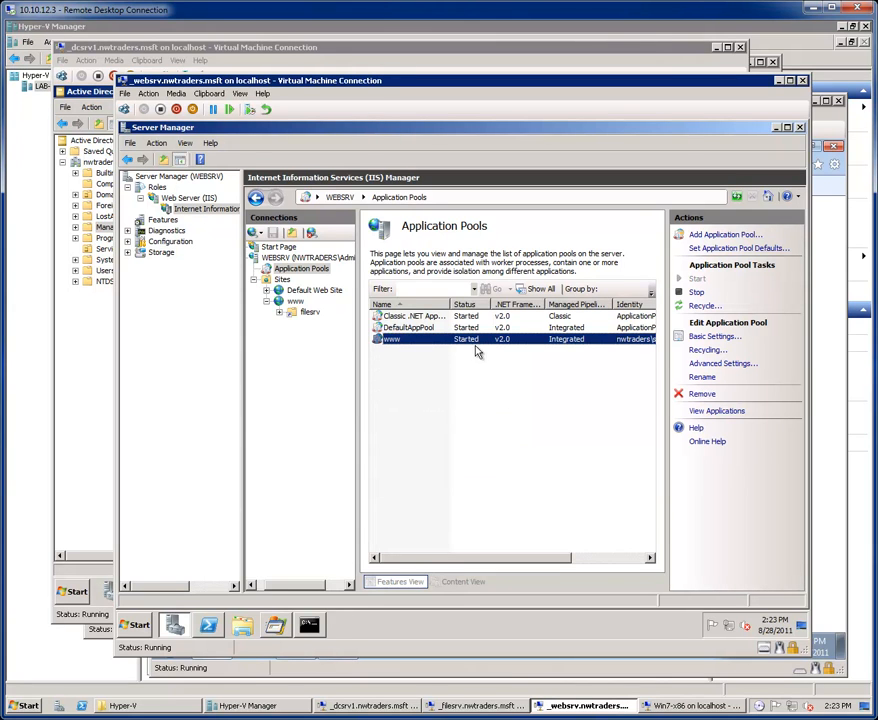
left_click(722, 364)
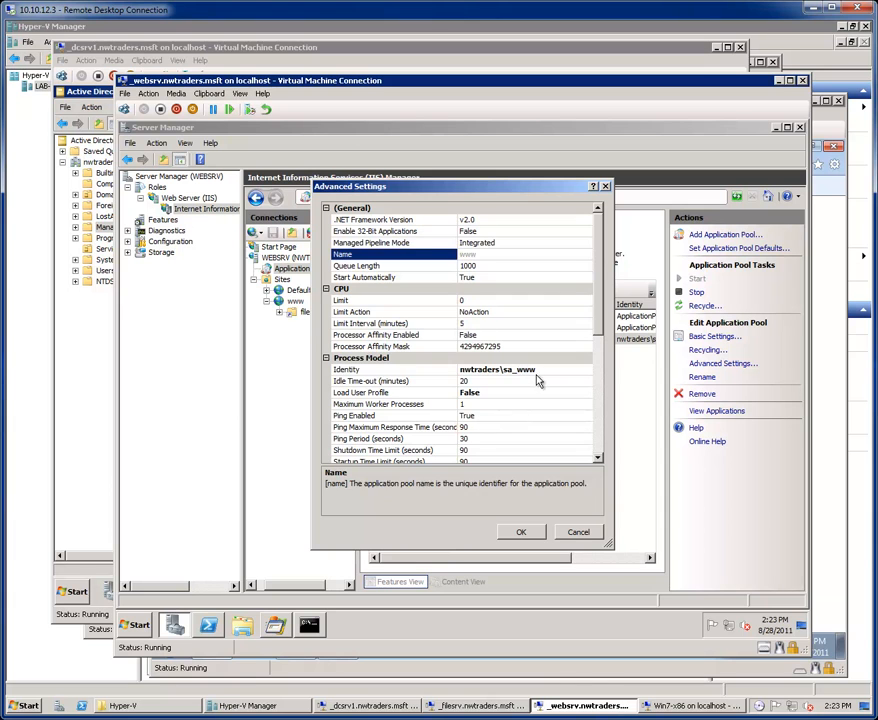
- Try to set the pool's custom account identity to nwtraders\msa_www with the password fields left blank
left_click(583, 370)
left_click(585, 371)
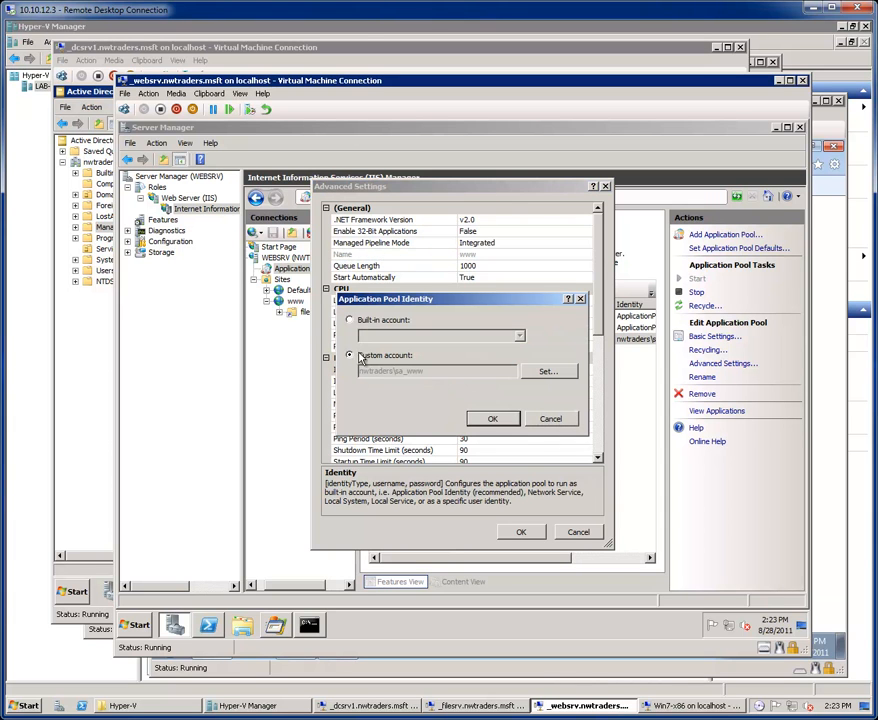
left_click(548, 371)
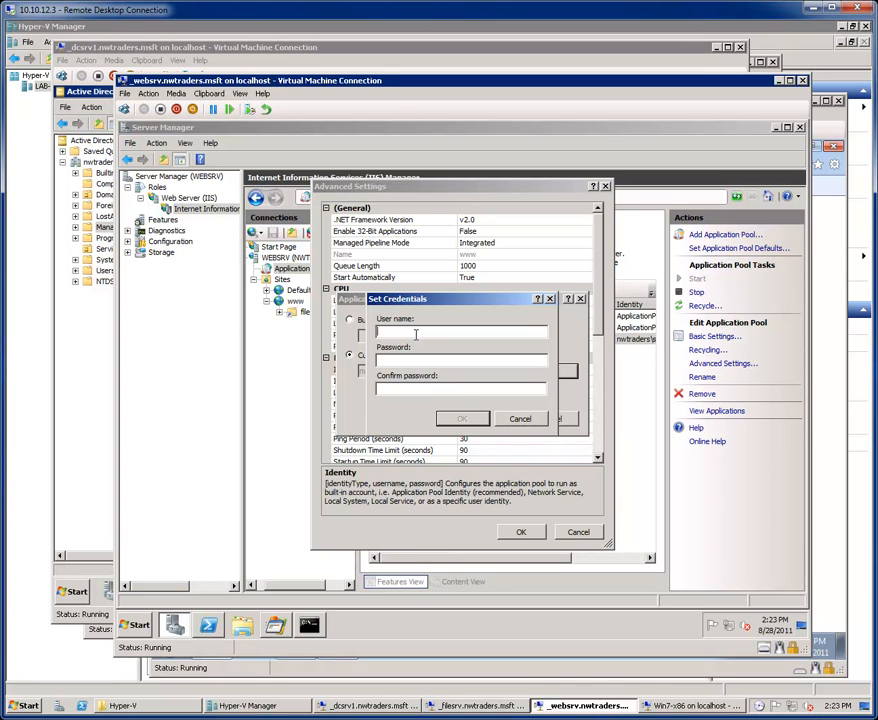
type("nwtraders\\gsa_www")
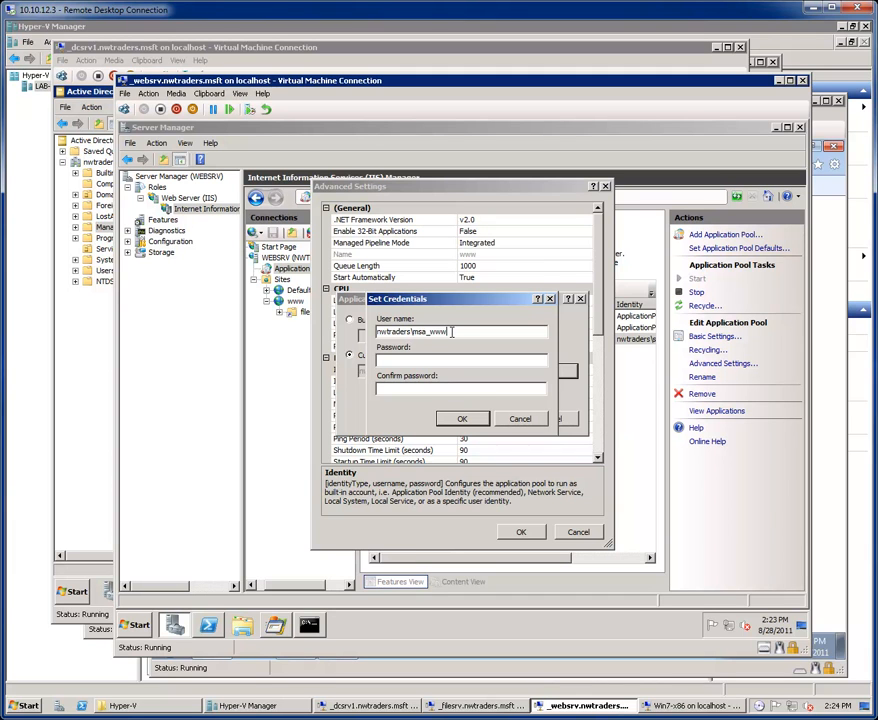
left_click_drag(452, 332, 160, 250)
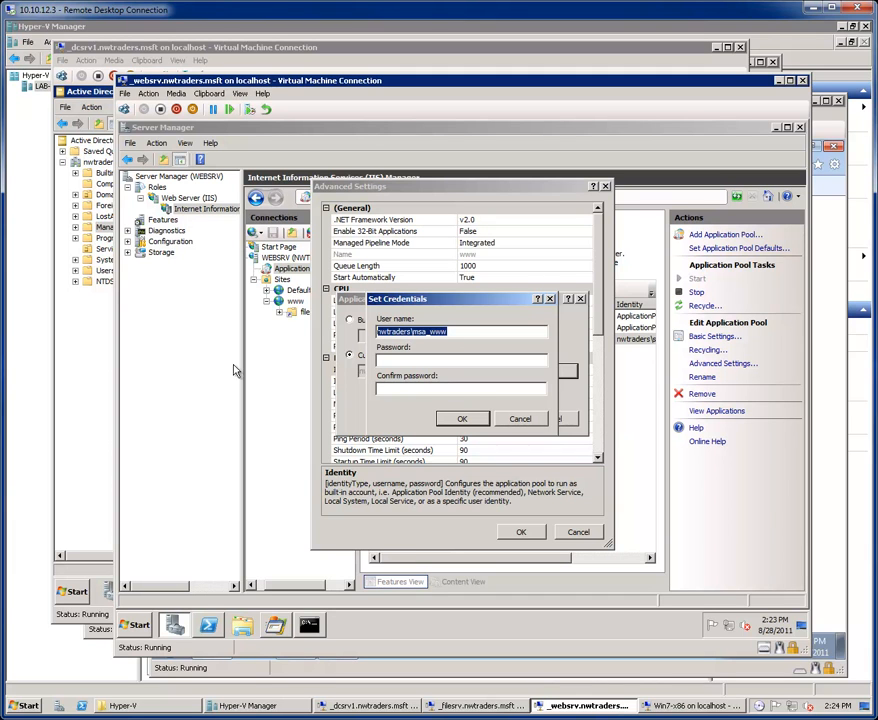
left_click(463, 419)
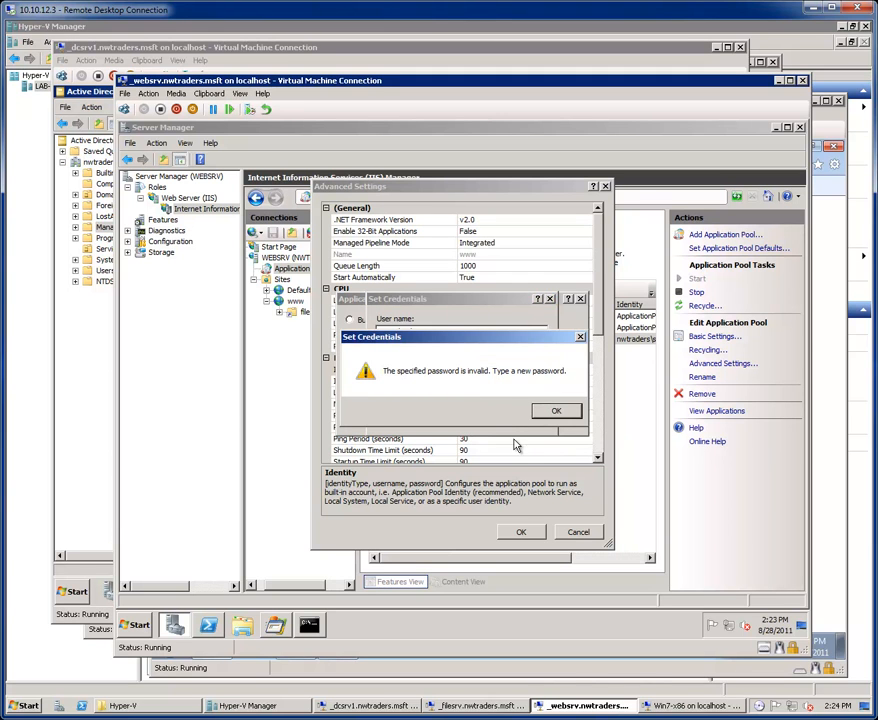
left_click(556, 410)
- Correct the user name to nwtraders\msa_www$, leave both password fields blank, and apply the identity to the www application pool
left_click(457, 333)
type("$")
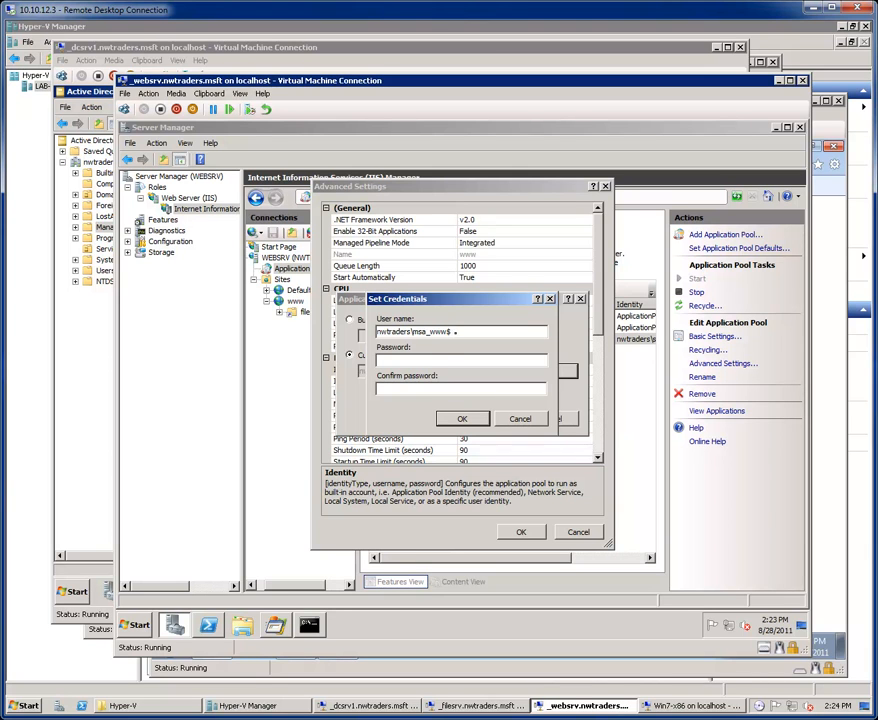
left_click(400, 384)
left_click(395, 360)
left_click(395, 389)
left_click(463, 421)
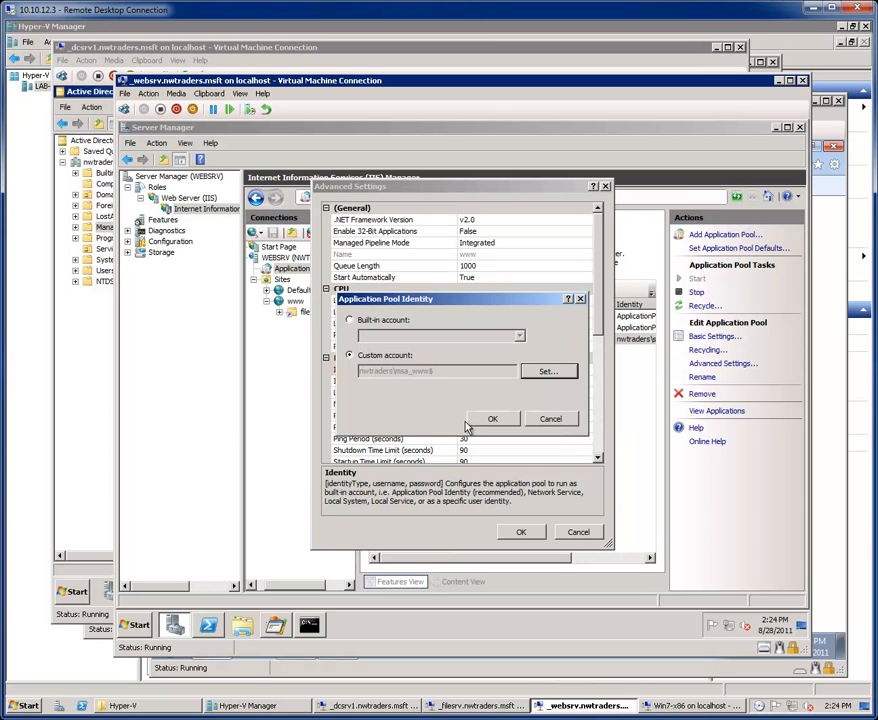
left_click(493, 420)
left_click(519, 528)
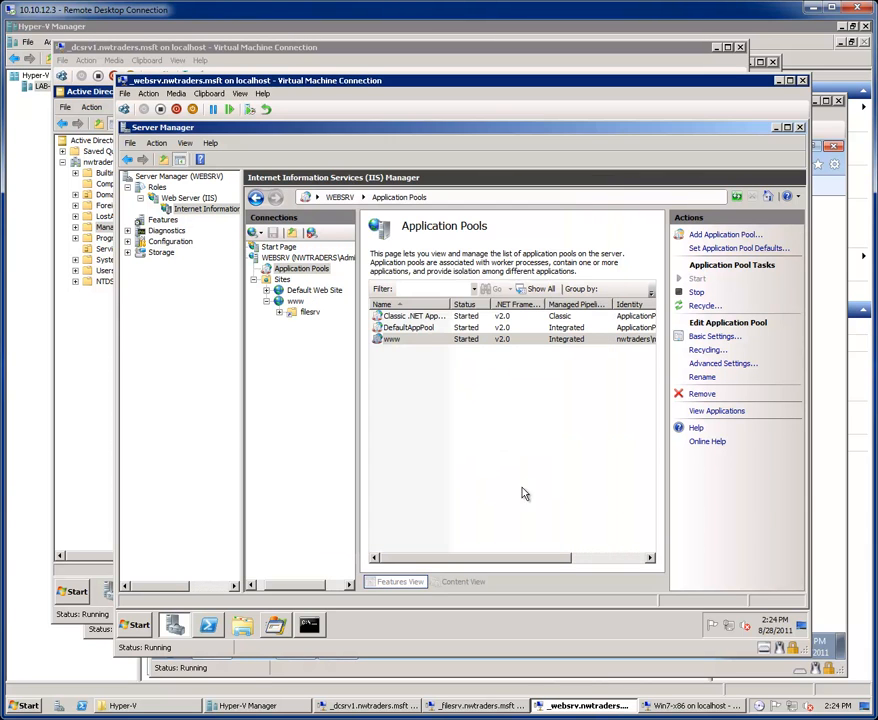
left_click(466, 339)
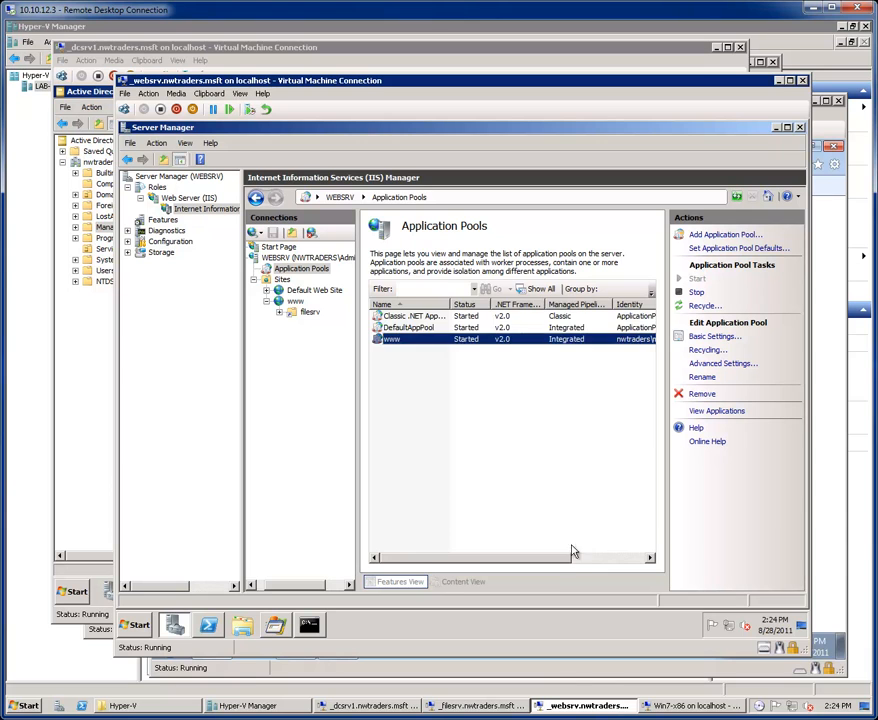
- Check the www application pool's identity, and open the advanced settings of the www site
left_click_drag(557, 565, 624, 560)
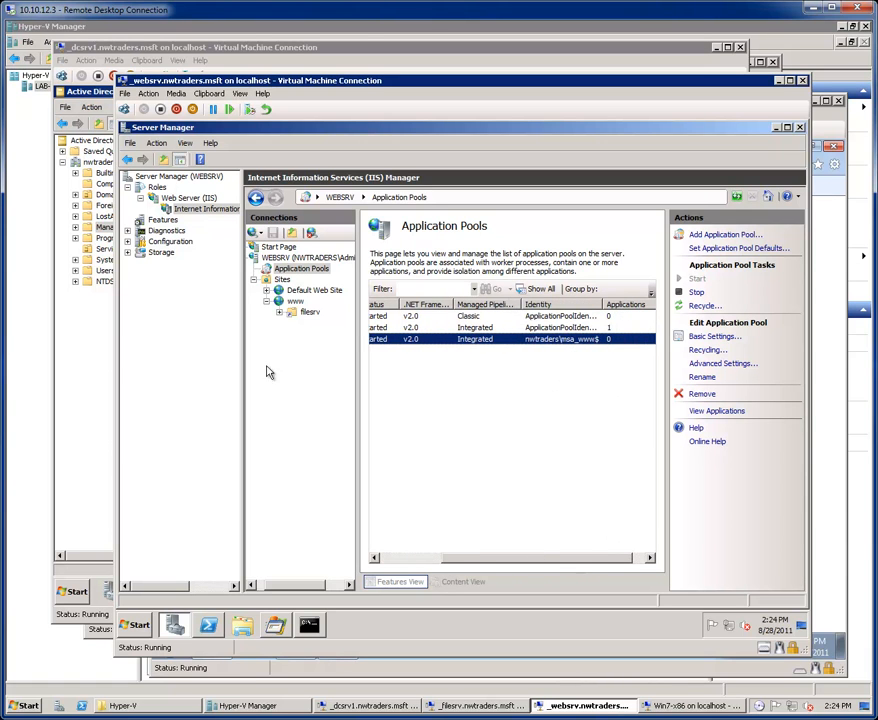
left_click(296, 302)
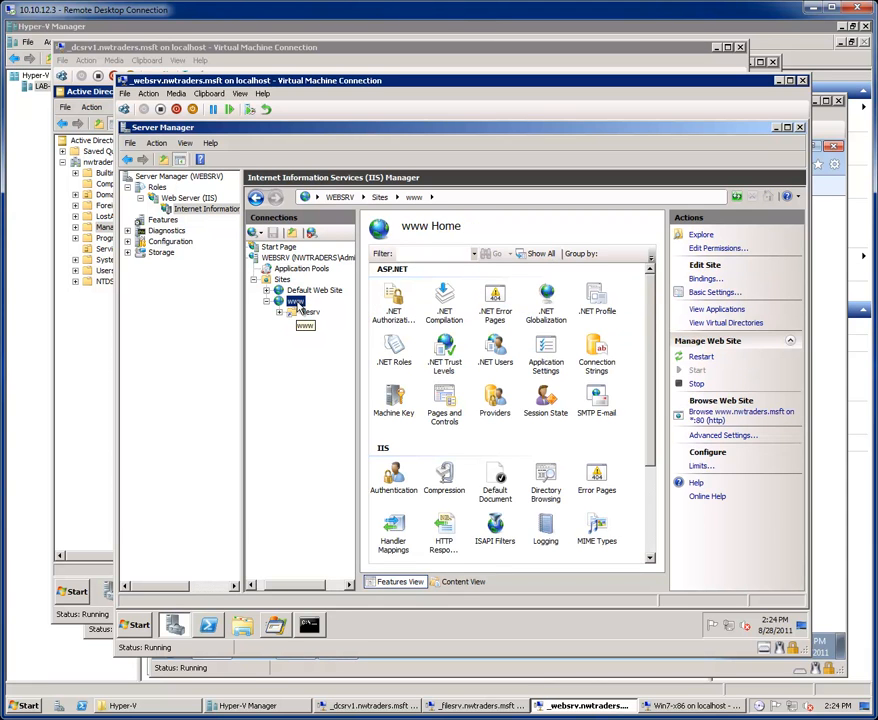
left_click(724, 435)
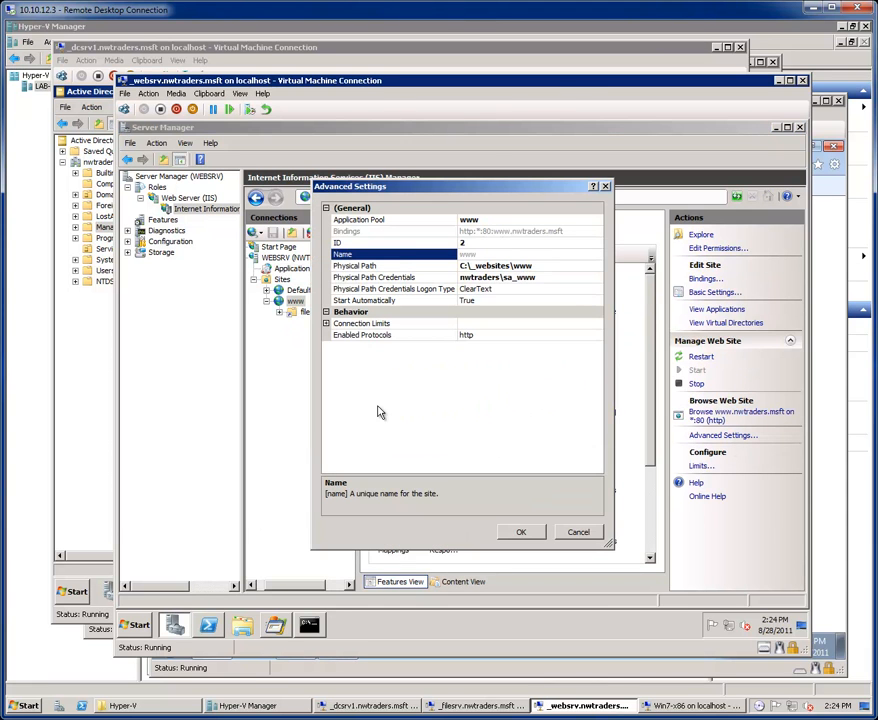
left_click_drag(451, 189, 498, 212)
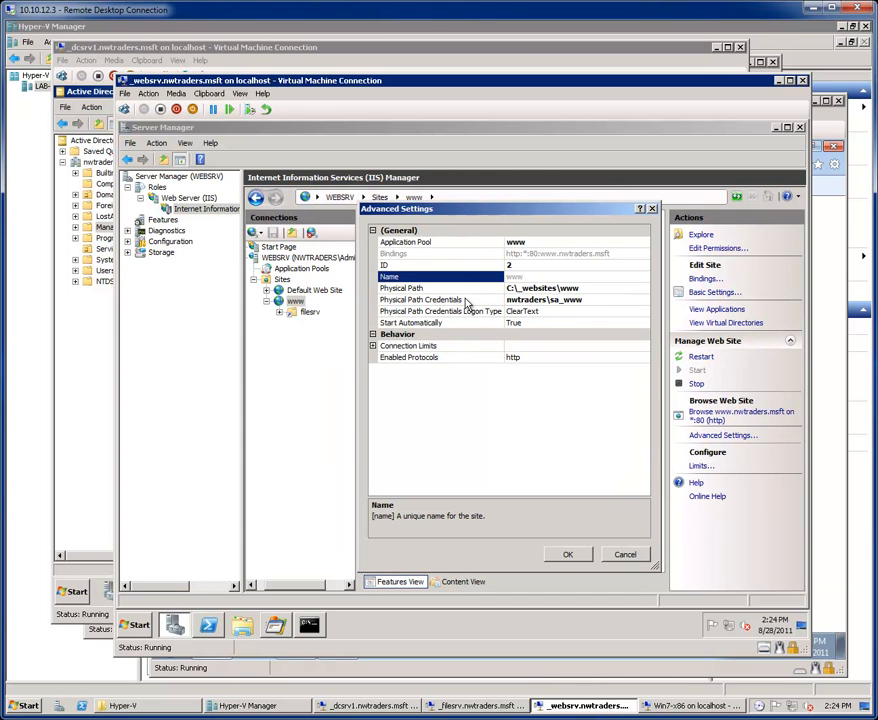
- Try to set the www site's physical path credentials to the specific user nwtraders\msa_www$ with both password fields left blank
left_click(553, 300)
left_click(640, 300)
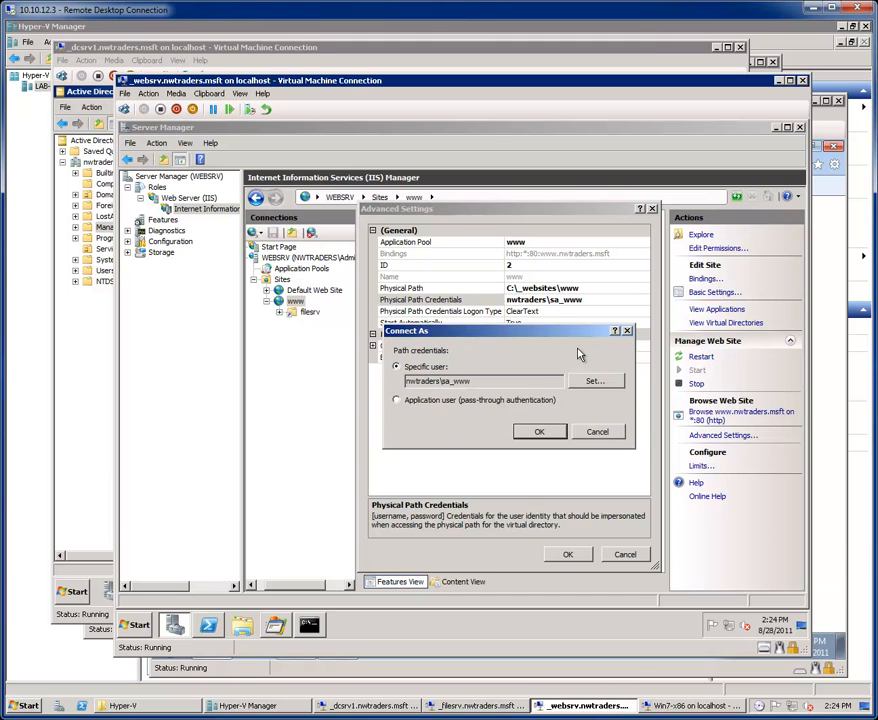
left_click(594, 381)
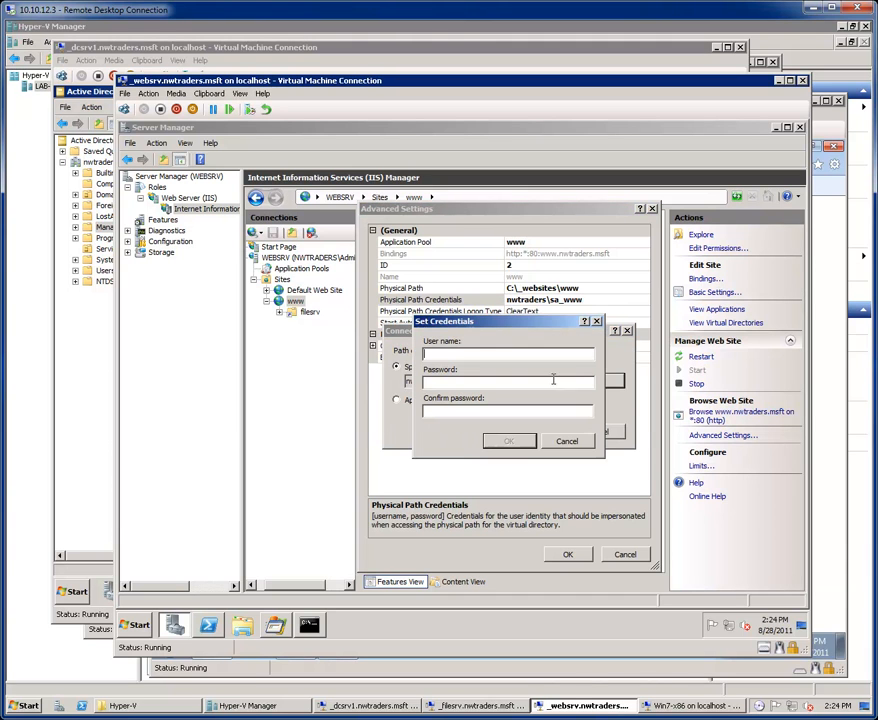
type("nwtraders\\msa_www$")
left_click(509, 441)
left_click(543, 437)
left_click(566, 553)
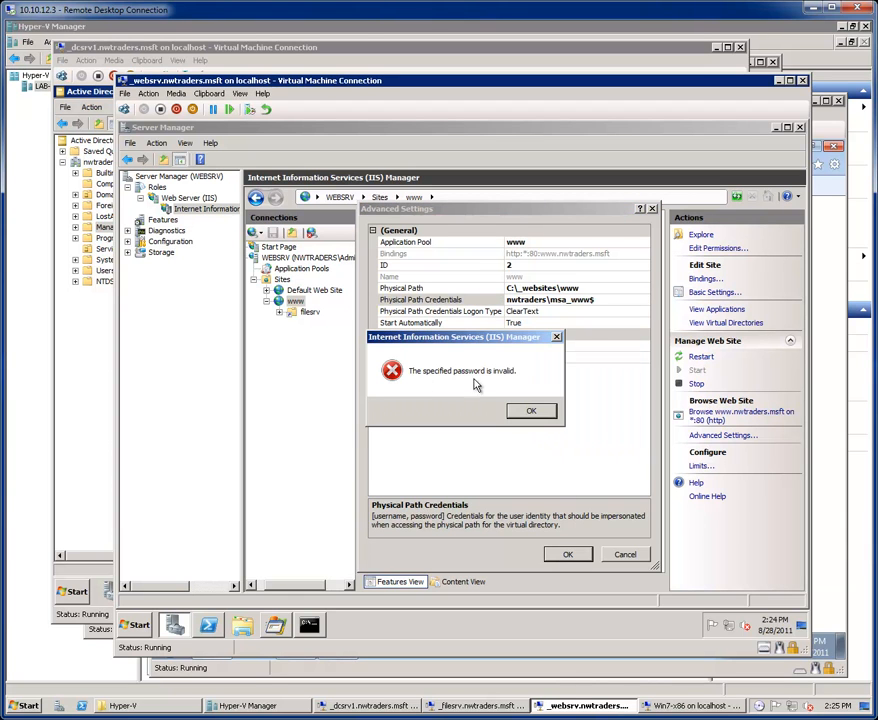
left_click(535, 412)
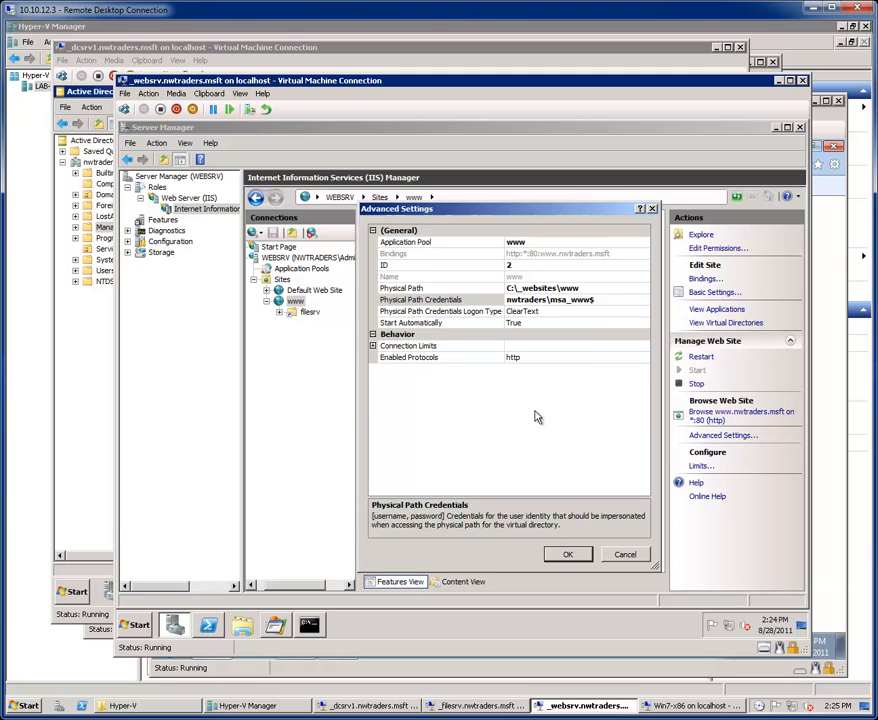
- Set the www site's physical path credentials to Application user (pass-through authentication) and apply the advanced settings
left_click(609, 300)
left_click(645, 300)
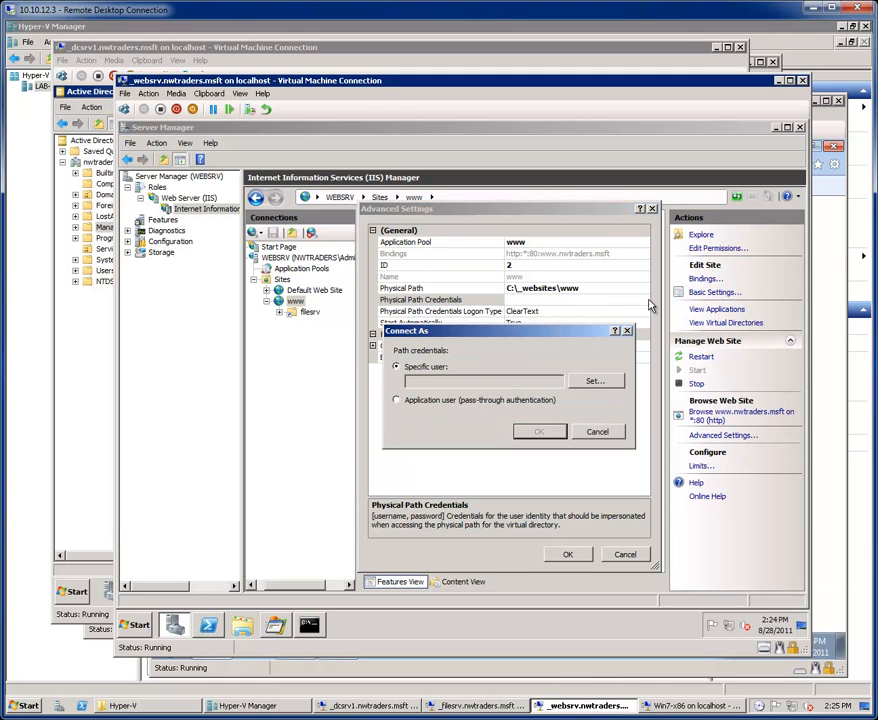
left_click(397, 401)
left_click(539, 431)
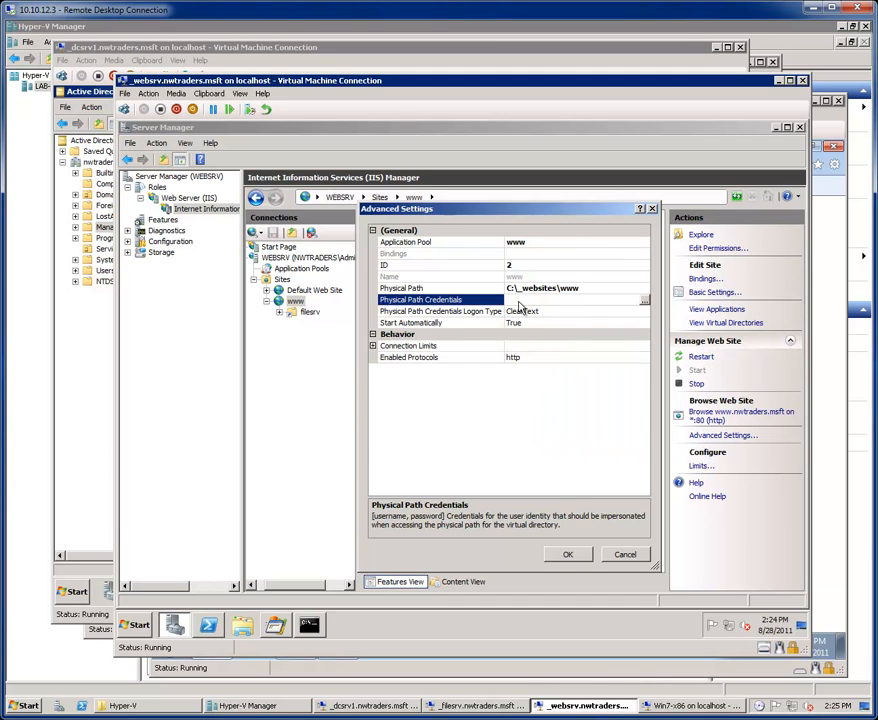
left_click(569, 557)
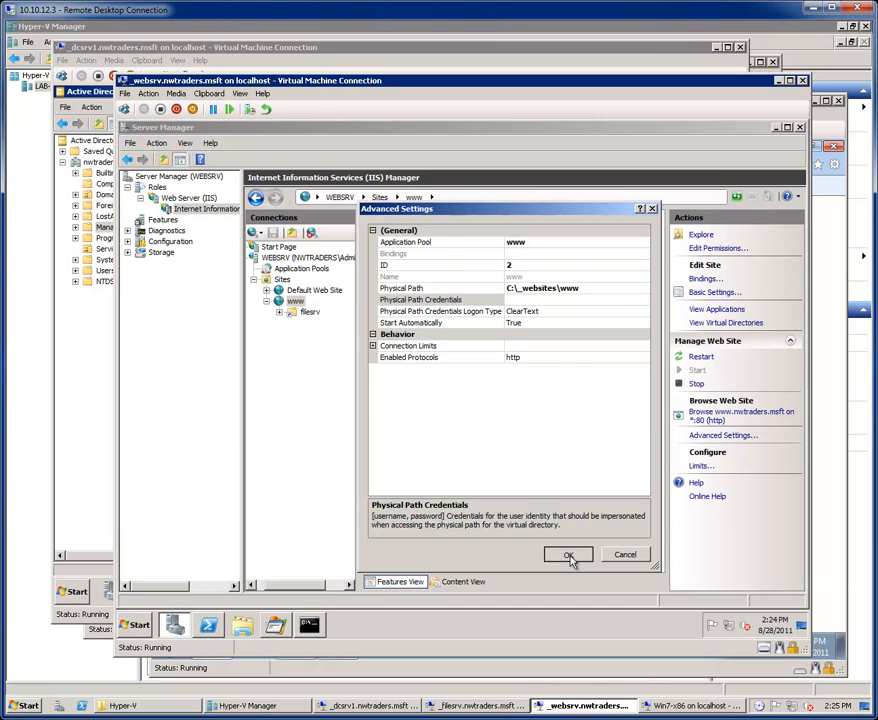
- Set the filesrv virtual directory's physical path credentials to Application user (pass-through authentication) in its advanced settings
left_click(309, 314)
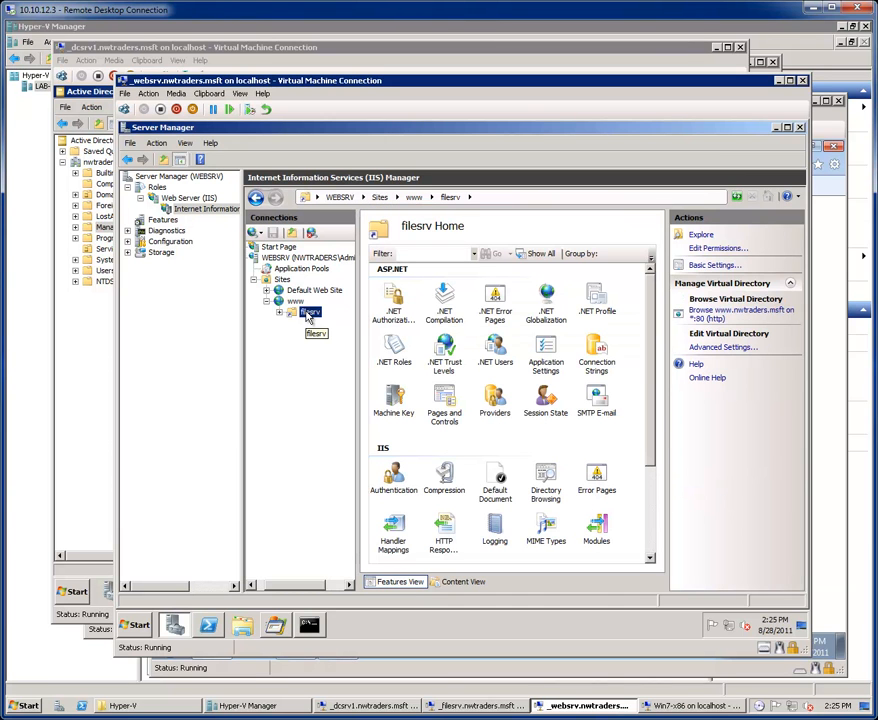
left_click(707, 349)
left_click(510, 231)
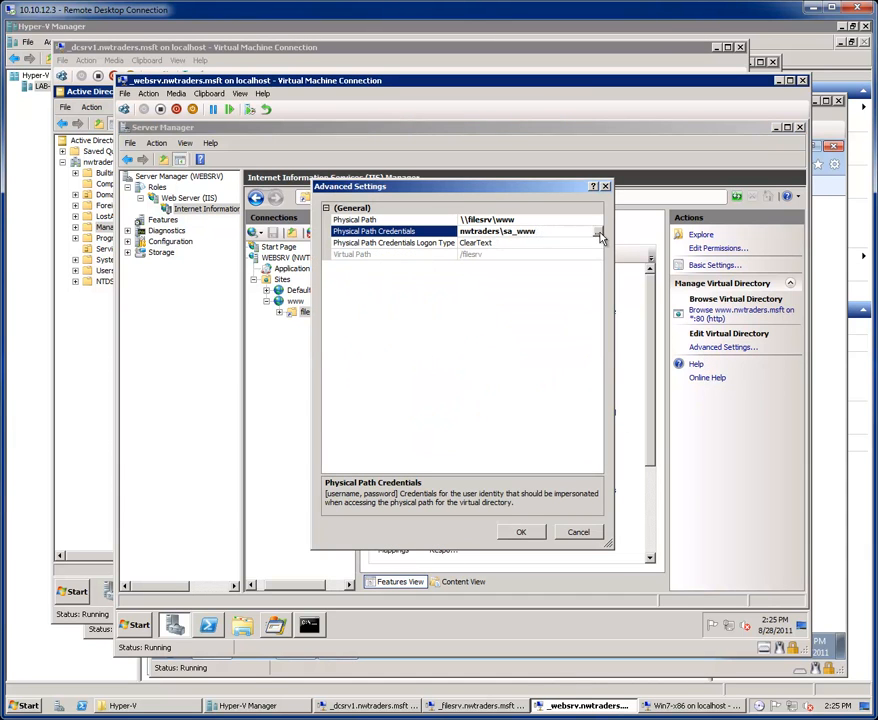
left_click(598, 233)
left_click(472, 380)
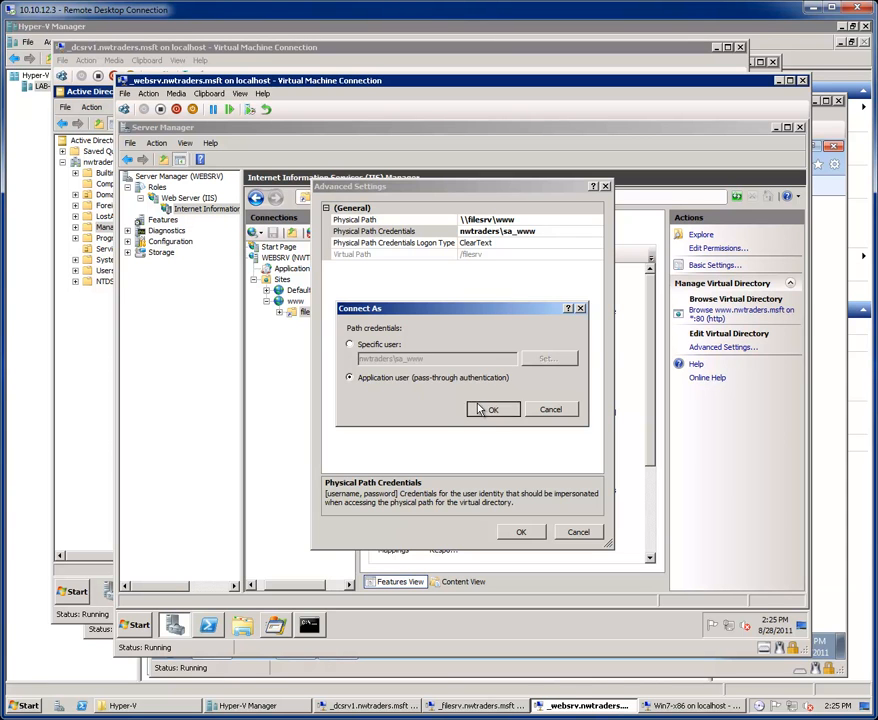
left_click(478, 410)
left_click(528, 537)
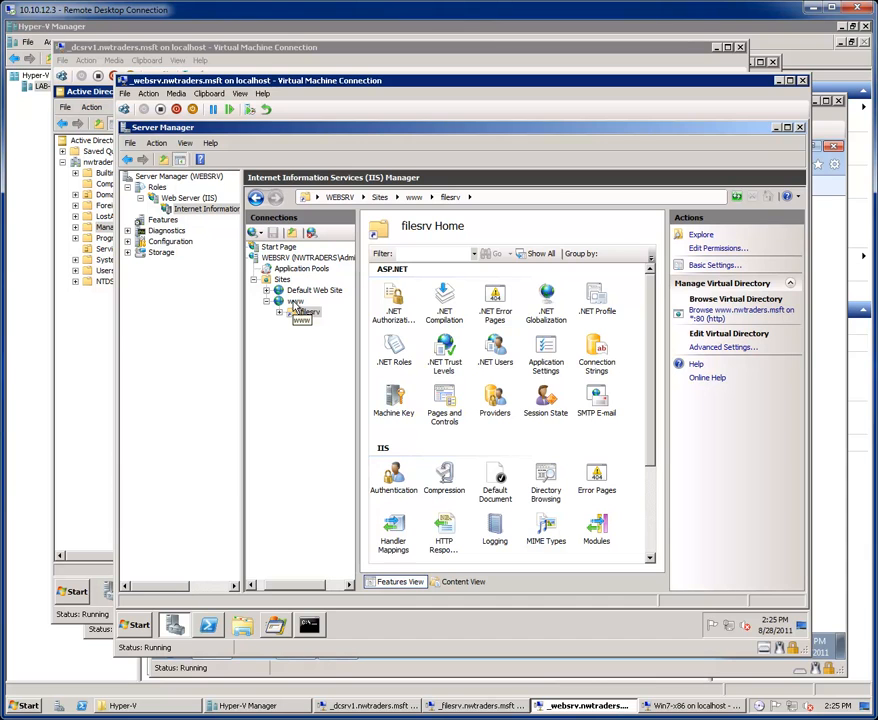
- Switch to the Win7-x86 virtual machine and load the bookmarked www_nwtraders site in the browser to test access
left_click(690, 706)
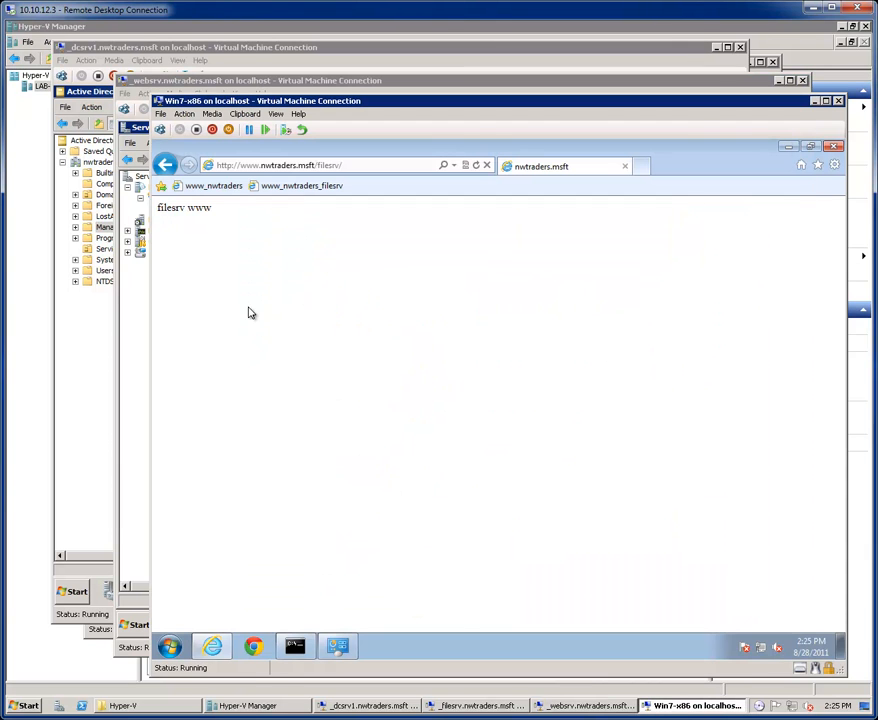
left_click(193, 186)
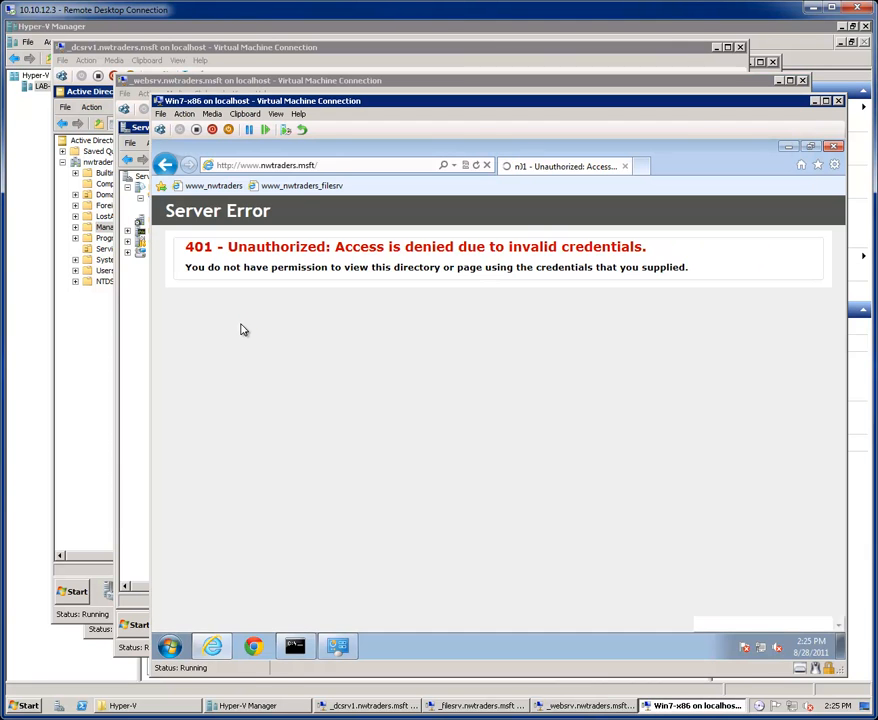
left_click(308, 166)
left_click(382, 249)
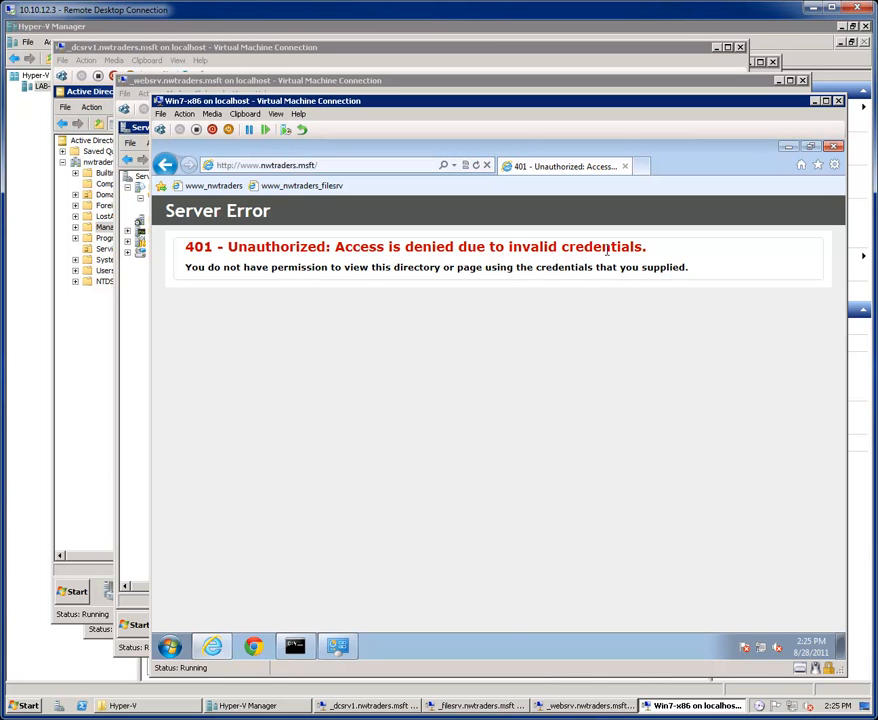
- Capture the site request with Process Monitor on websrv, and examine the impersonated account in the w3wp.exe event's properties
left_click(592, 706)
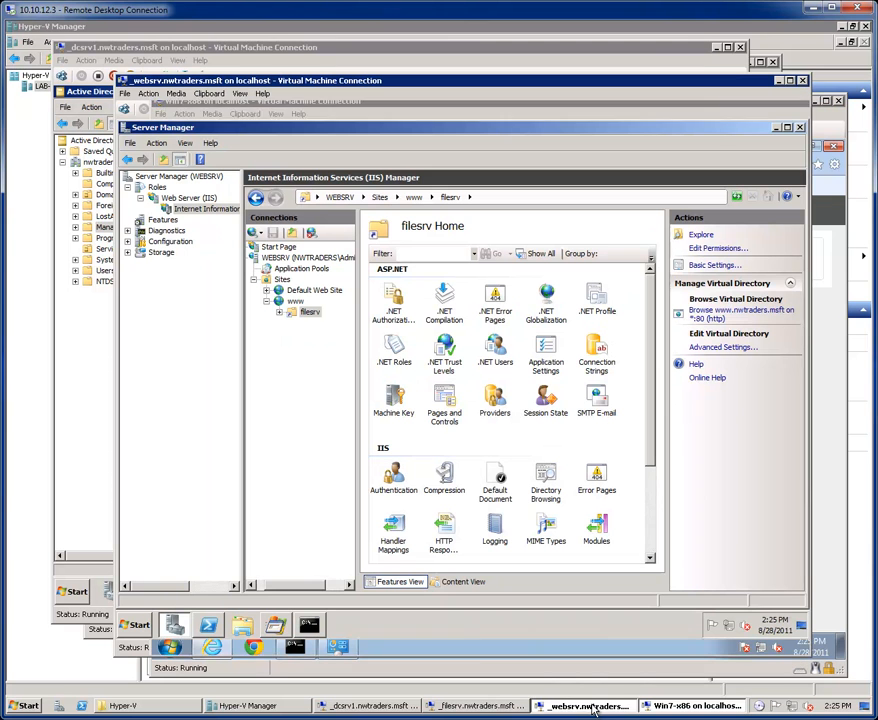
left_click(275, 625)
left_click(177, 153)
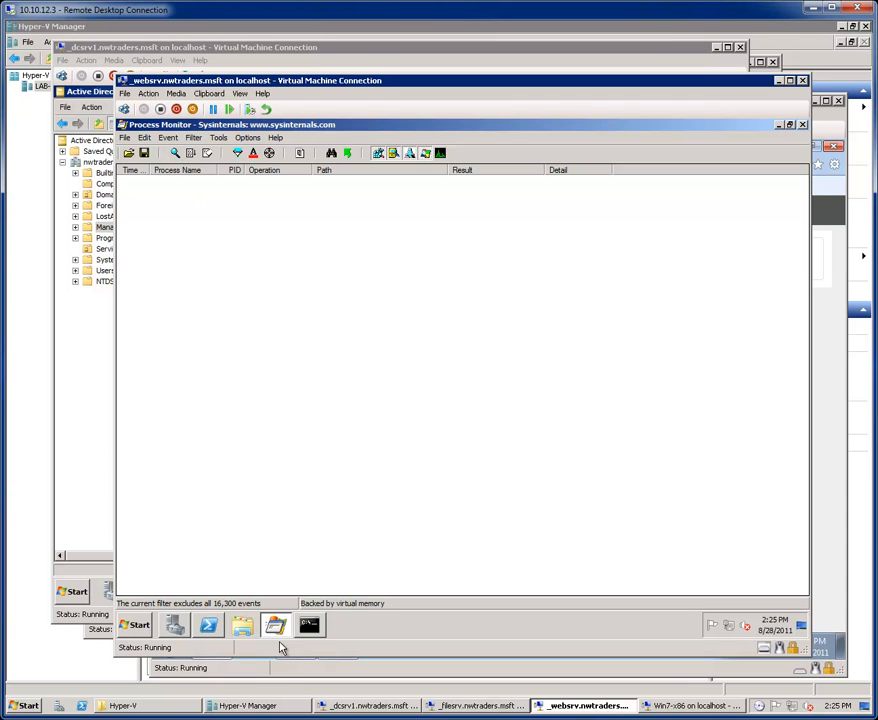
left_click(650, 706)
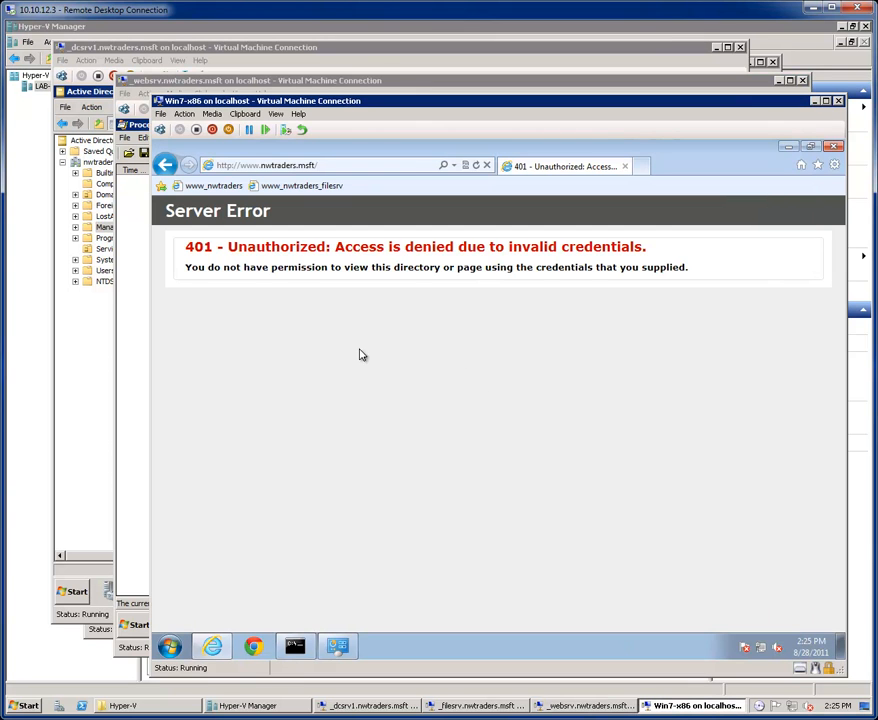
left_click(138, 183)
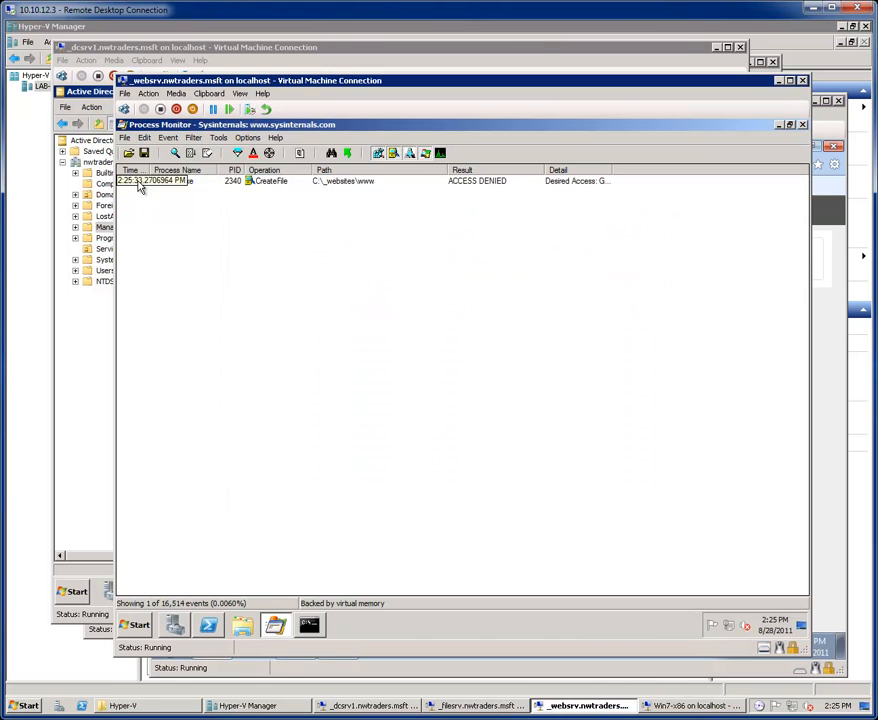
double_click(488, 182)
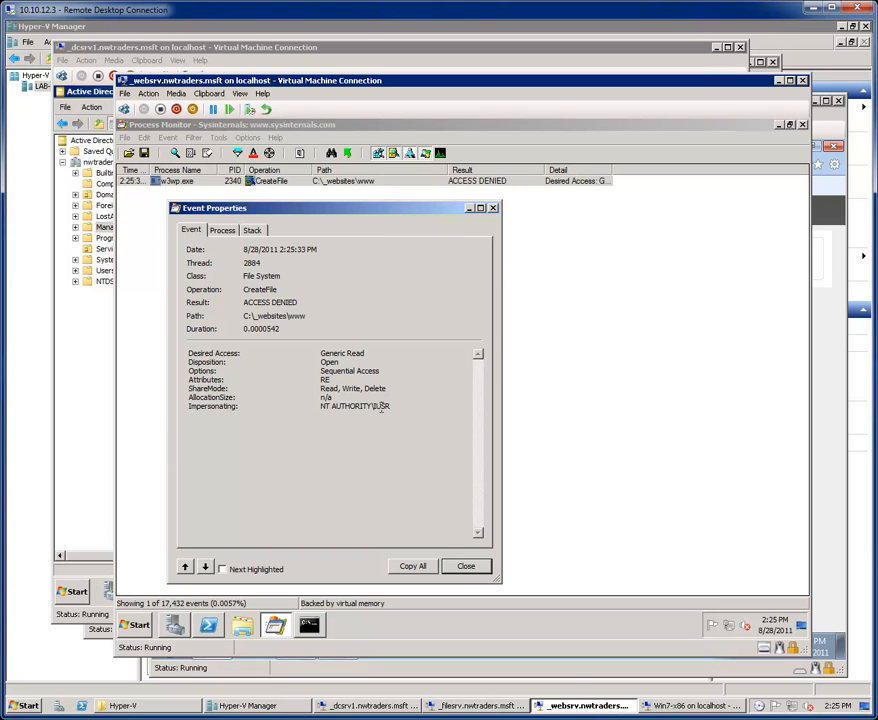
left_click(463, 567)
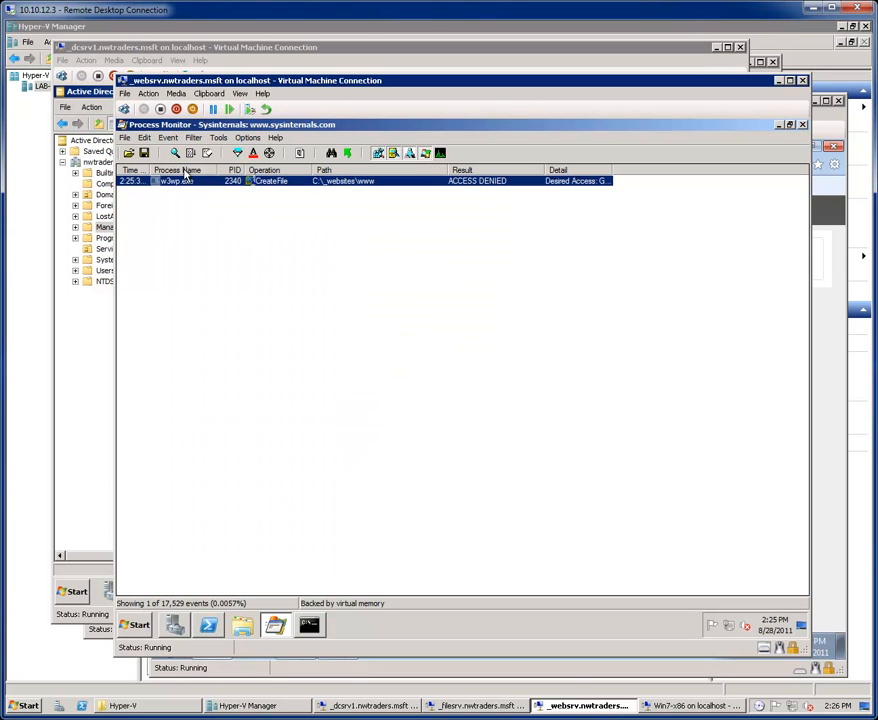
- Return to Server Manager and examine which user the www site's Anonymous Authentication uses, leaving the credentials unedited
left_click(175, 625)
left_click(295, 301)
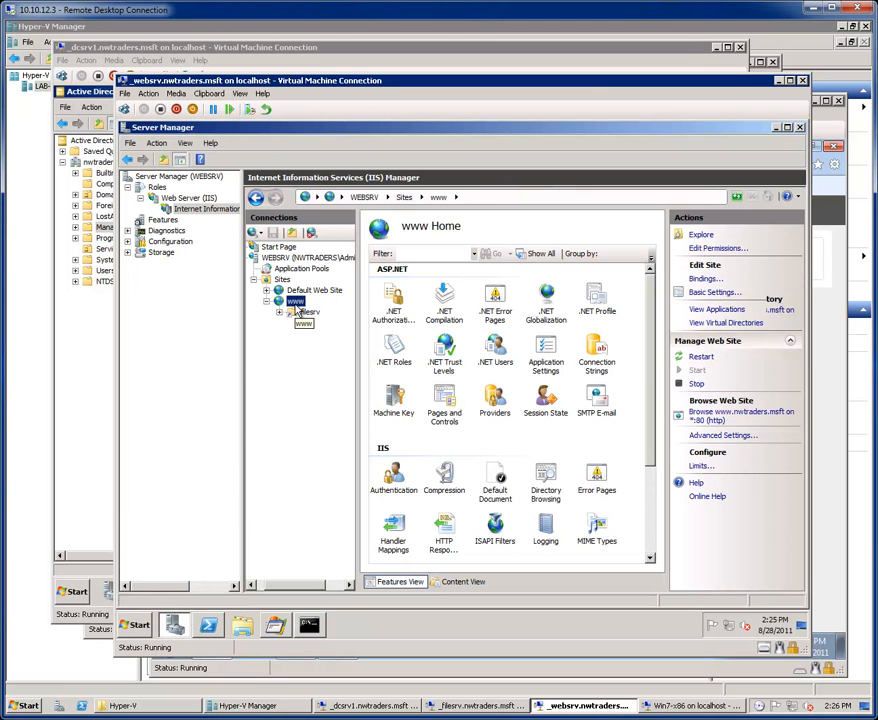
double_click(394, 474)
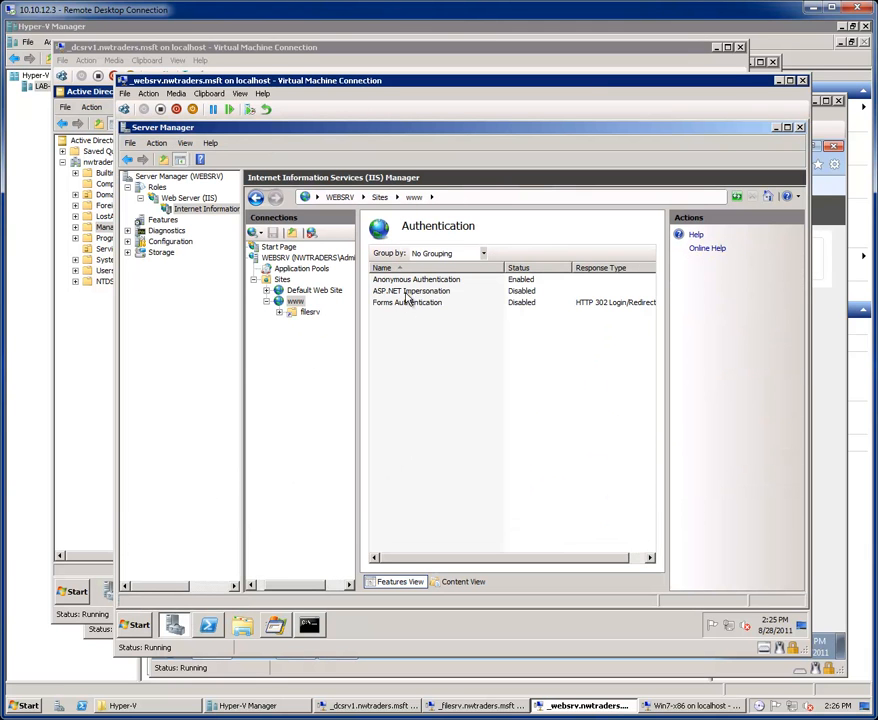
left_click(408, 280)
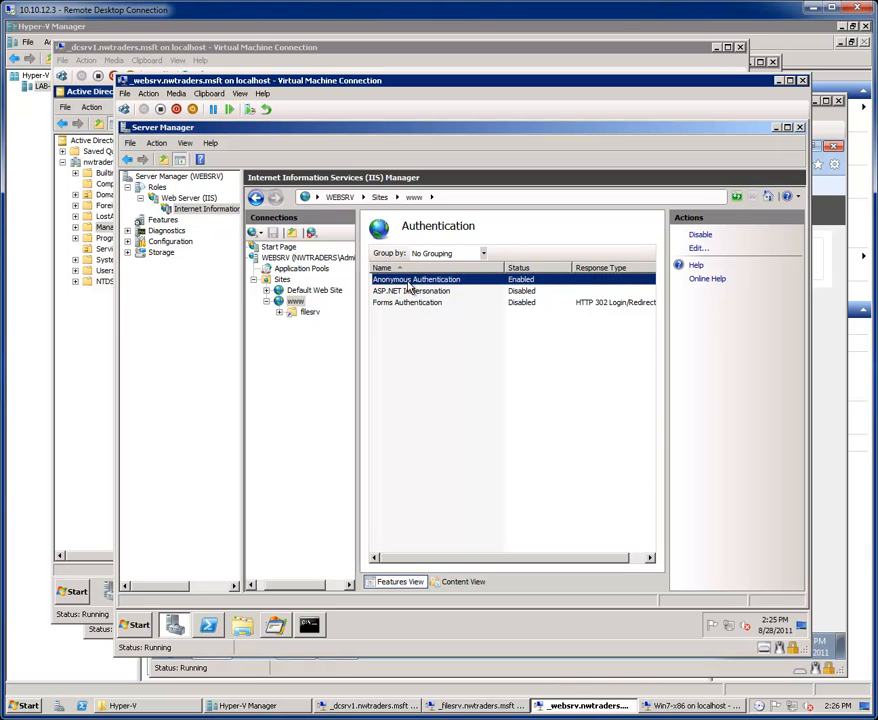
left_click(696, 249)
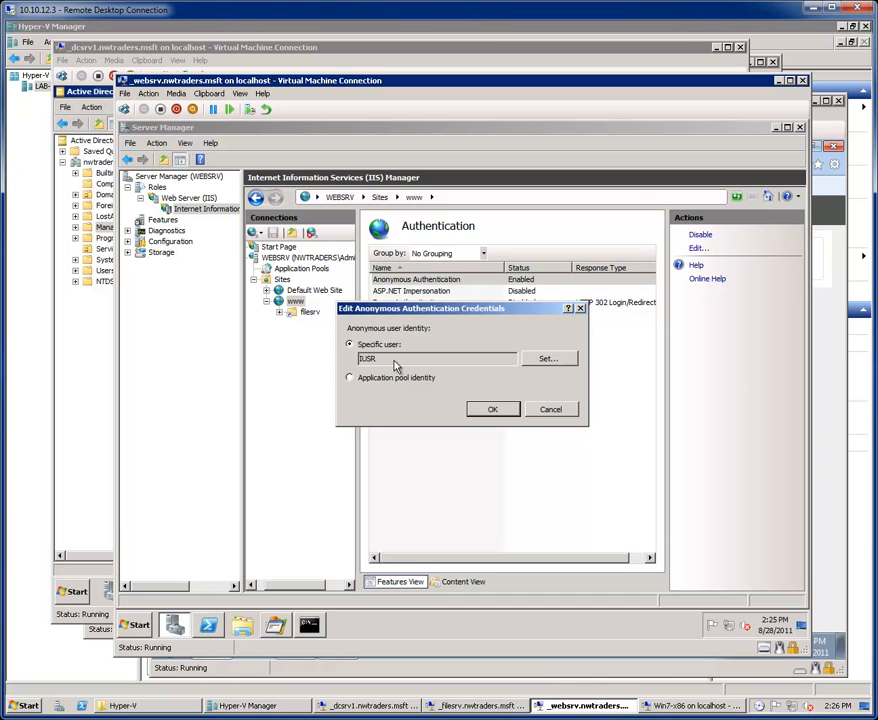
left_click_drag(378, 358, 332, 357)
left_click(549, 410)
- Set the anonymous user identity of the www site's Anonymous Authentication to Application pool identity
left_click(296, 303)
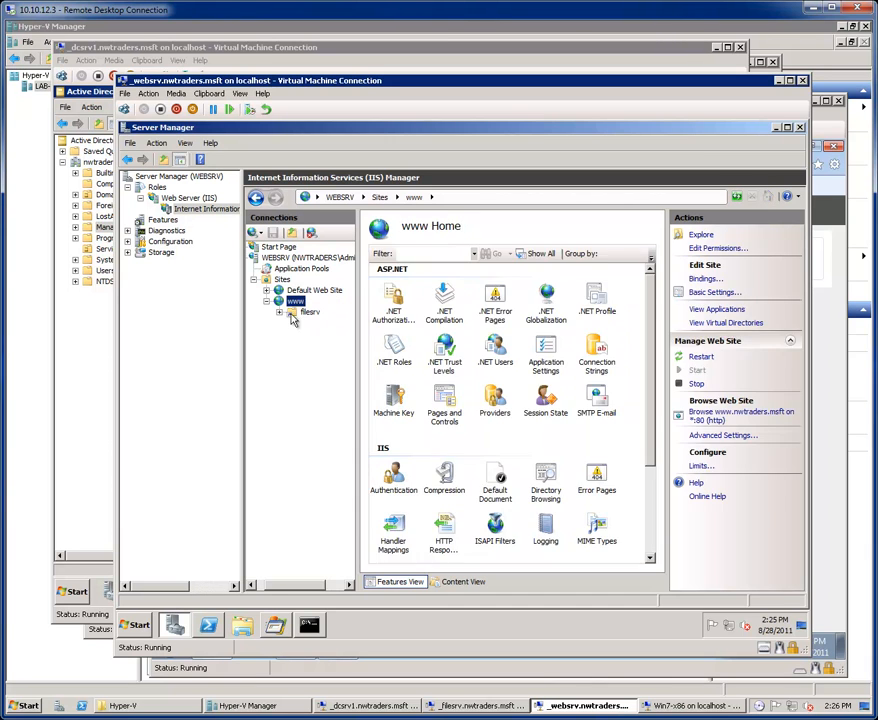
double_click(388, 482)
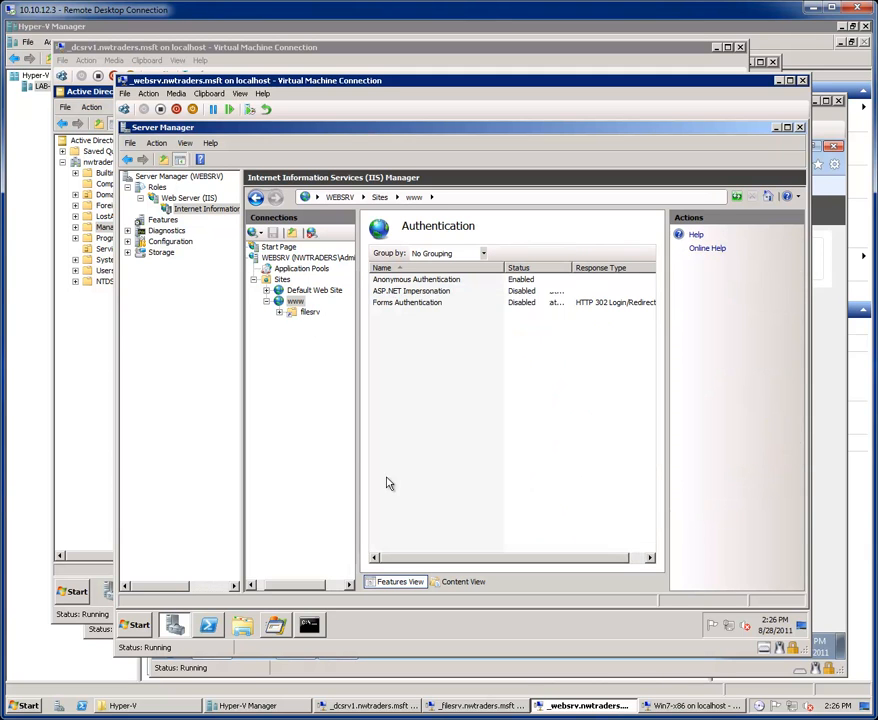
left_click(393, 281)
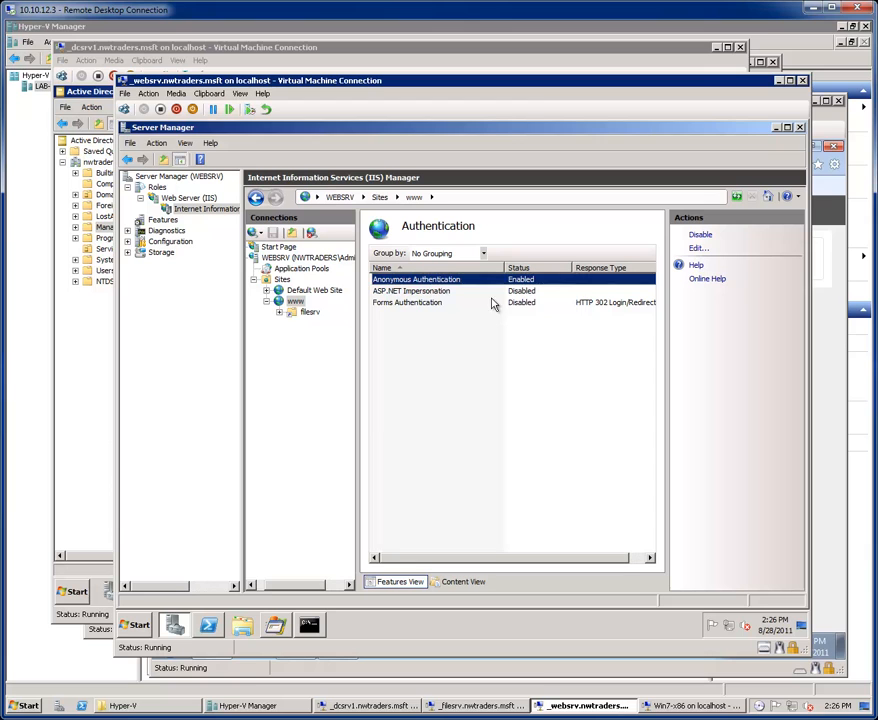
left_click(697, 248)
left_click(373, 382)
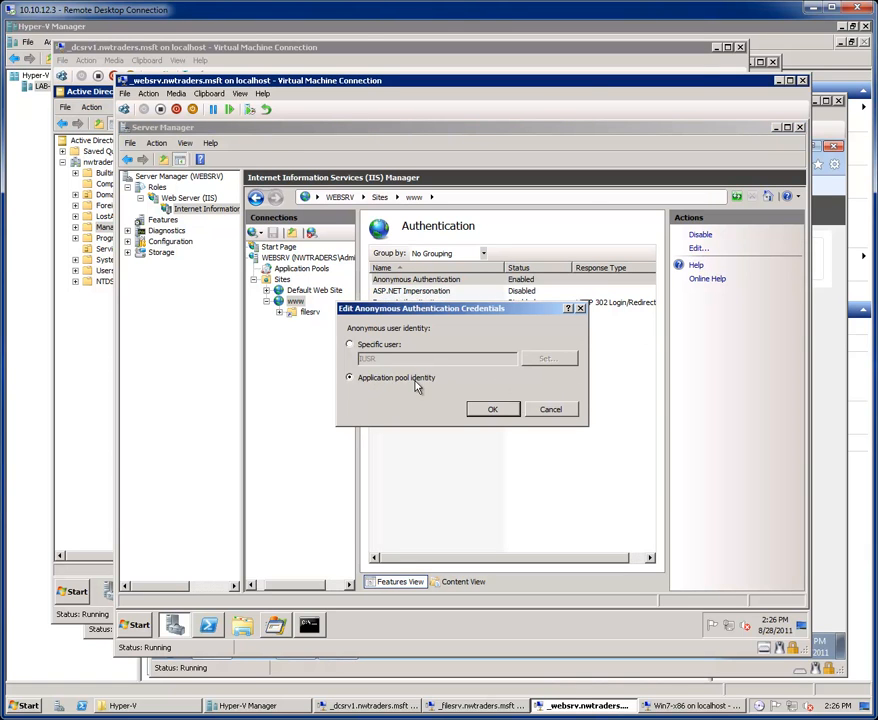
left_click(494, 411)
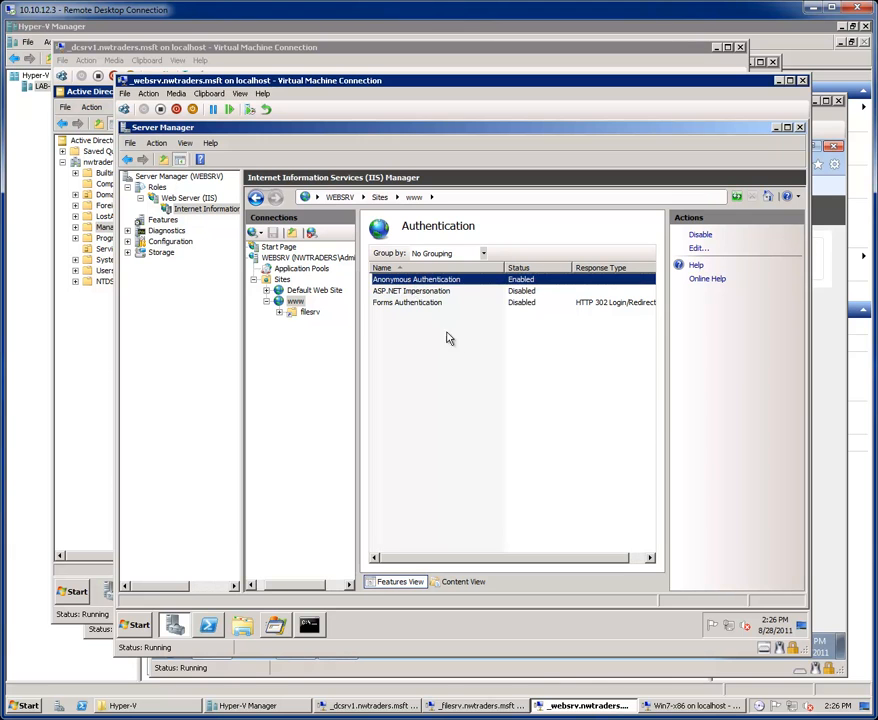
- Examine which anonymous user identity the filesrv directory's Anonymous Authentication uses, accept it as is, and return to the www site
left_click(311, 313)
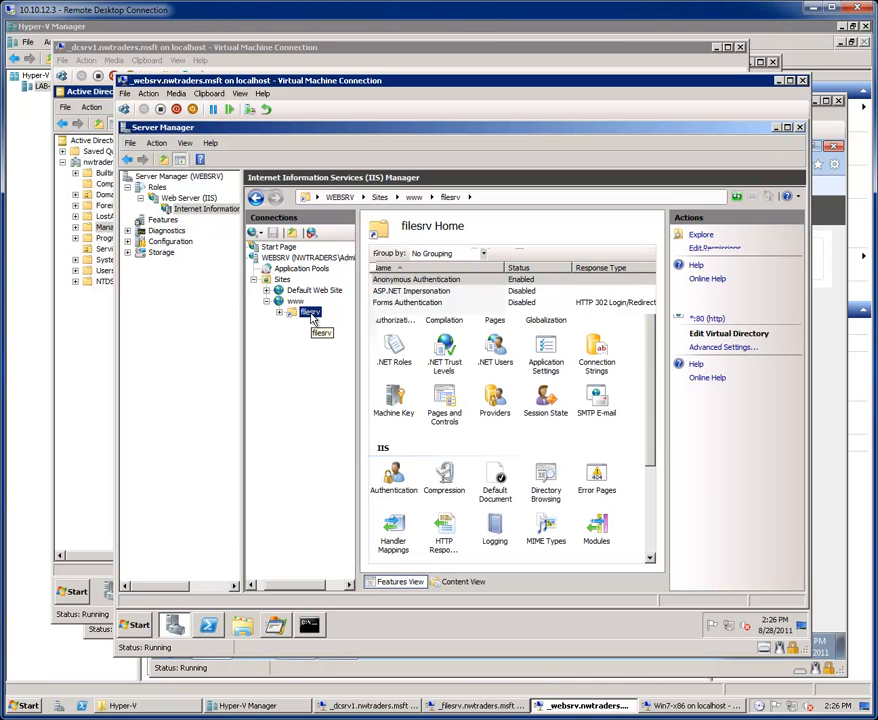
double_click(394, 480)
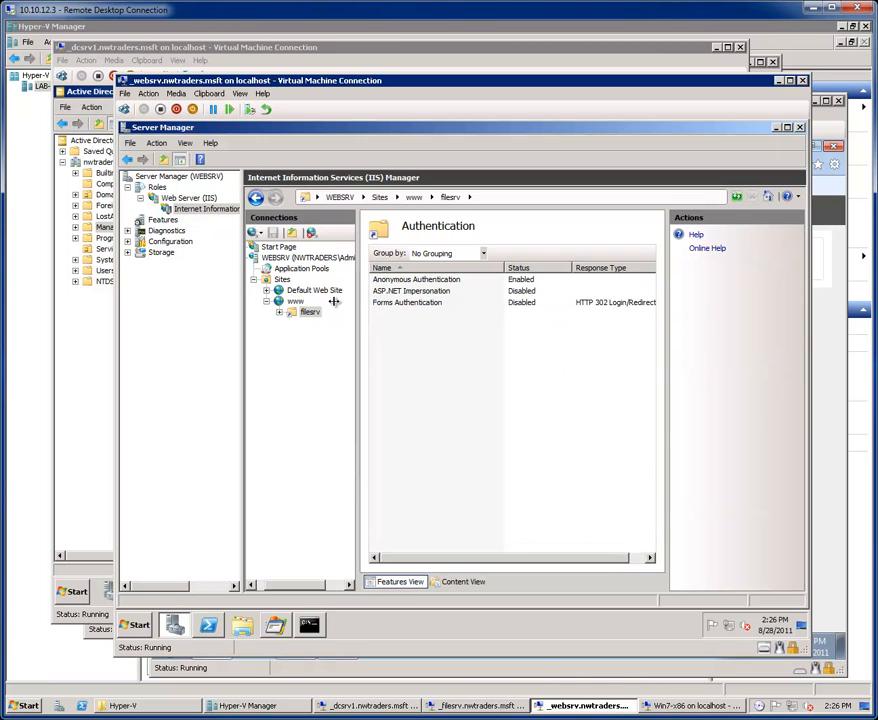
left_click(418, 281)
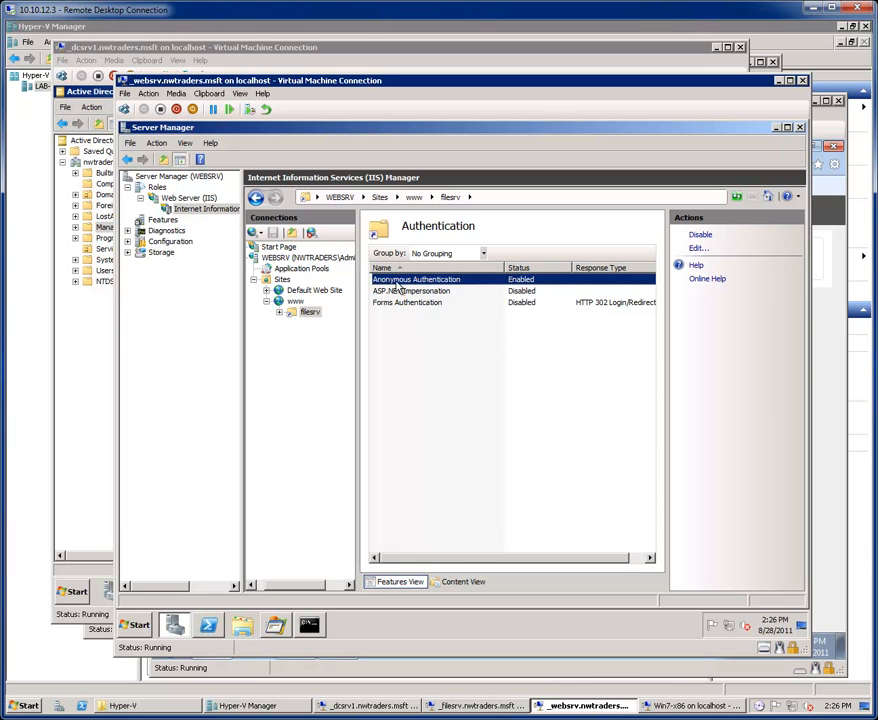
left_click(697, 248)
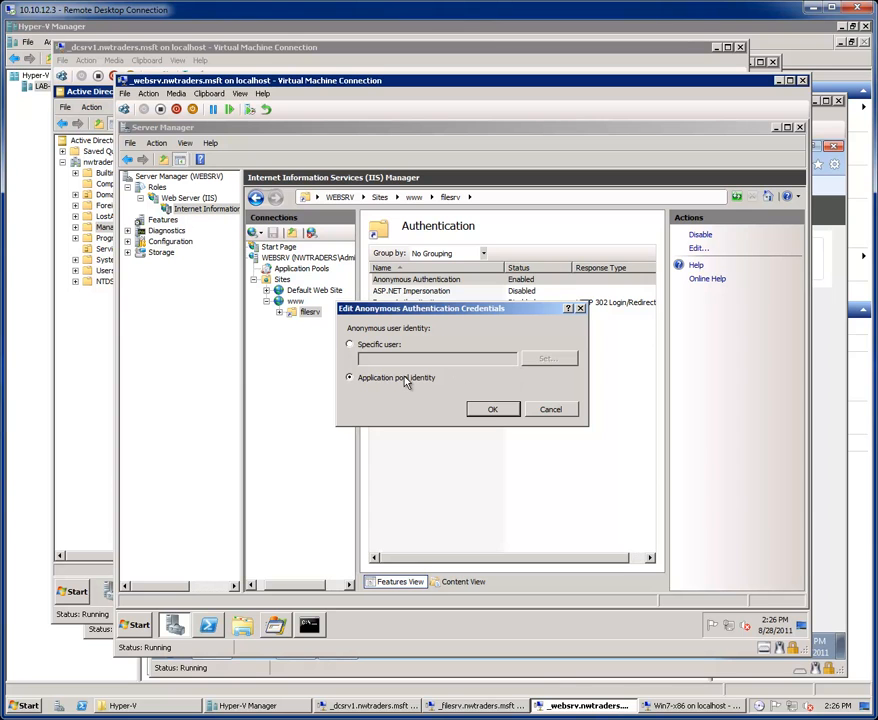
left_click(493, 410)
left_click(295, 301)
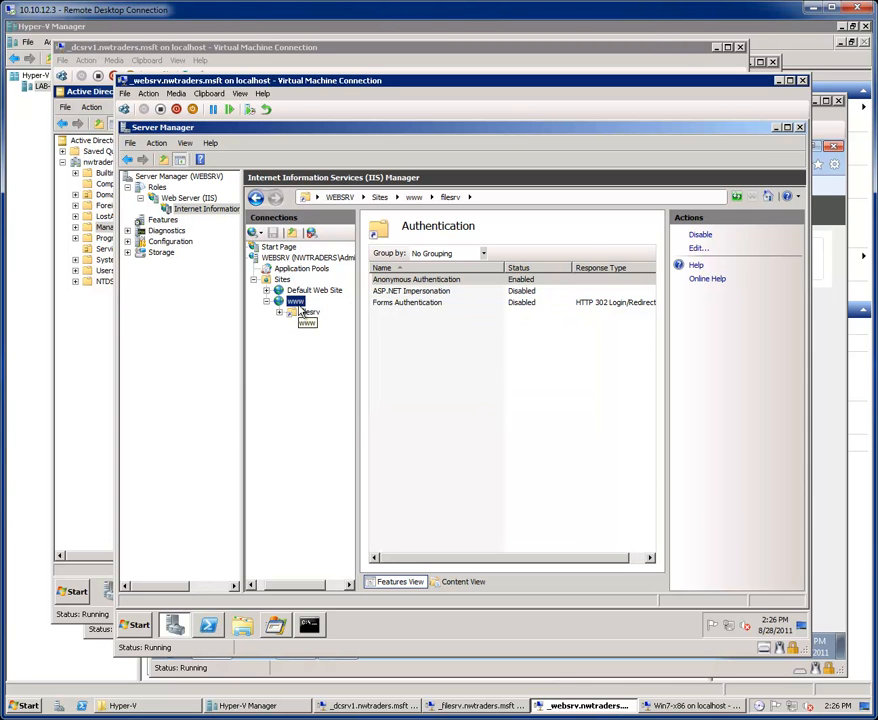
left_click(657, 712)
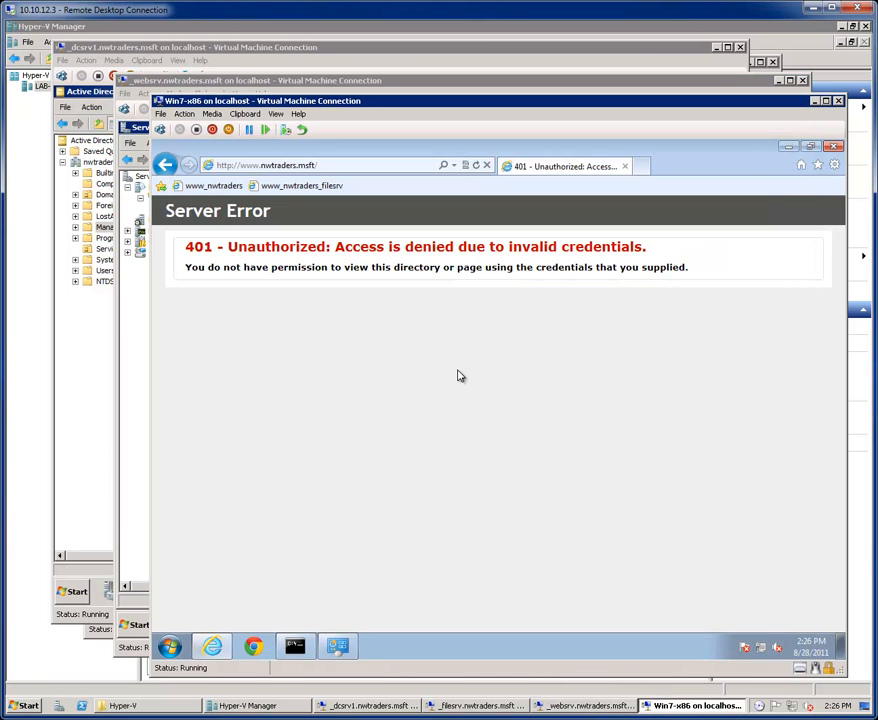
key("F5")
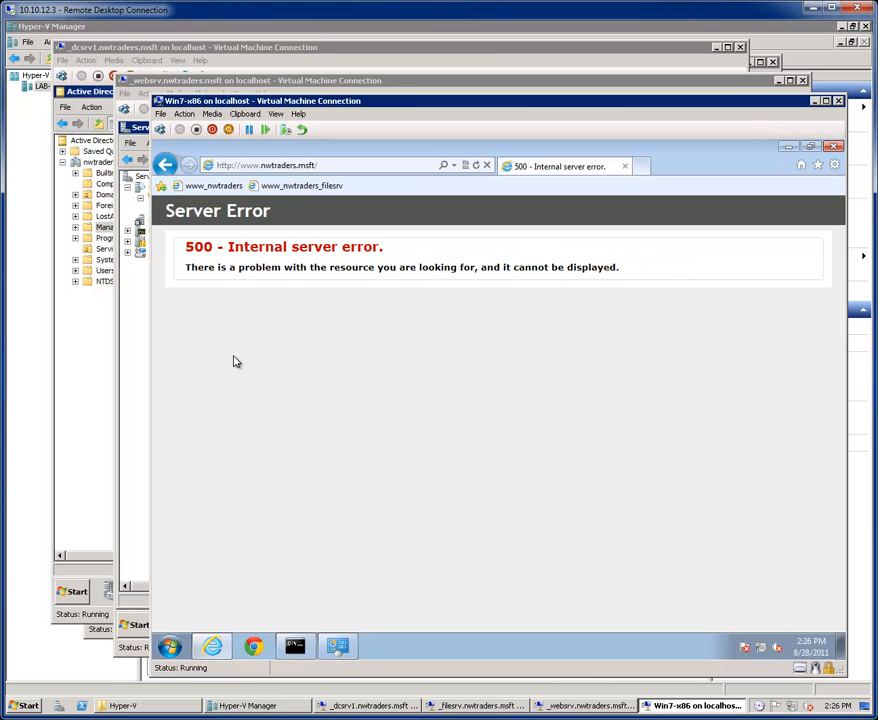
key("F5")
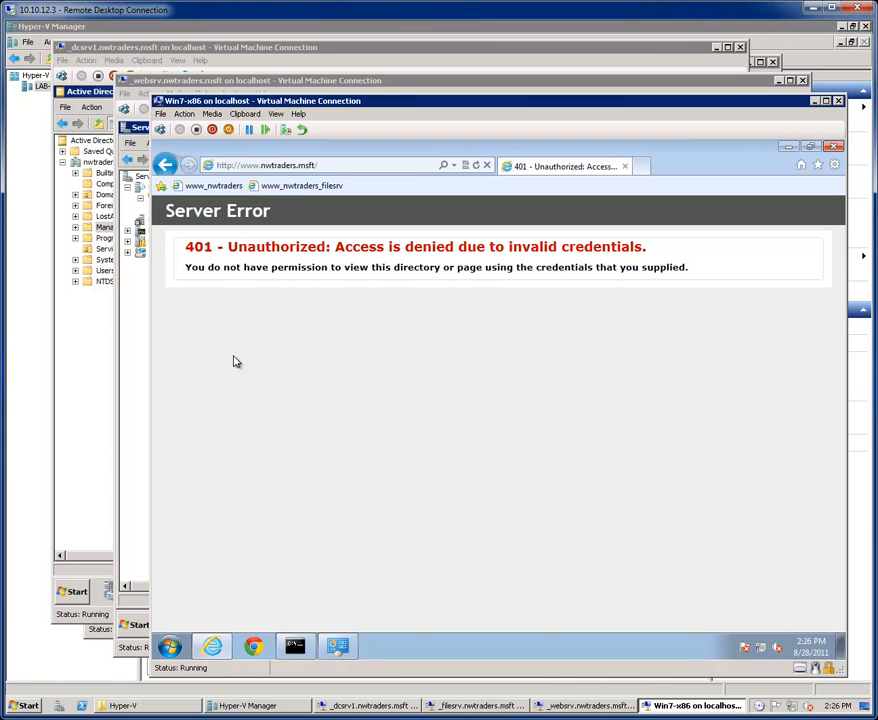
- Clear the Process Monitor log on websrv, restart the capture, and reload the site on Win7-x86 to record a new request
left_click(120, 80)
left_click(282, 623)
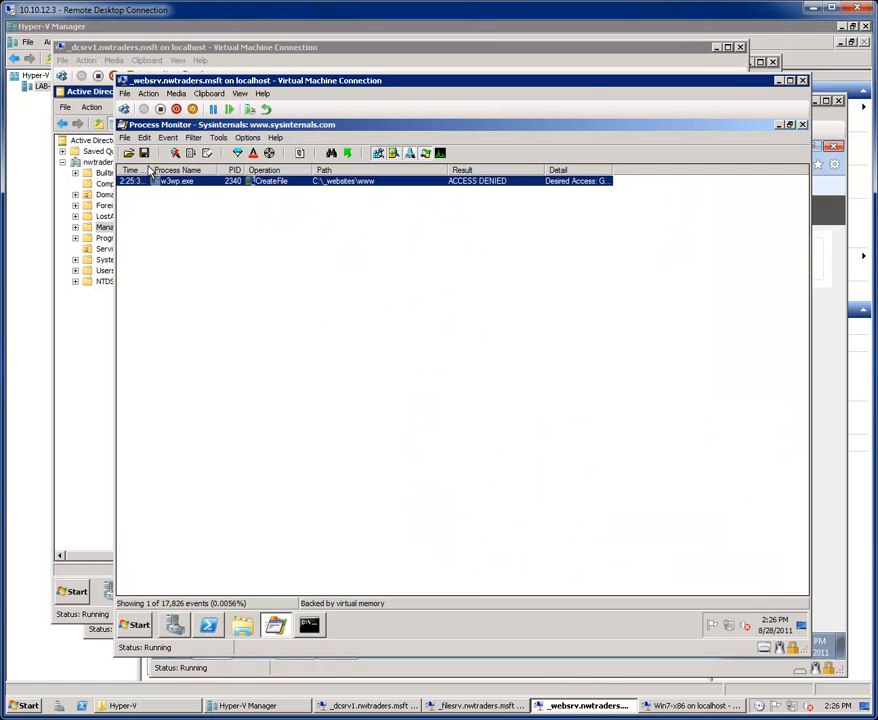
left_click(208, 155)
left_click(175, 154)
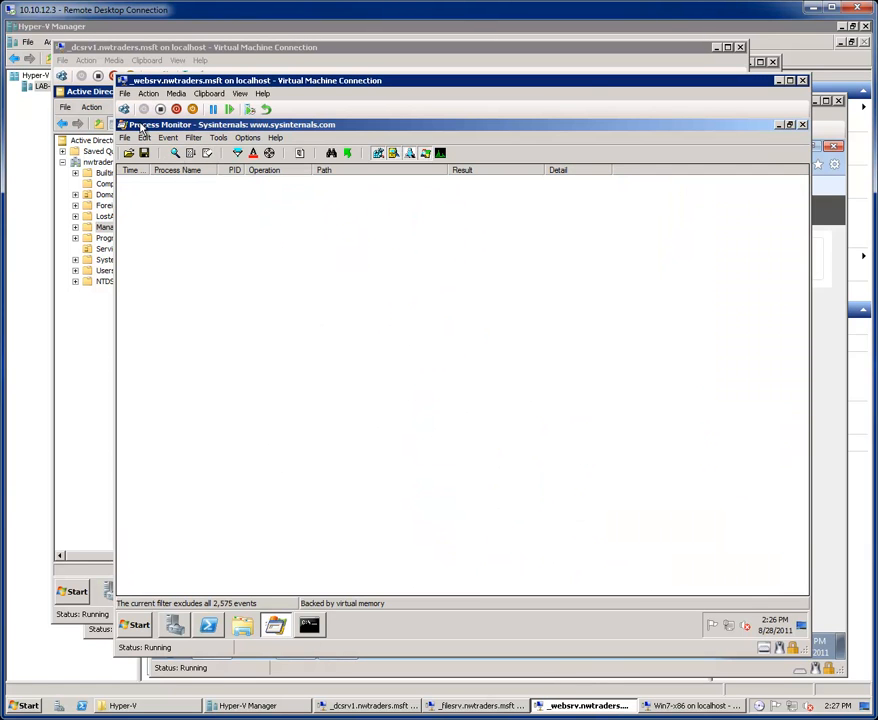
mouse_move(308, 627)
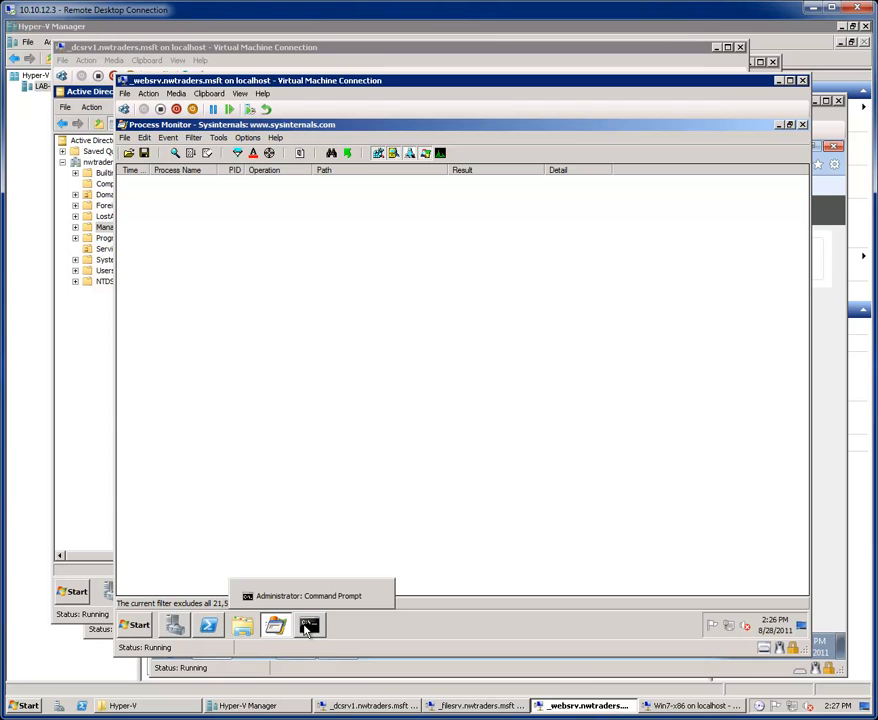
left_click(650, 705)
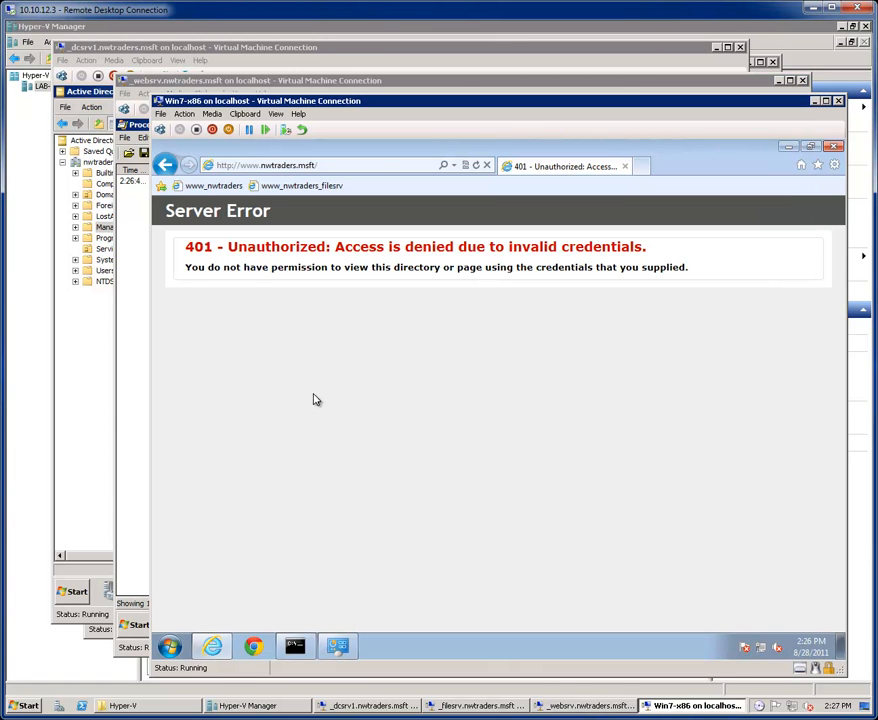
- Examine the impersonated account and the process user in the captured w3wp.exe event's properties, and stop the capture
left_click(133, 188)
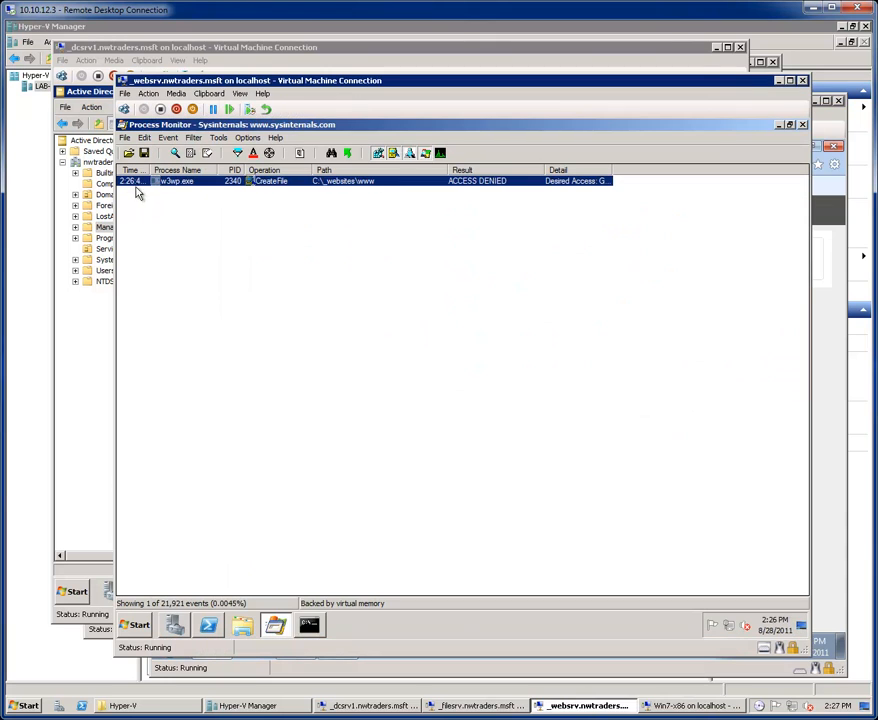
double_click(378, 184)
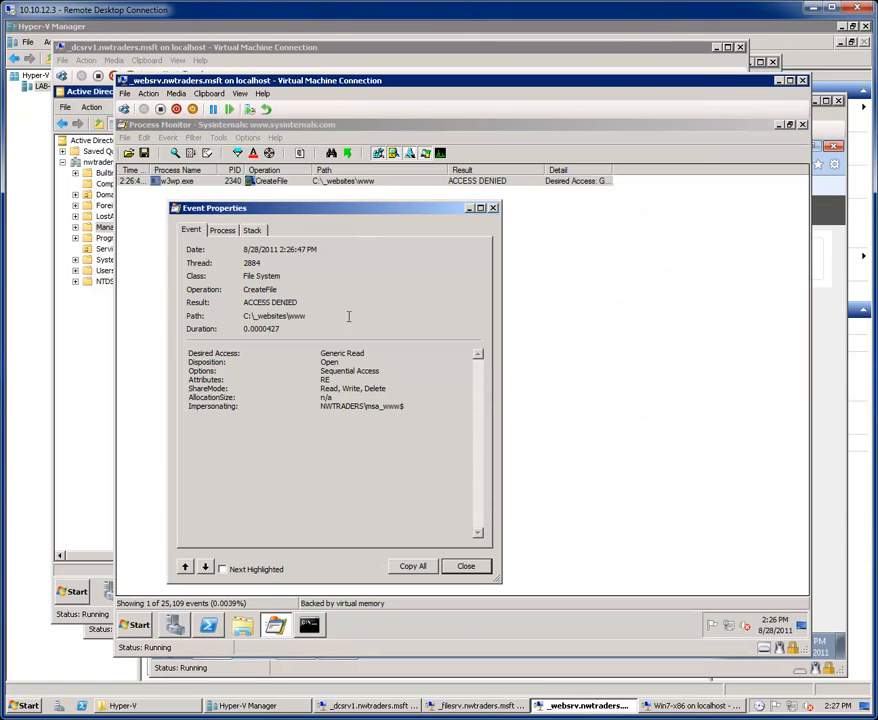
double_click(390, 405)
left_click_drag(414, 406, 207, 397)
left_click(222, 230)
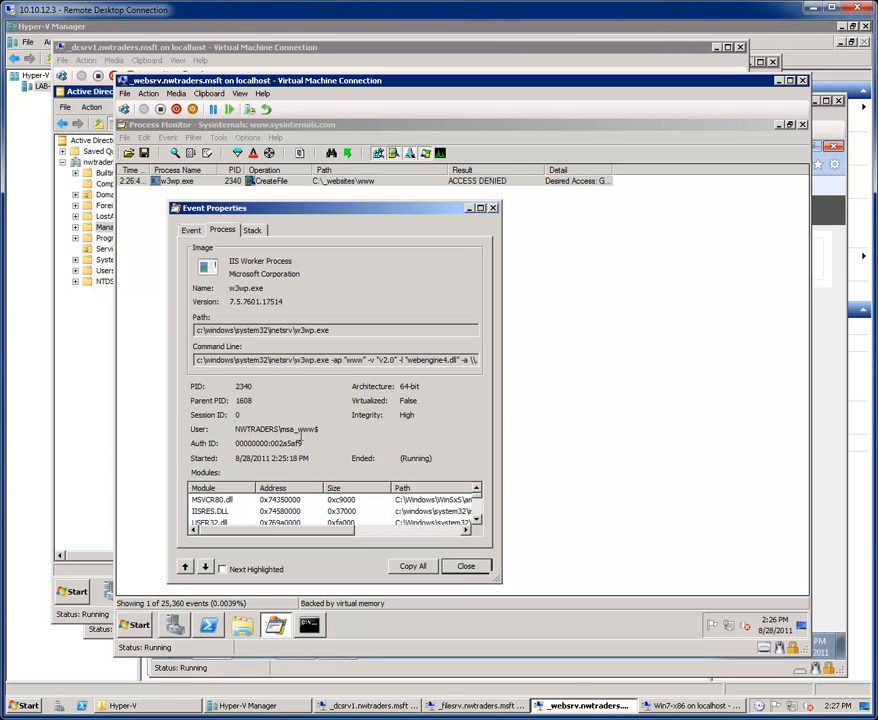
double_click(262, 434)
left_click(466, 566)
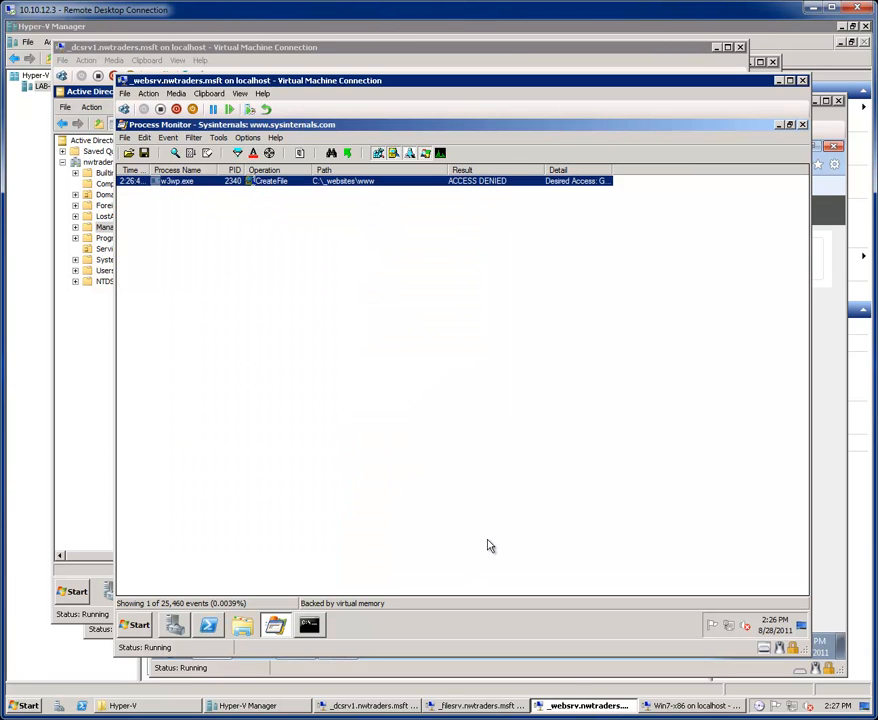
left_click(174, 152)
- Edit the security permissions of the www site's folder in Server Manager and look up the name msa to add it
left_click(176, 628)
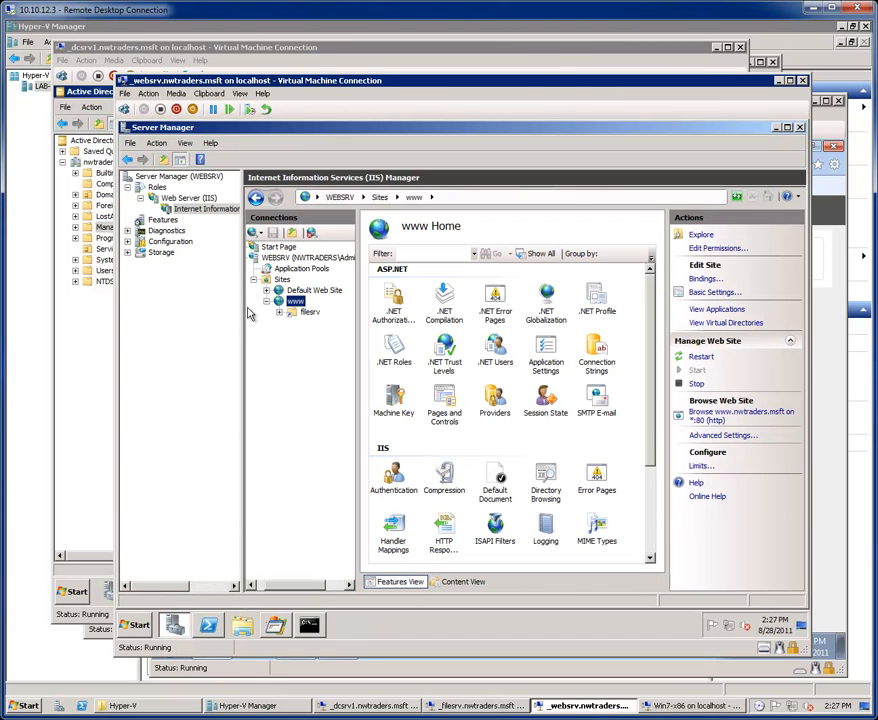
right_click(297, 303)
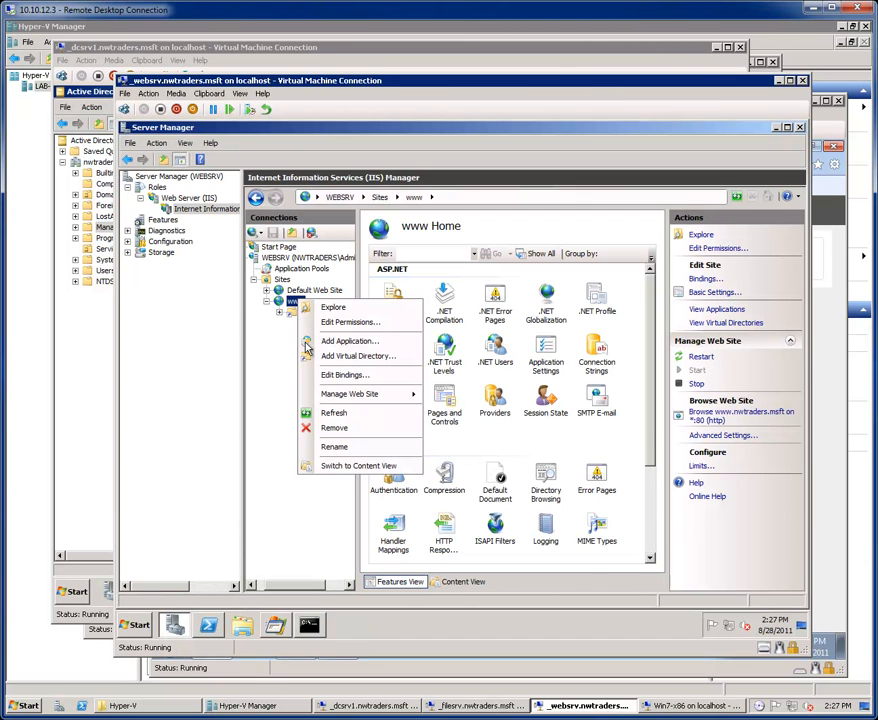
left_click(350, 321)
left_click(433, 312)
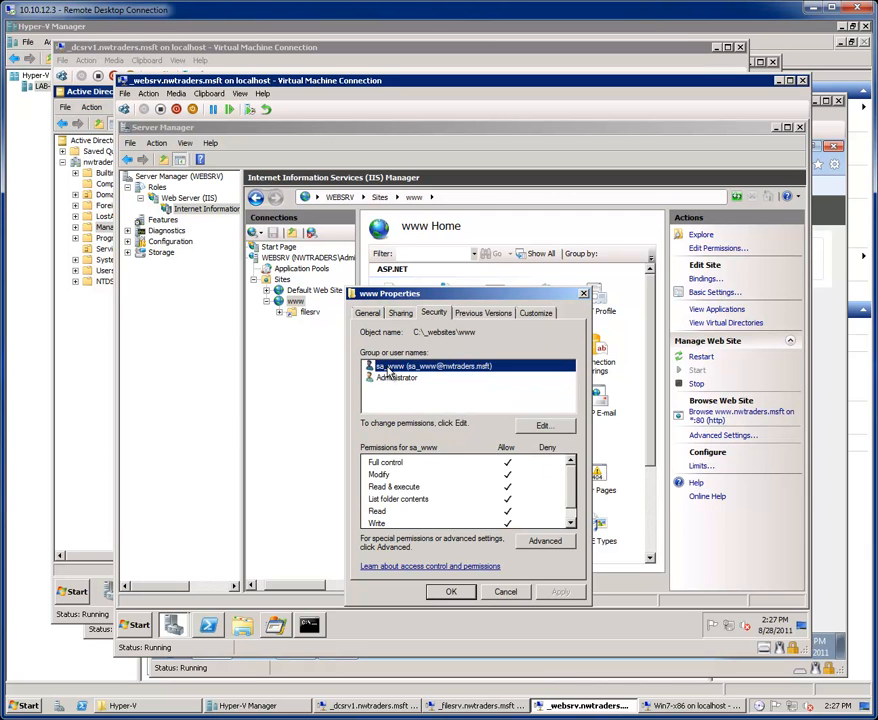
left_click(543, 427)
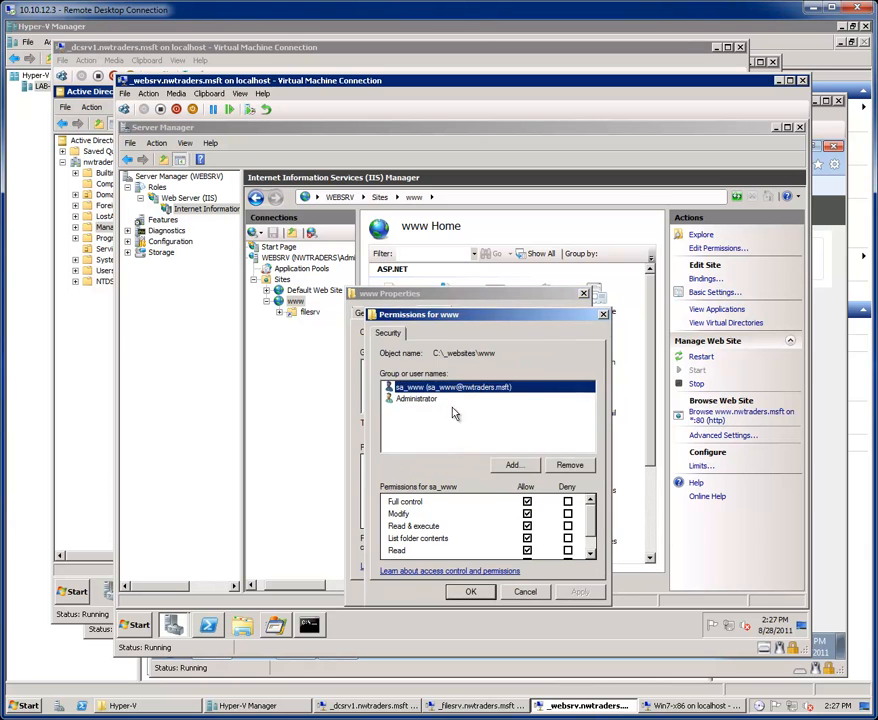
left_click(512, 468)
type("msa")
left_click(636, 428)
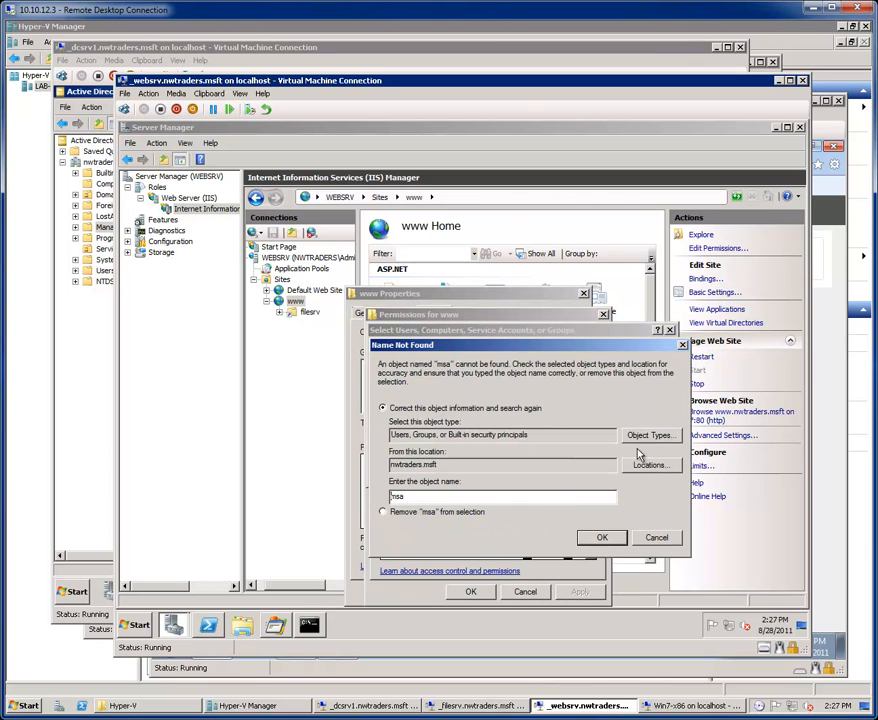
- Include Service Accounts in the searched object types and add msa_www to the folder's permission entries
double_click(399, 435)
double_click(427, 435)
left_click(467, 435)
left_click(647, 435)
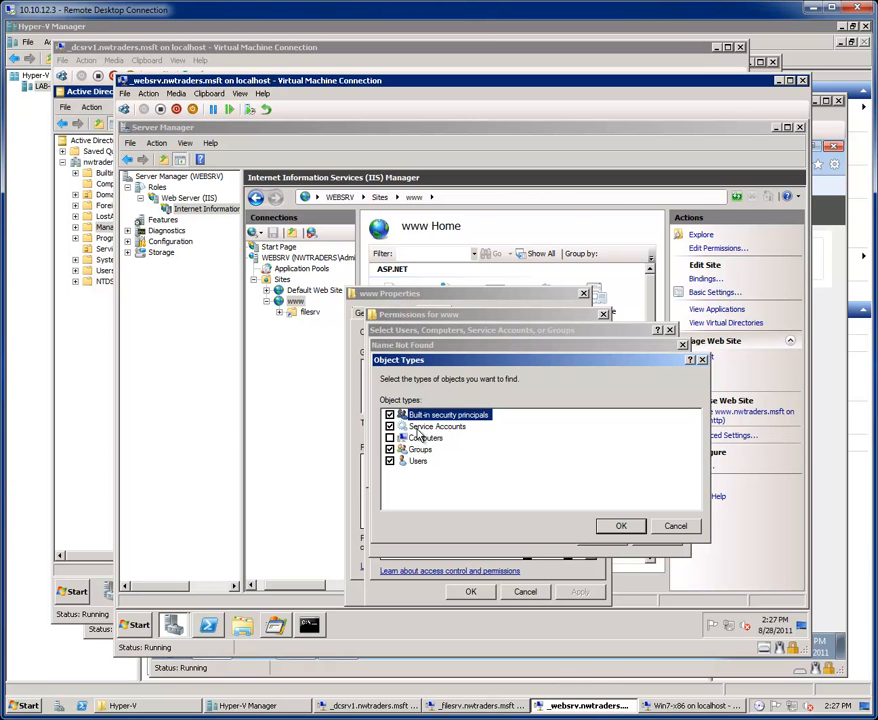
left_click(619, 525)
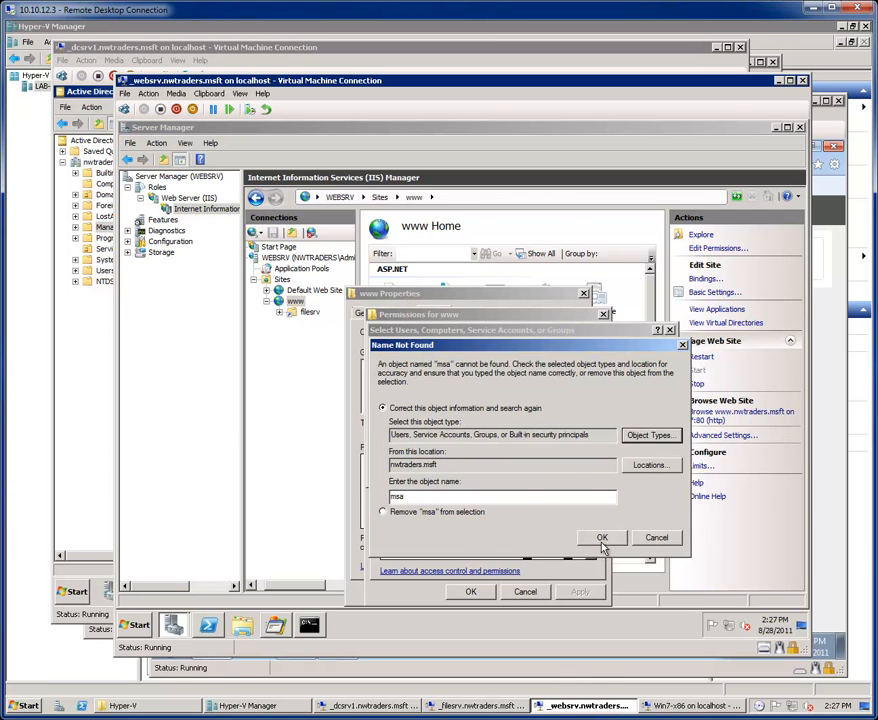
left_click(601, 538)
double_click(396, 440)
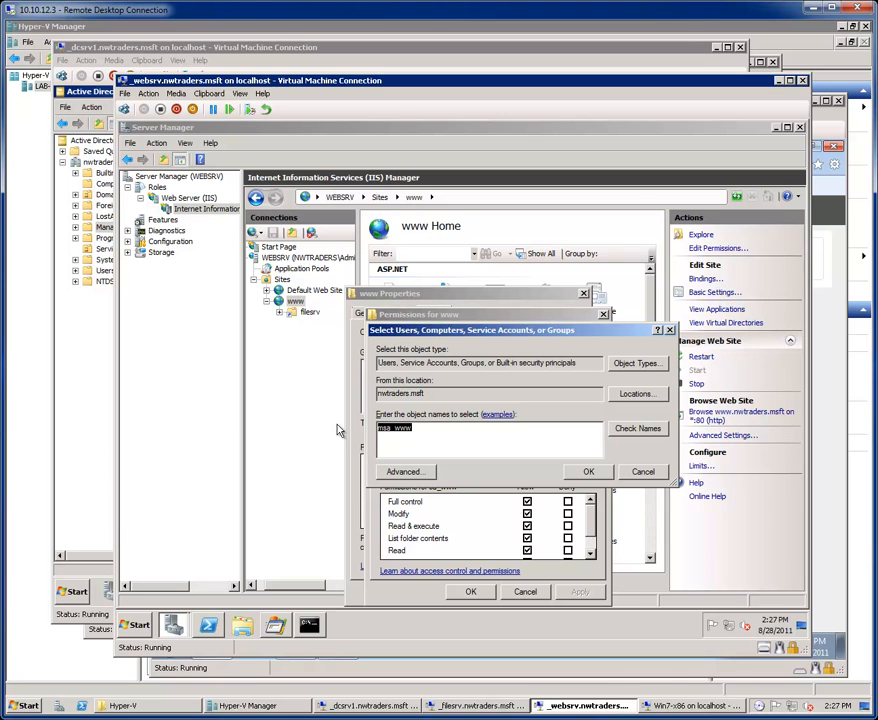
left_click(587, 471)
- Allow msa_www Full control on the www folder and apply the permissions
left_click(527, 502)
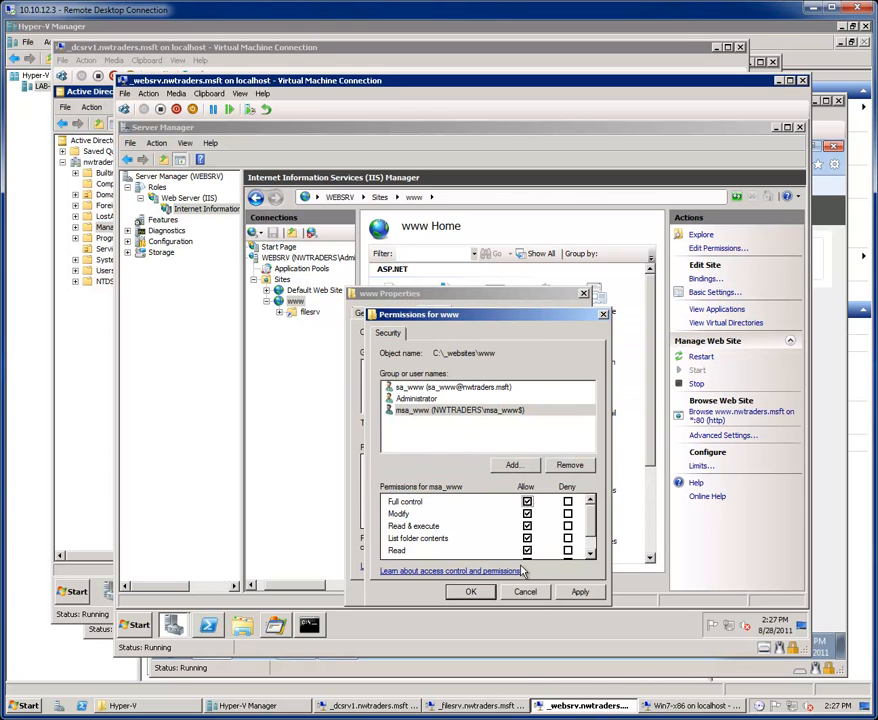
left_click(581, 593)
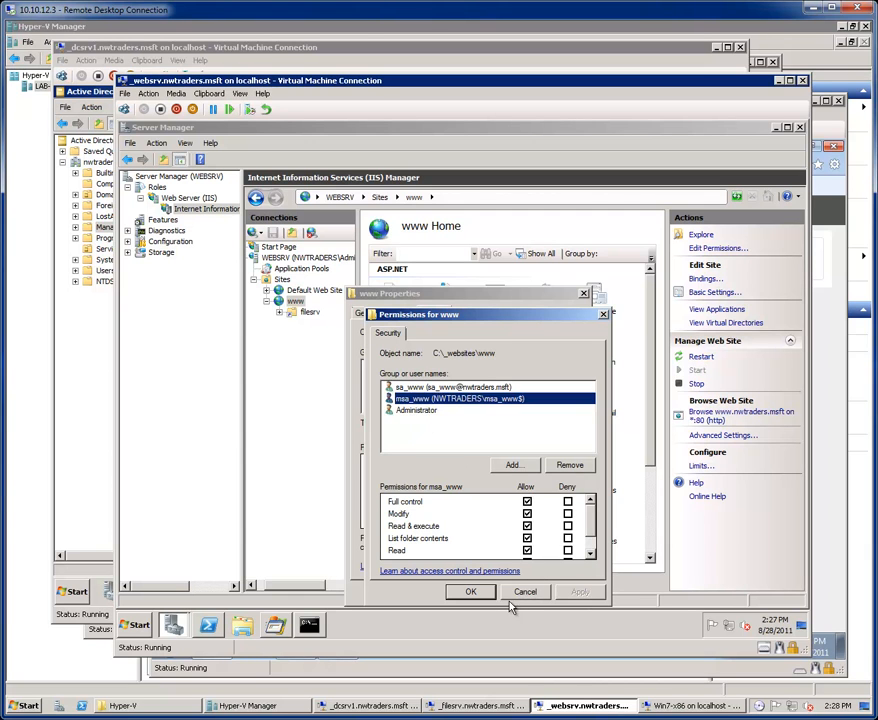
left_click(473, 593)
left_click(456, 594)
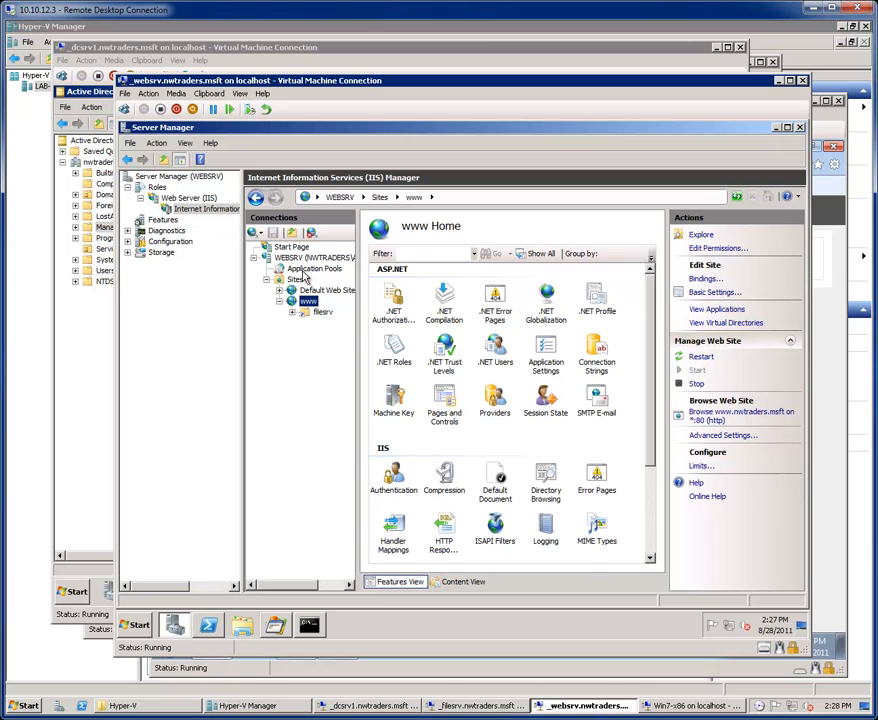
- Switch to Win7-x86 and test access by reloading the www site and loading the bookmarked www_nwtraders_filesrv page
left_click(680, 706)
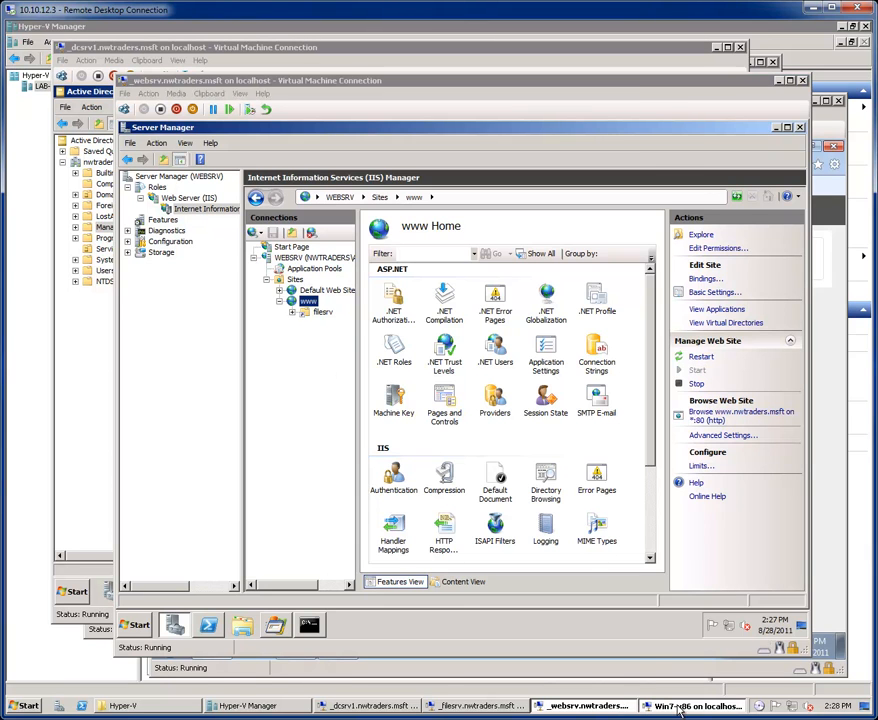
key("F5")
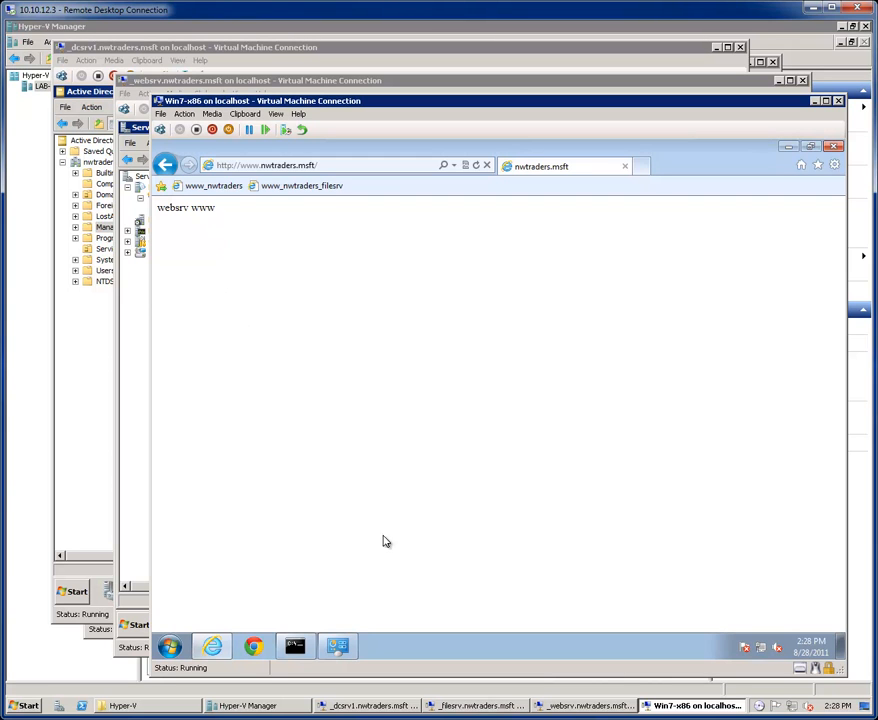
left_click(300, 186)
left_click(319, 170)
key("Return")
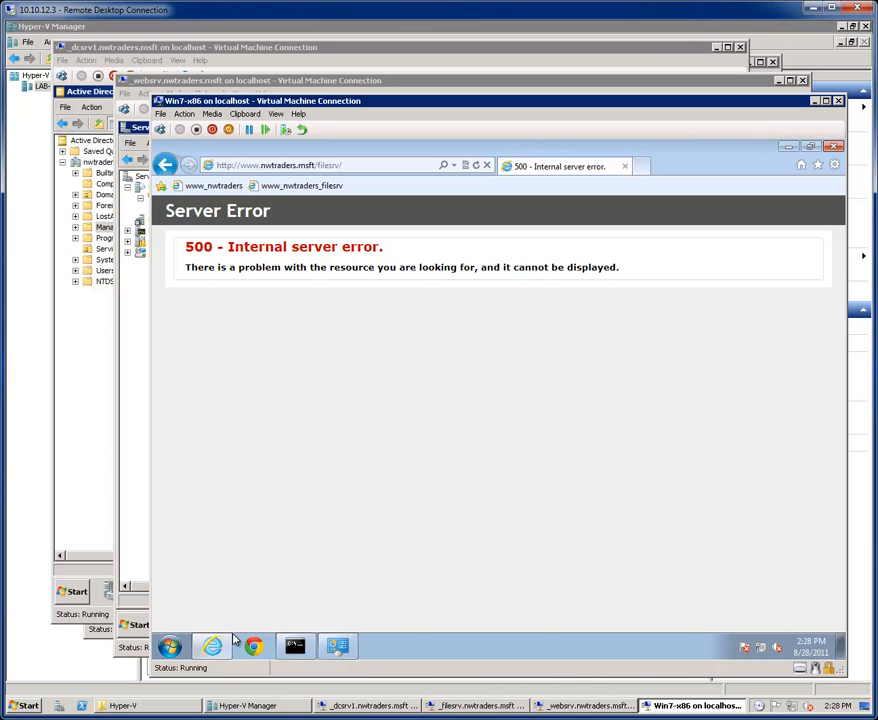
- Switch to the websrv machine and open the security permissions of the www site's filesrv virtual directory for editing
left_click(568, 706)
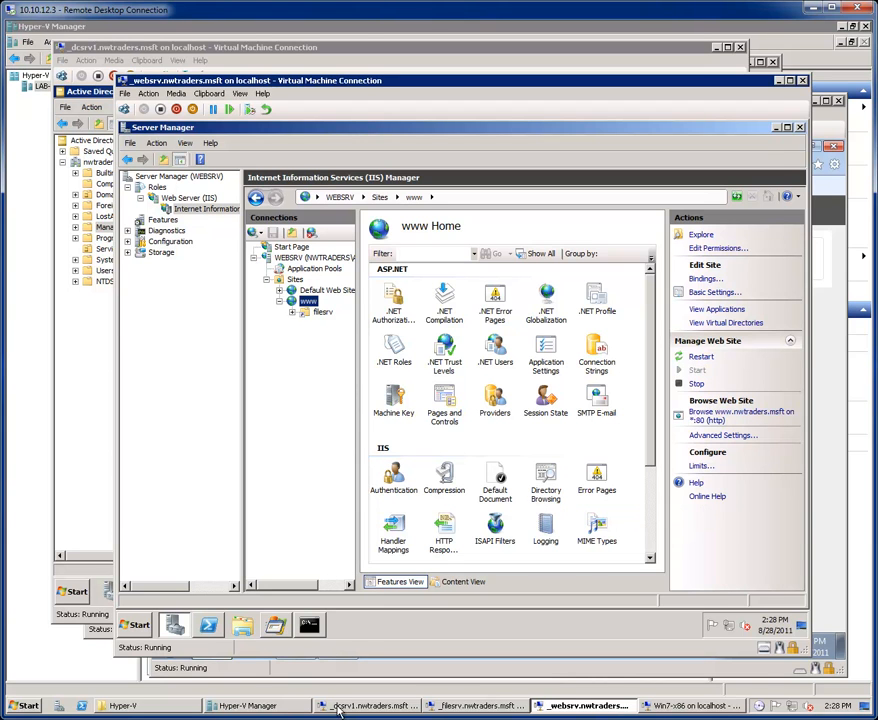
left_click(460, 707)
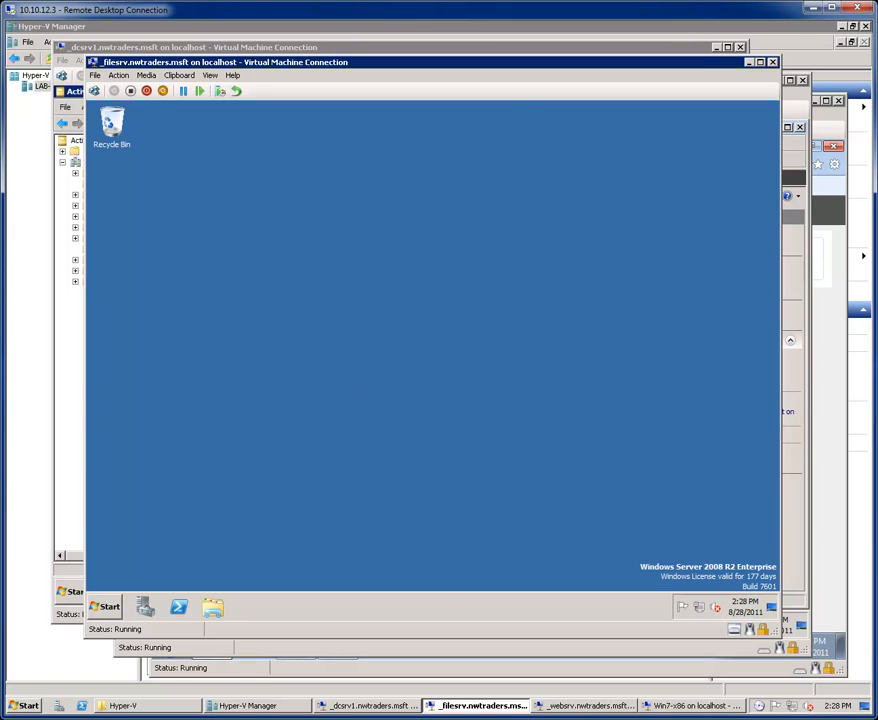
left_click(597, 707)
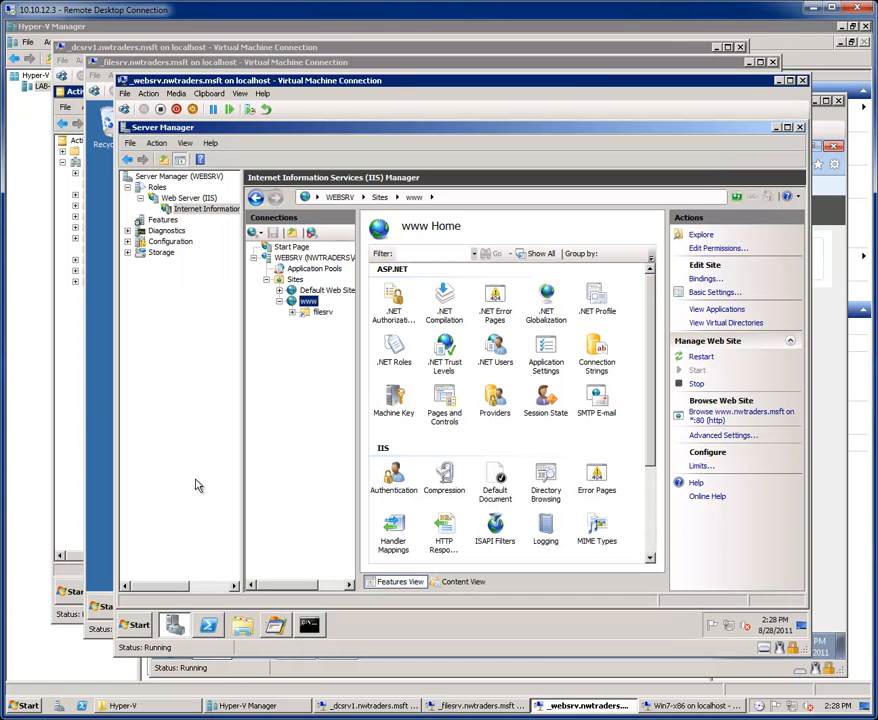
left_click(321, 312)
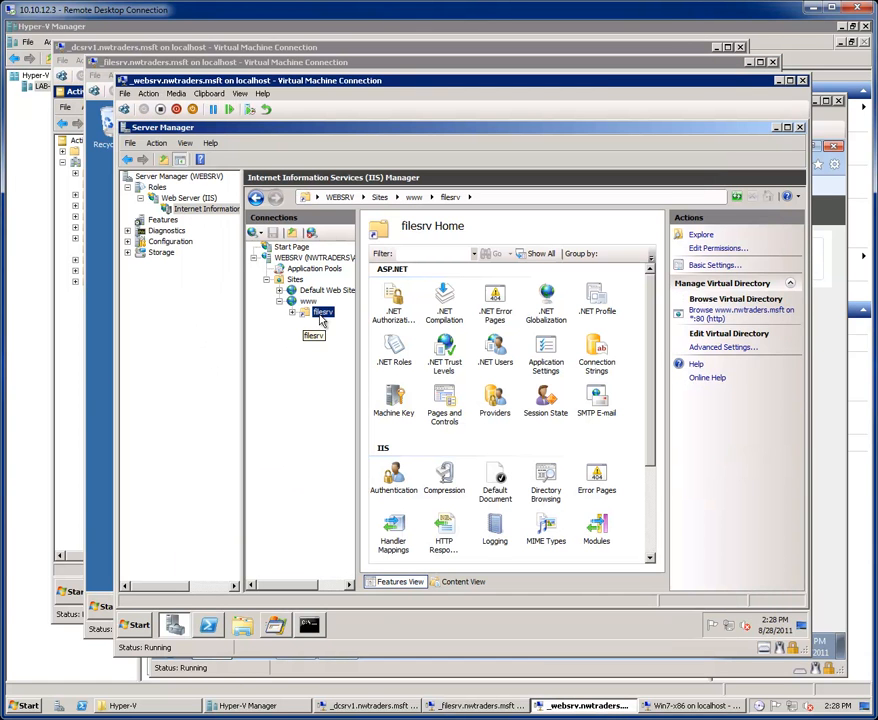
right_click(321, 314)
left_click(345, 337)
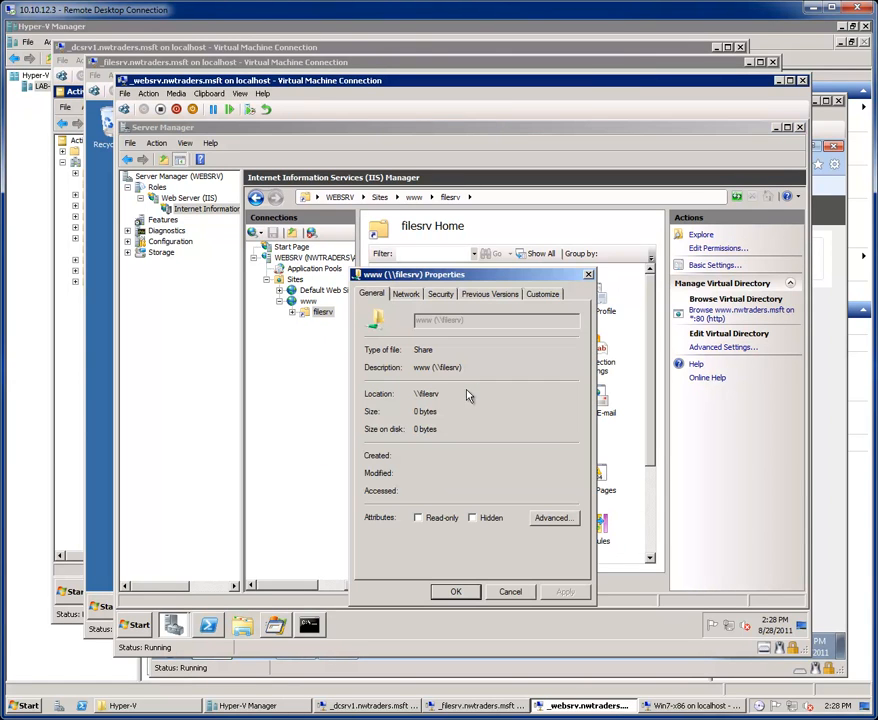
left_click(440, 294)
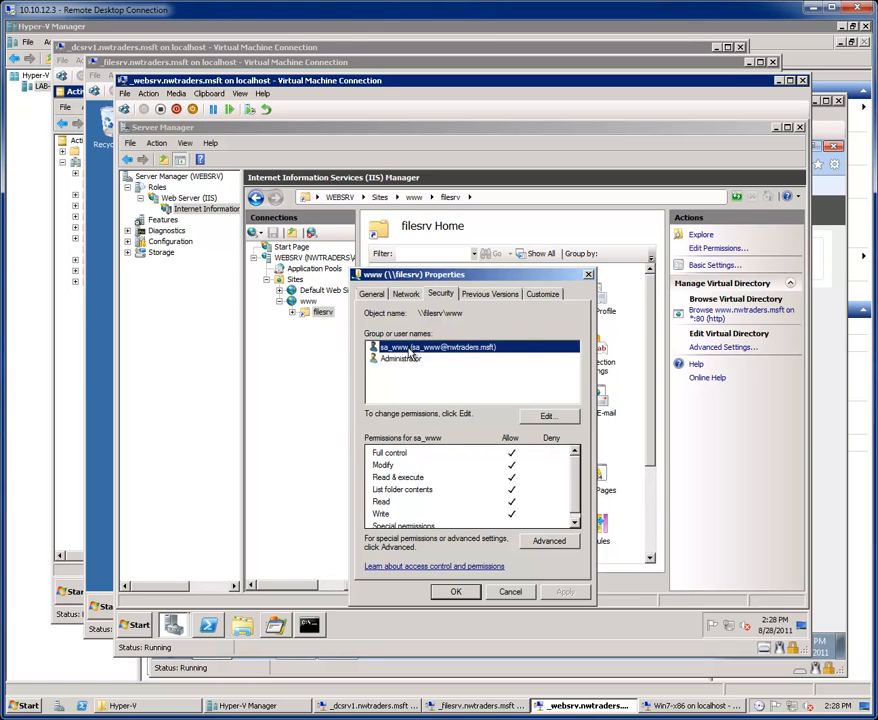
left_click(543, 418)
- Include Service Accounts in the searched object types and add msa_www to the \\filesrv\www permission entries with its default rights
left_click(514, 463)
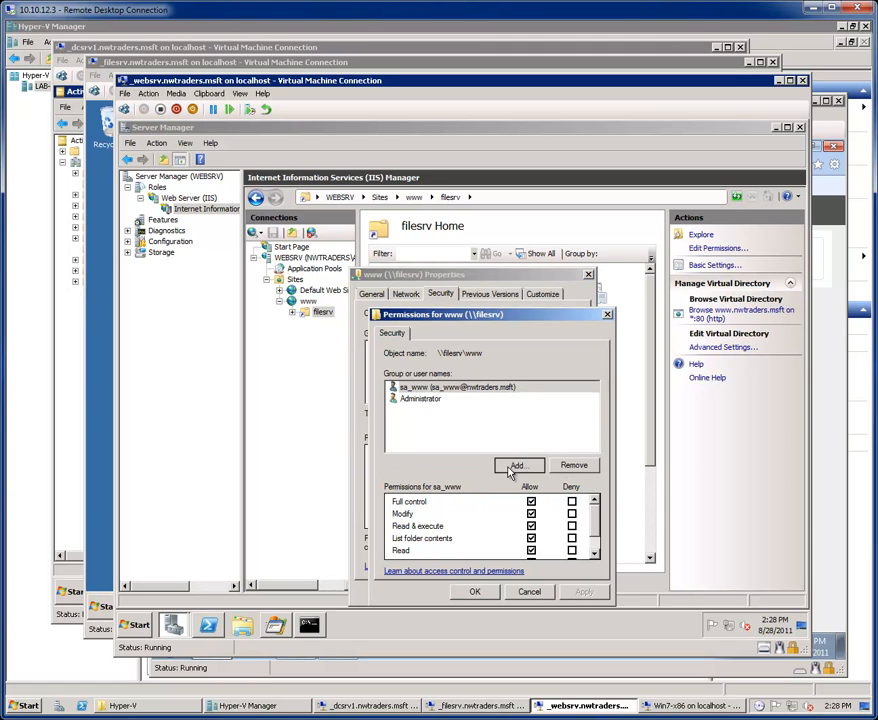
type("msa_")
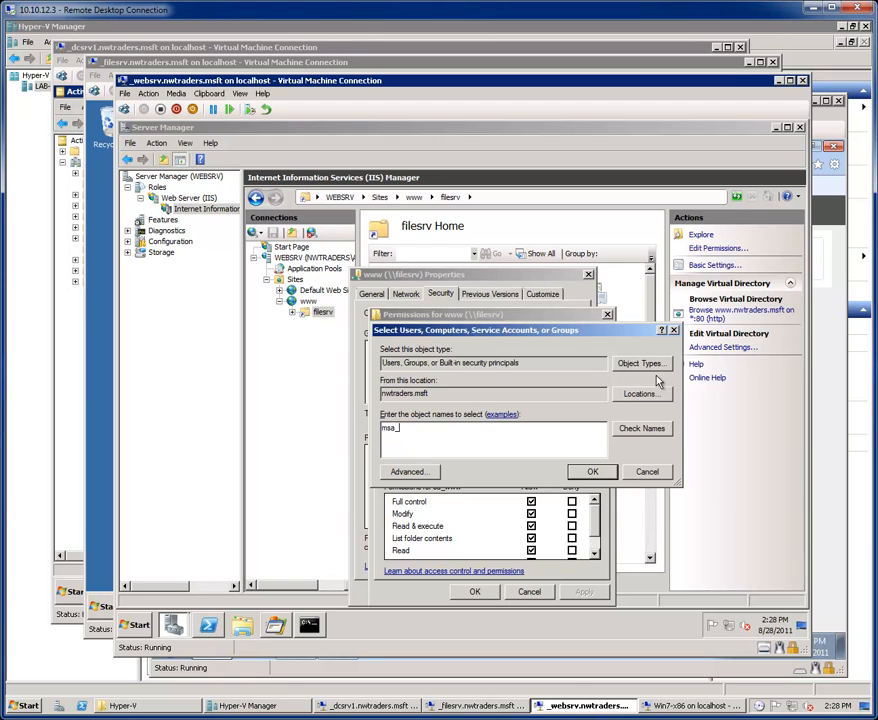
left_click(648, 364)
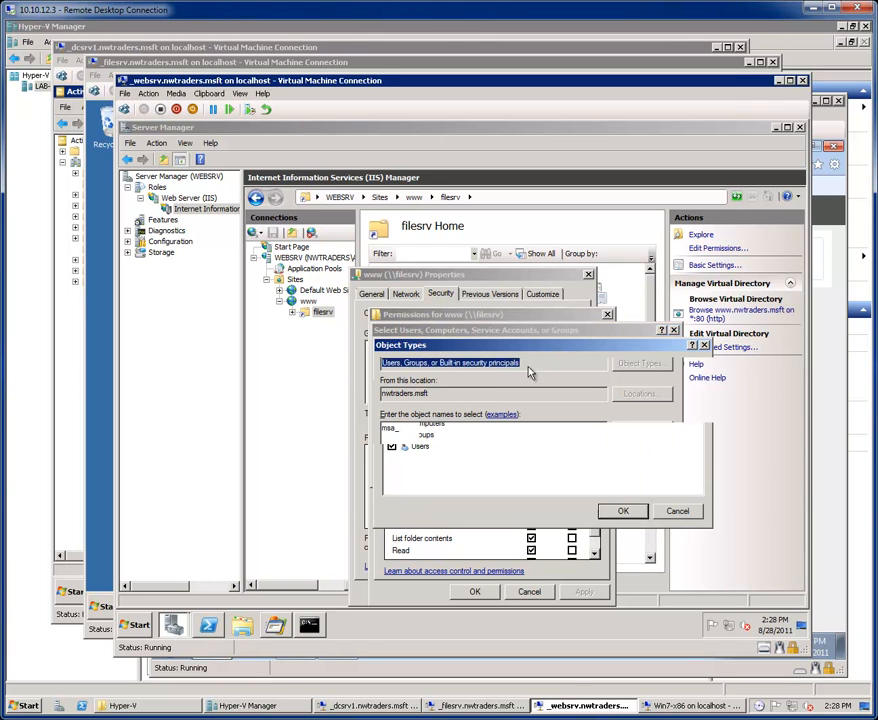
left_click(624, 512)
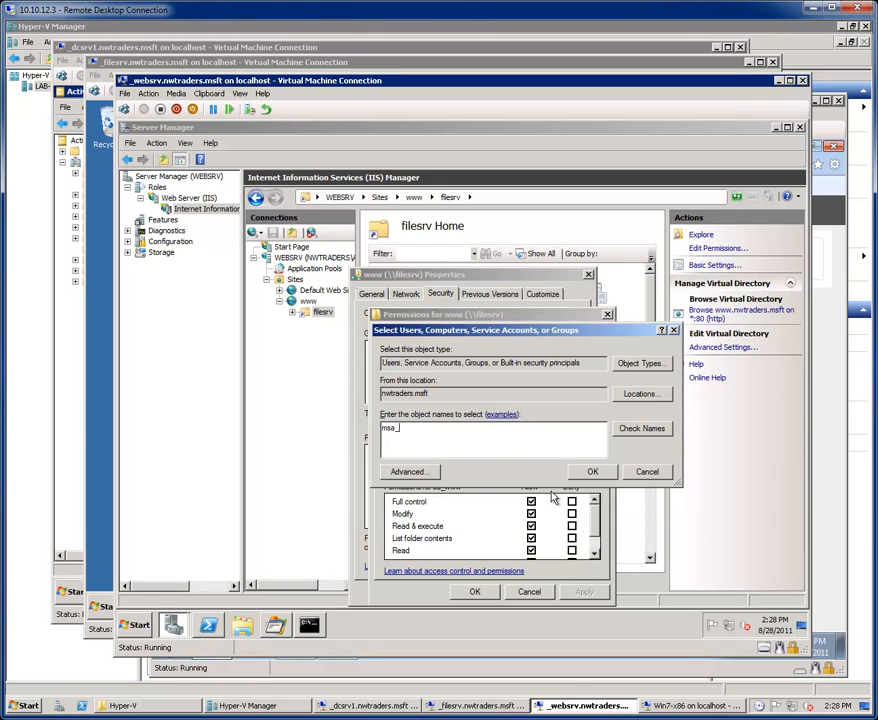
type("_www")
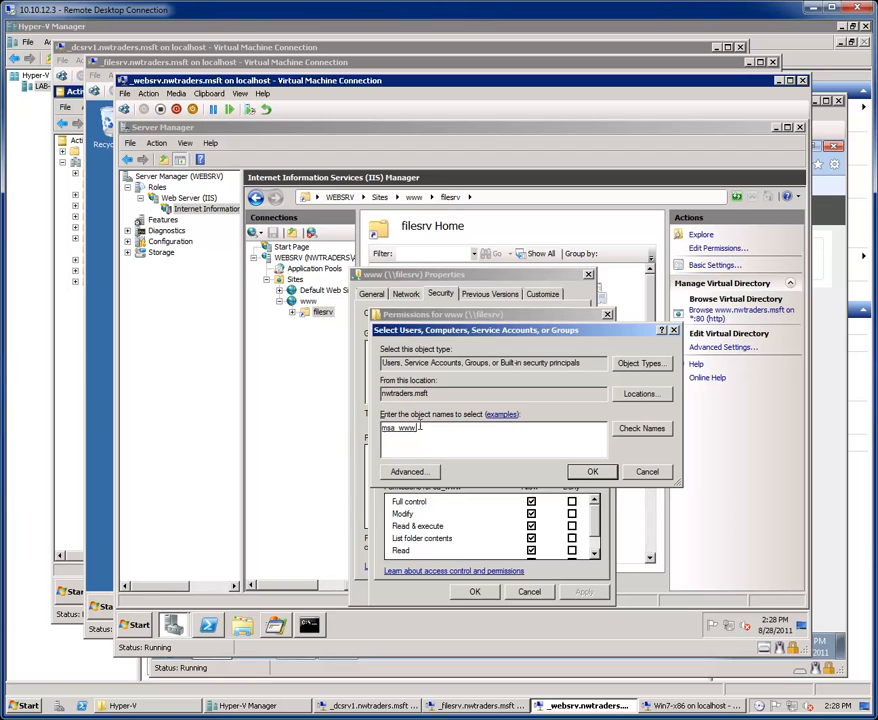
left_click(591, 471)
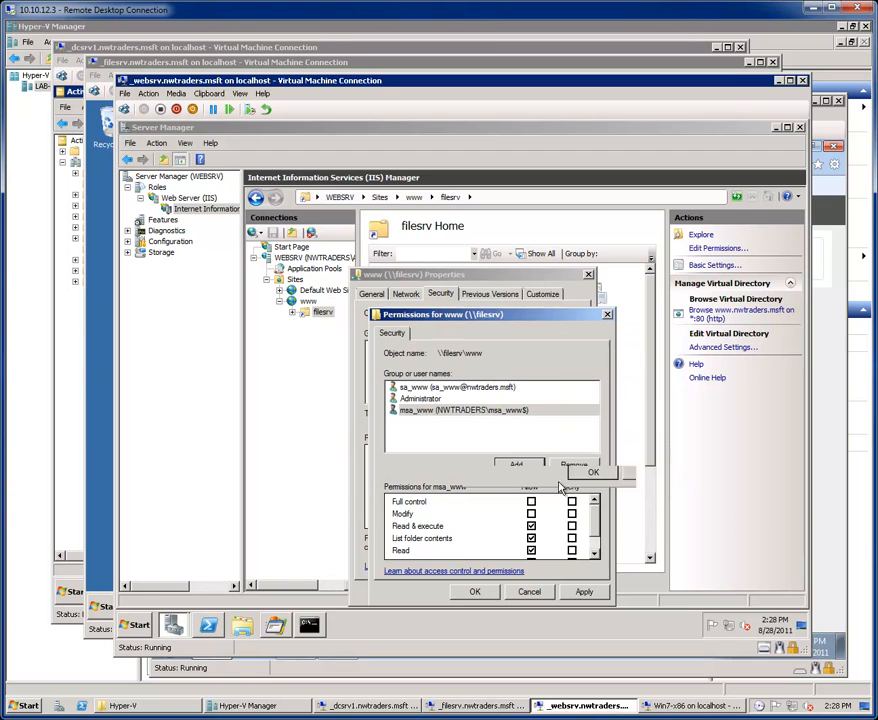
left_click(477, 591)
left_click(455, 588)
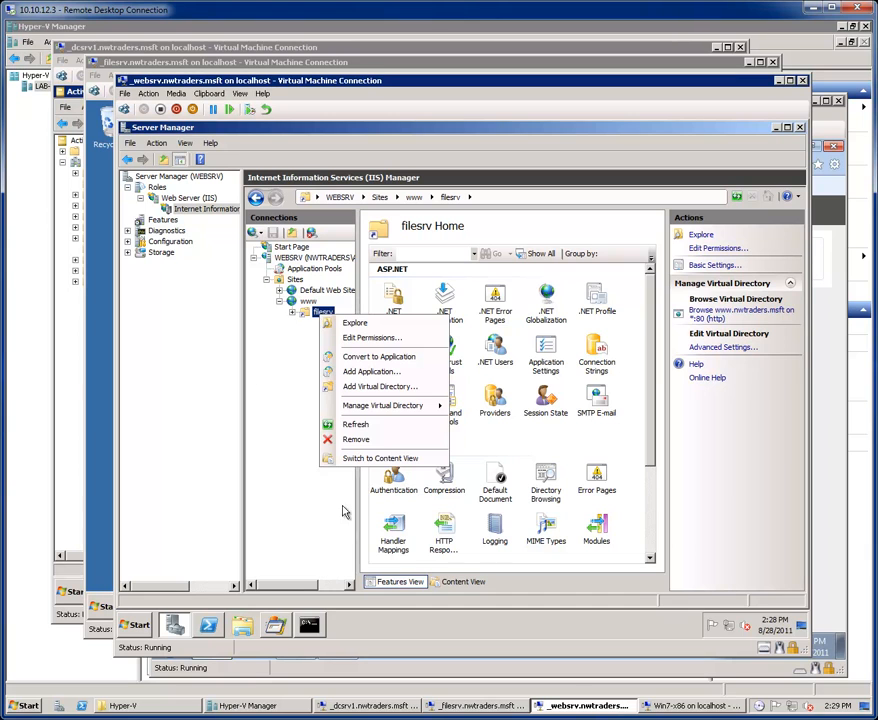
- Check the physical path in the filesrv virtual directory's advanced settings
left_click(736, 352)
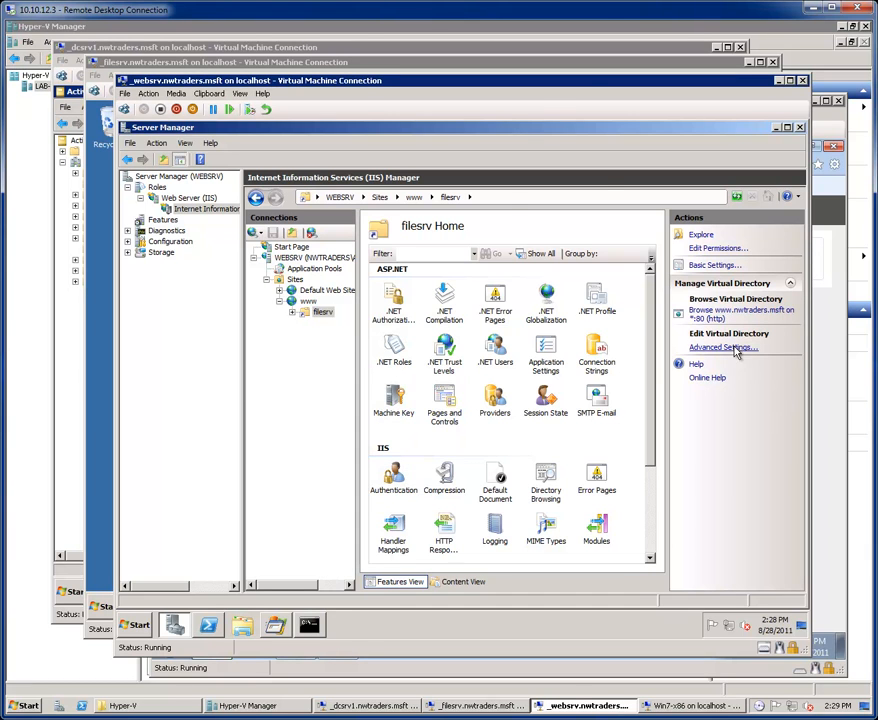
left_click(736, 352)
left_click(445, 222)
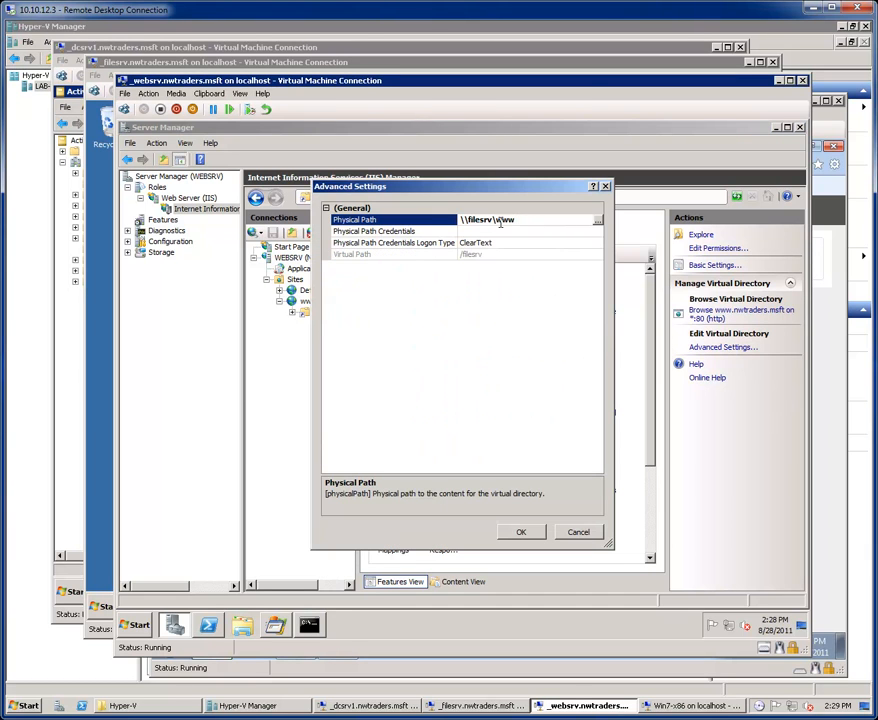
left_click(572, 532)
- Switch to the filesrv machine and list its shared folders with net share in a command prompt
left_click(673, 710)
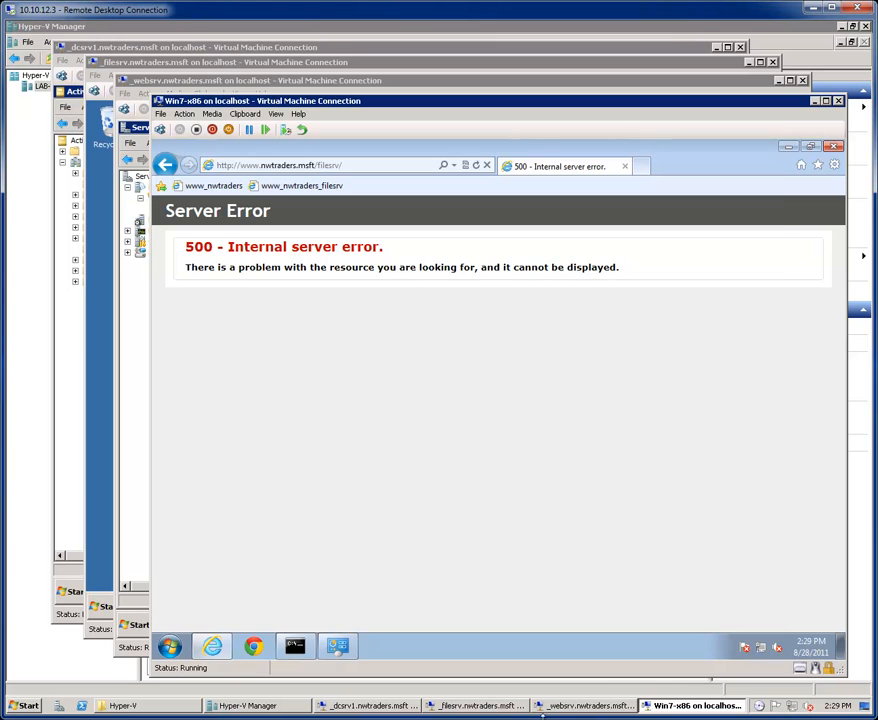
left_click(480, 706)
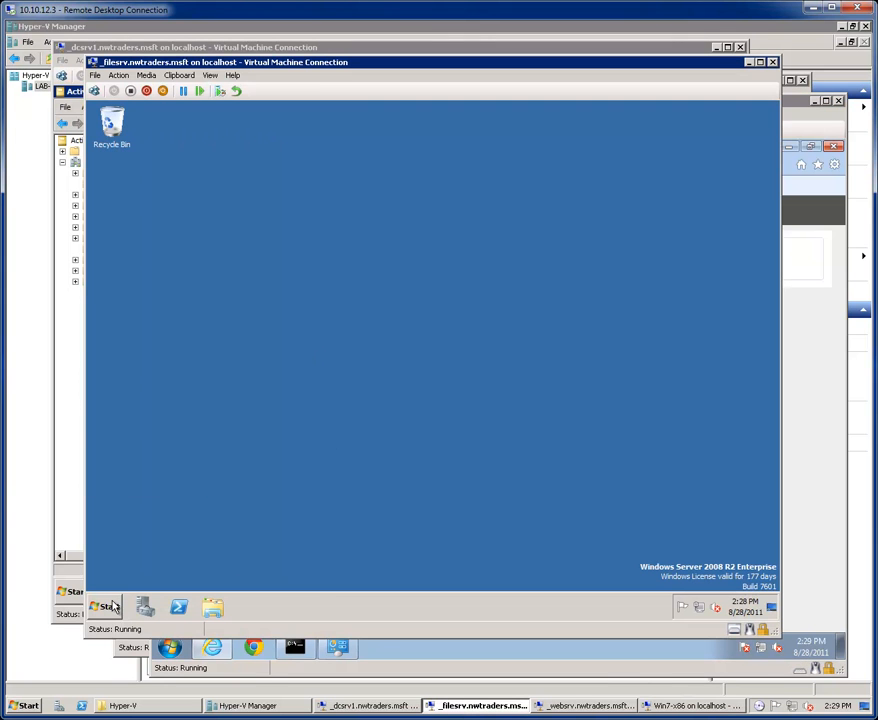
left_click(112, 607)
left_click(147, 294)
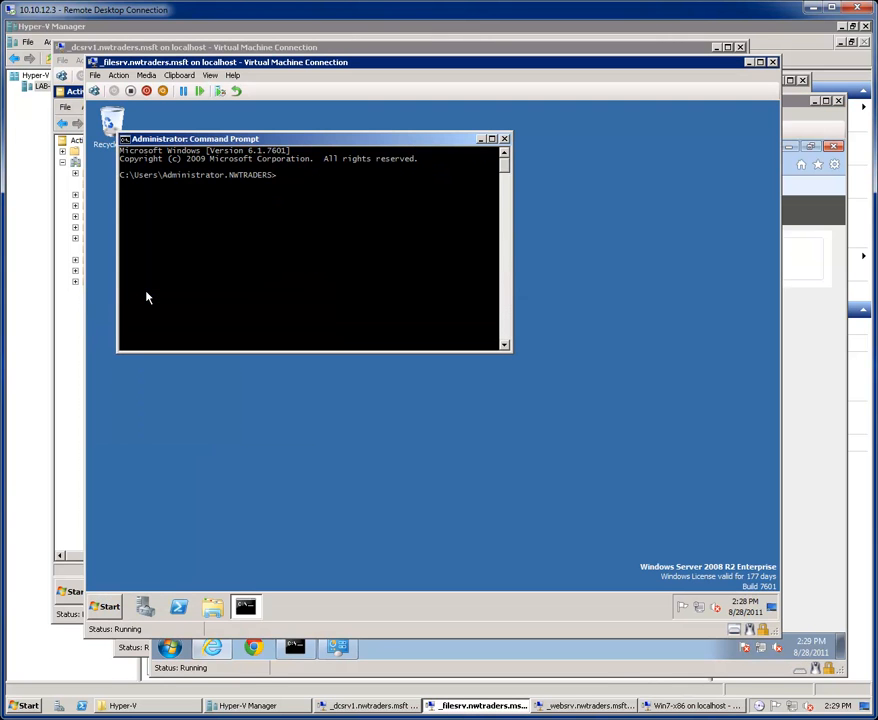
type("net share")
key("Return")
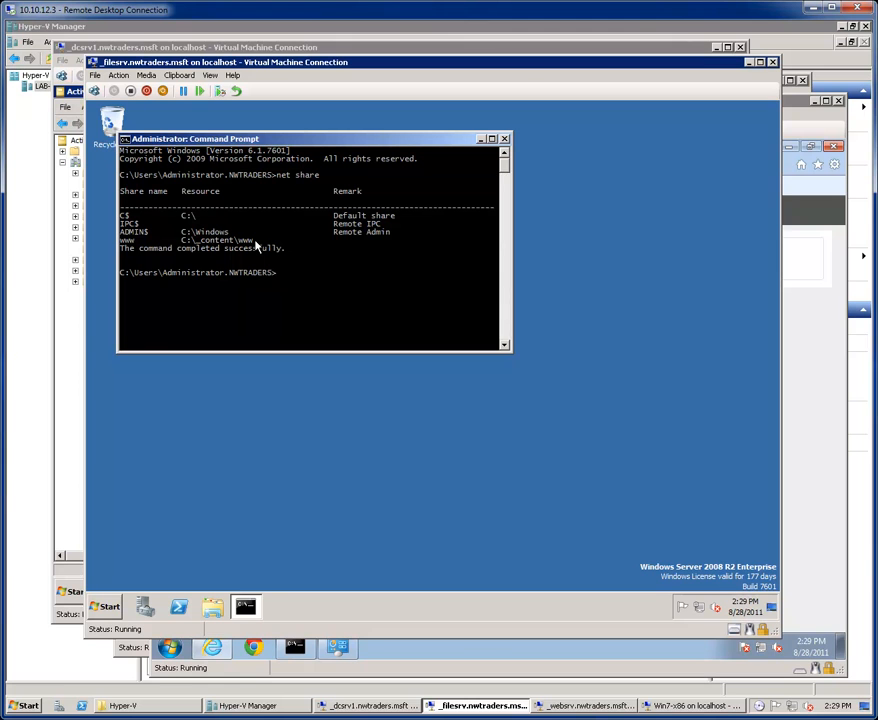
- Browse to C:\_content on the file server and open the www folder's properties
left_click(106, 606)
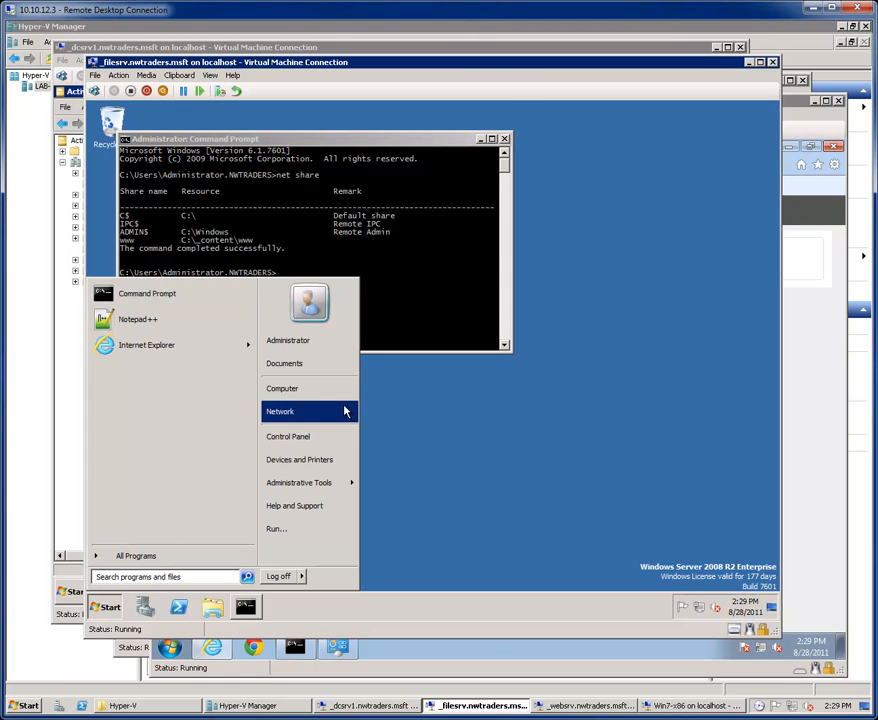
left_click(319, 390)
double_click(340, 245)
double_click(314, 238)
left_click(313, 242)
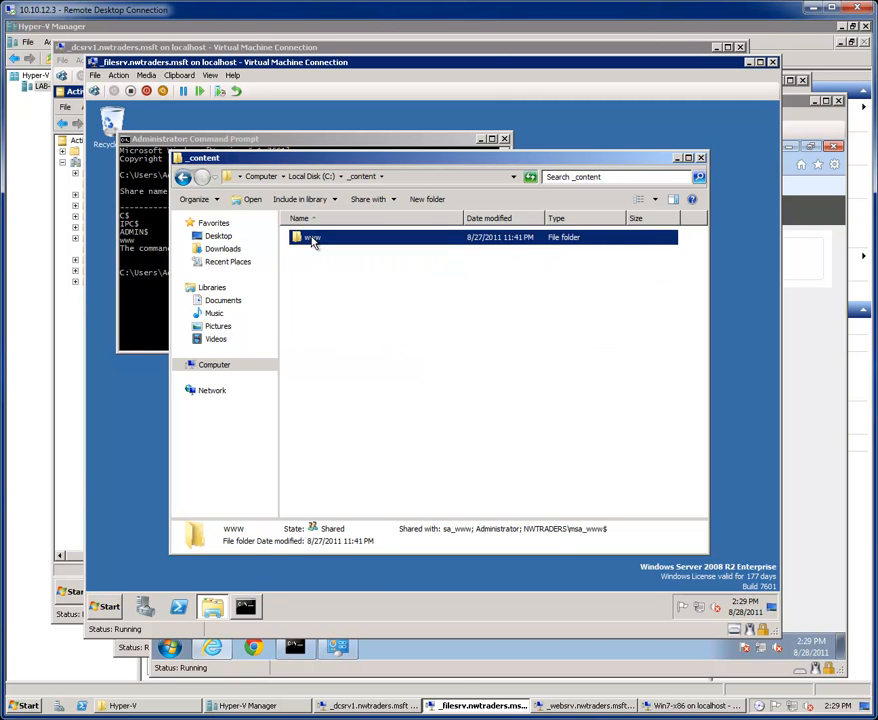
right_click(313, 242)
left_click(341, 401)
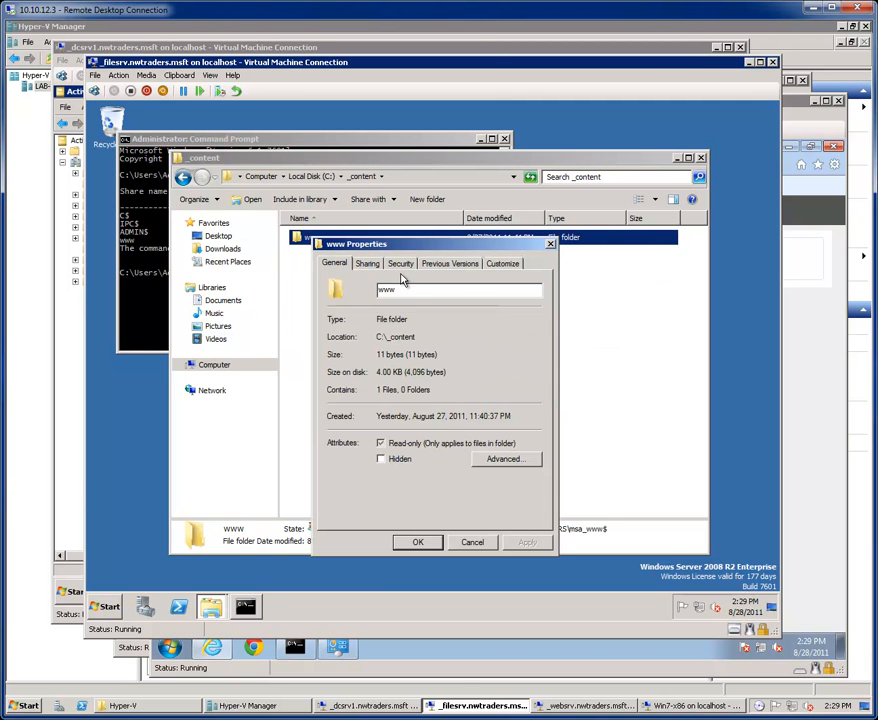
- Open the www folder's advanced share permissions and check the rights of the Administrator and sa_www entries
left_click(367, 263)
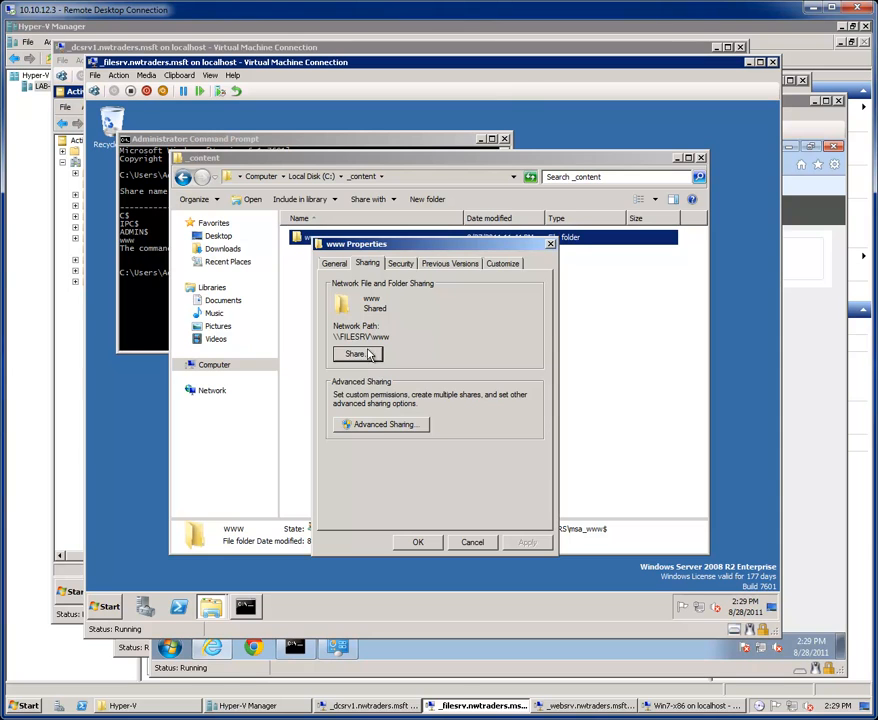
left_click(376, 424)
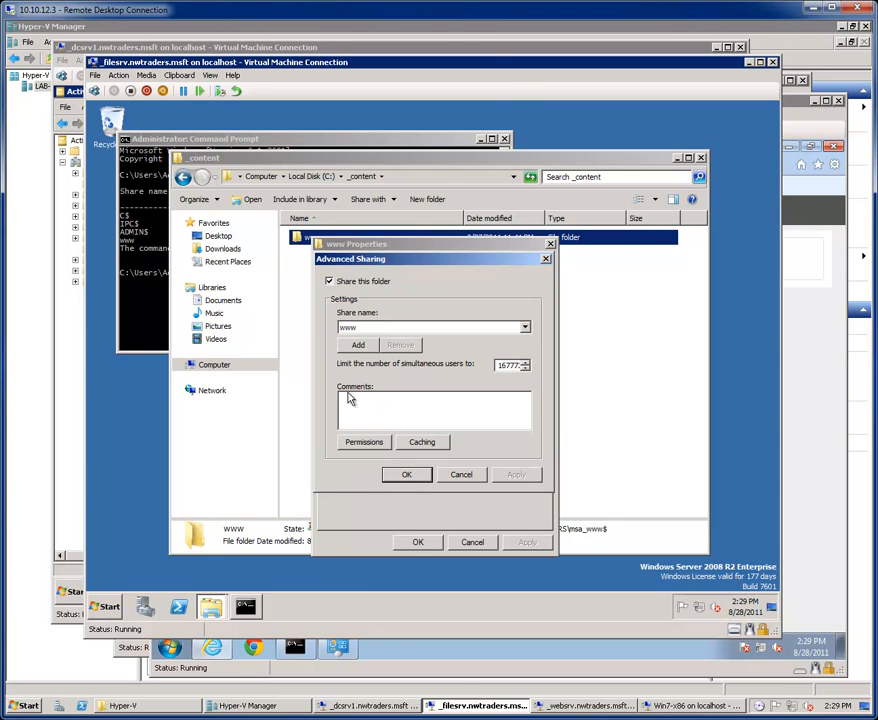
left_click(364, 442)
left_click(360, 332)
left_click(366, 320)
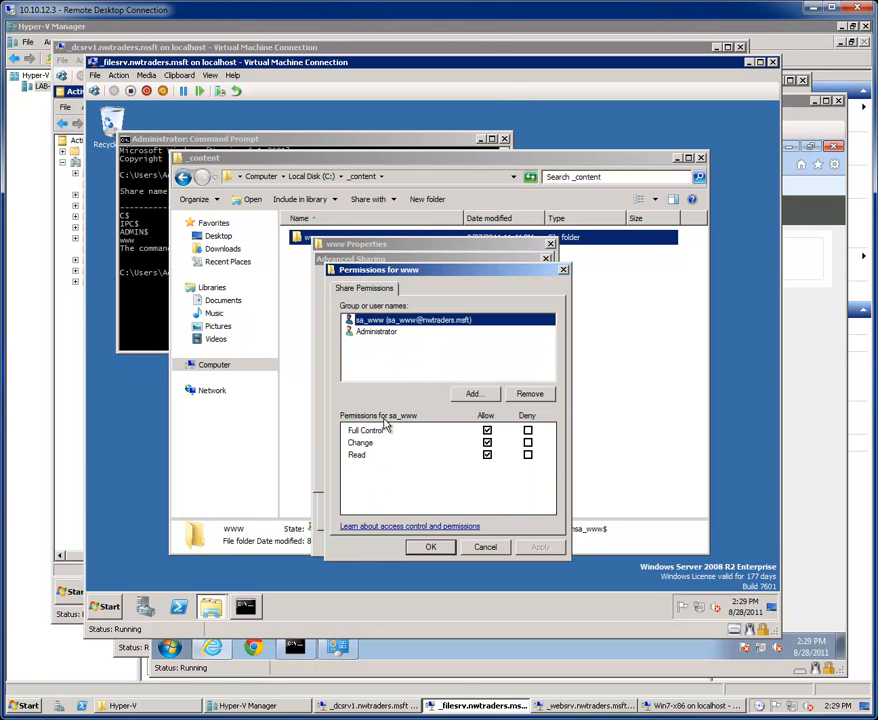
- Look up msa with Service Accounts included in the object types and add msa_www to the www share permissions
left_click(472, 393)
type("msa")
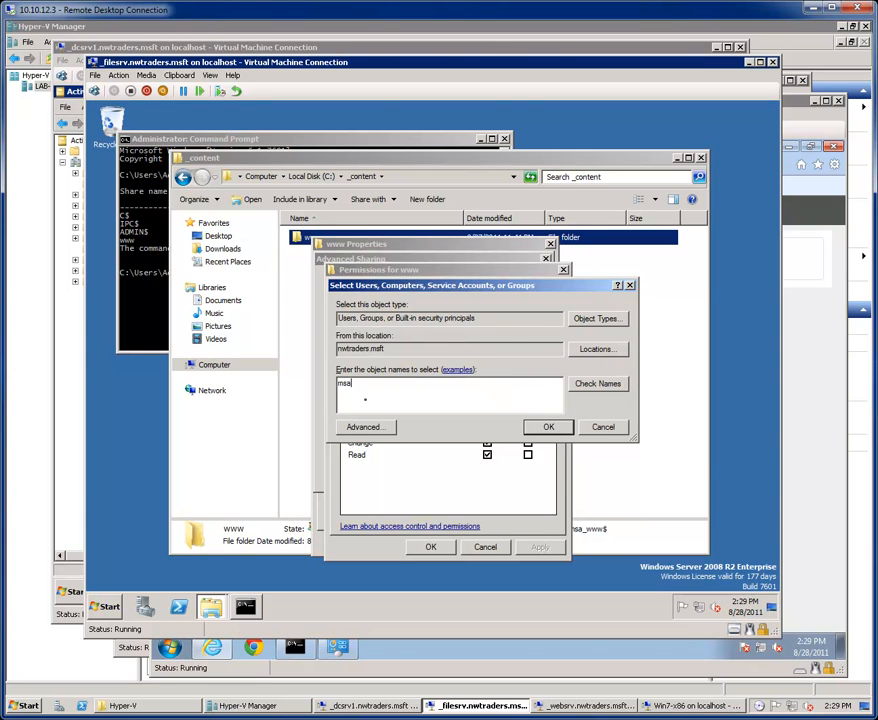
left_click(597, 318)
left_click(347, 366)
left_click(579, 466)
left_click(577, 388)
left_click(548, 427)
- Allow msa_www Full Control and Change on the www share and apply the sharing settings
left_click(487, 442)
left_click(487, 430)
left_click(538, 547)
left_click(432, 548)
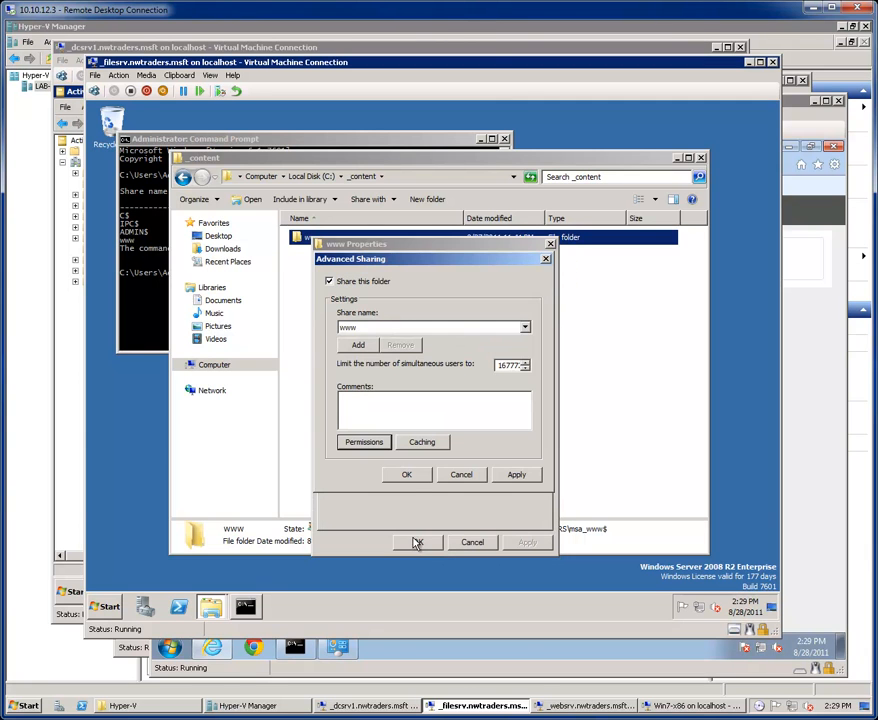
left_click(415, 476)
left_click(417, 543)
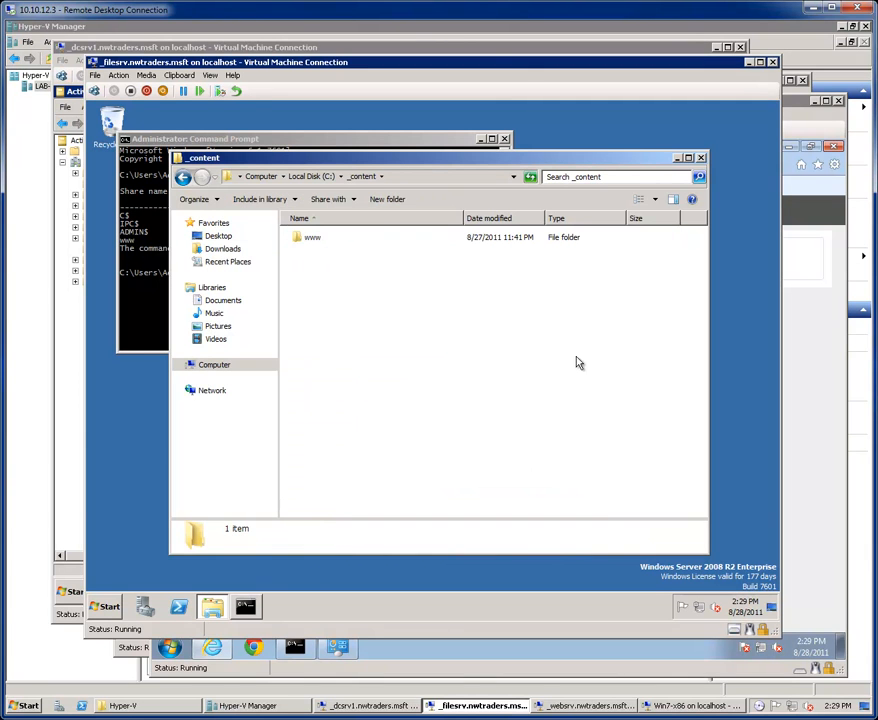
- Switch to Win7-x86 and reload the filesrv page to test access
left_click(697, 706)
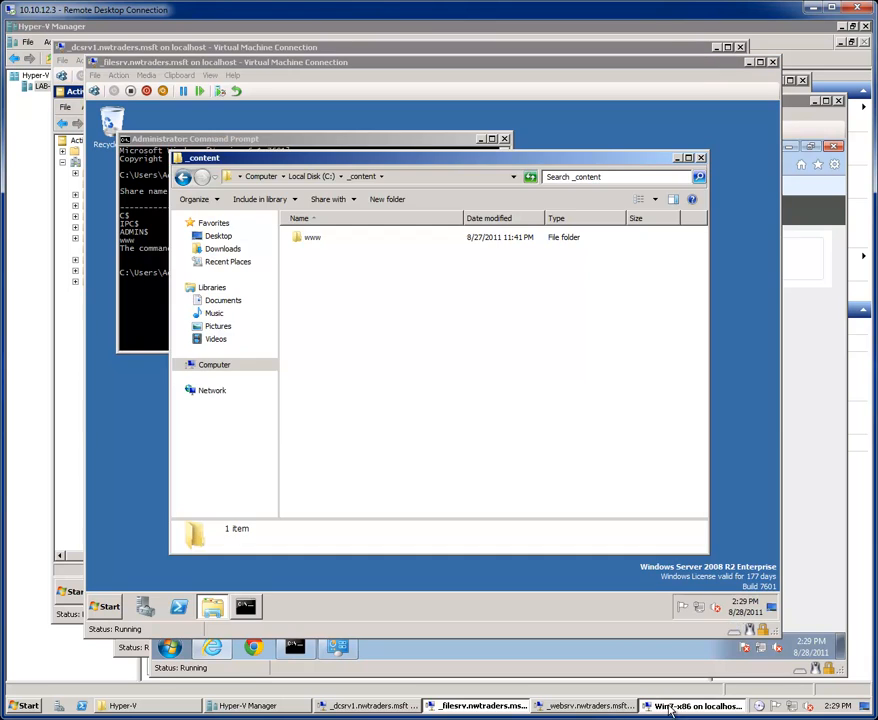
key("F5")
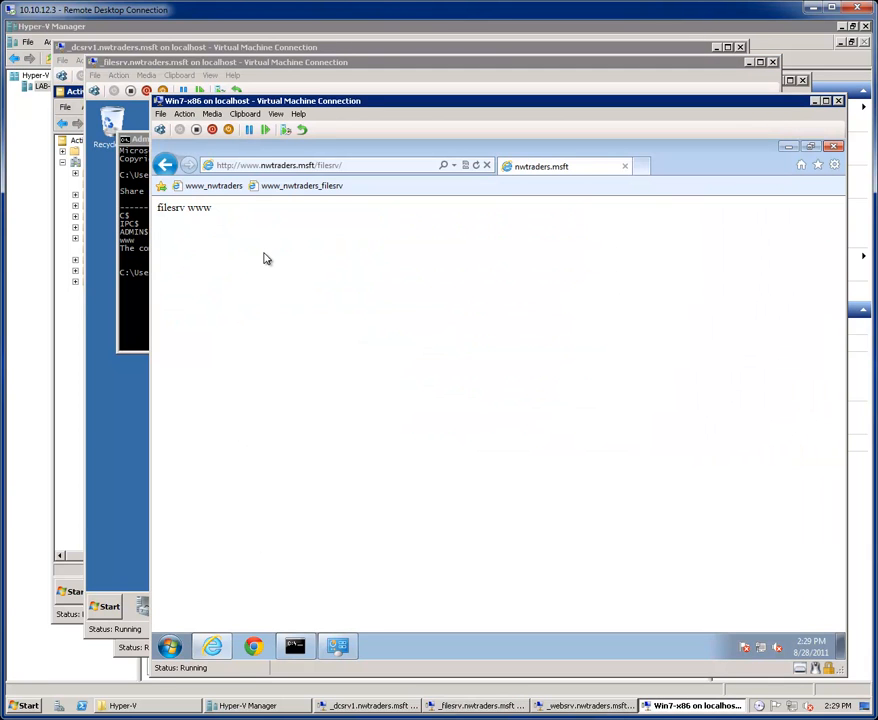
- Switch to the dcsrv1 browser, open the TechNet result Introducing Managed Service Accounts, and read its background and overview sections
left_click(348, 707)
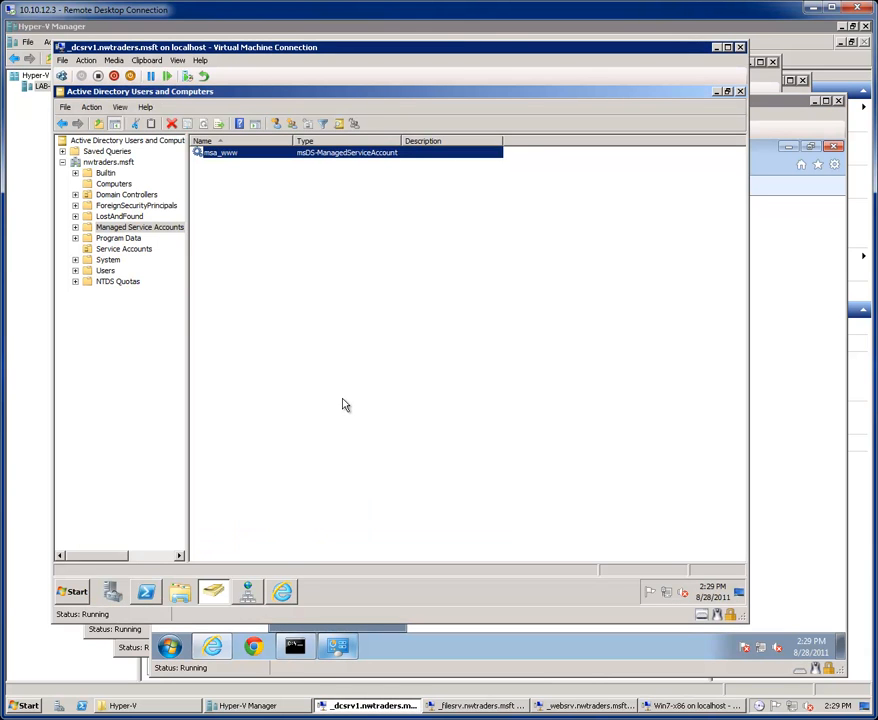
left_click(282, 592)
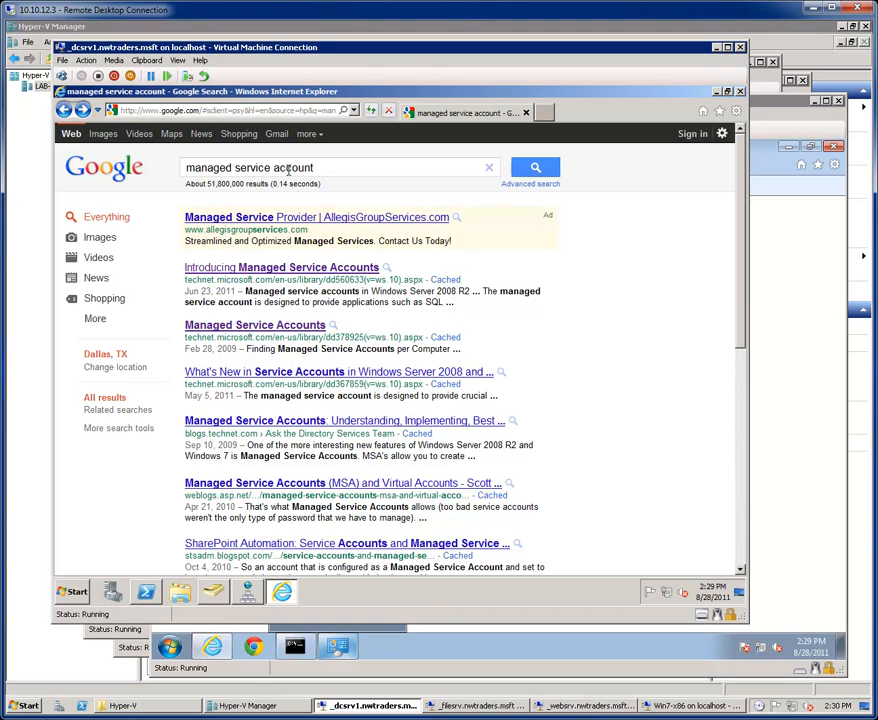
left_click_drag(324, 167, 80, 146)
left_click(189, 169)
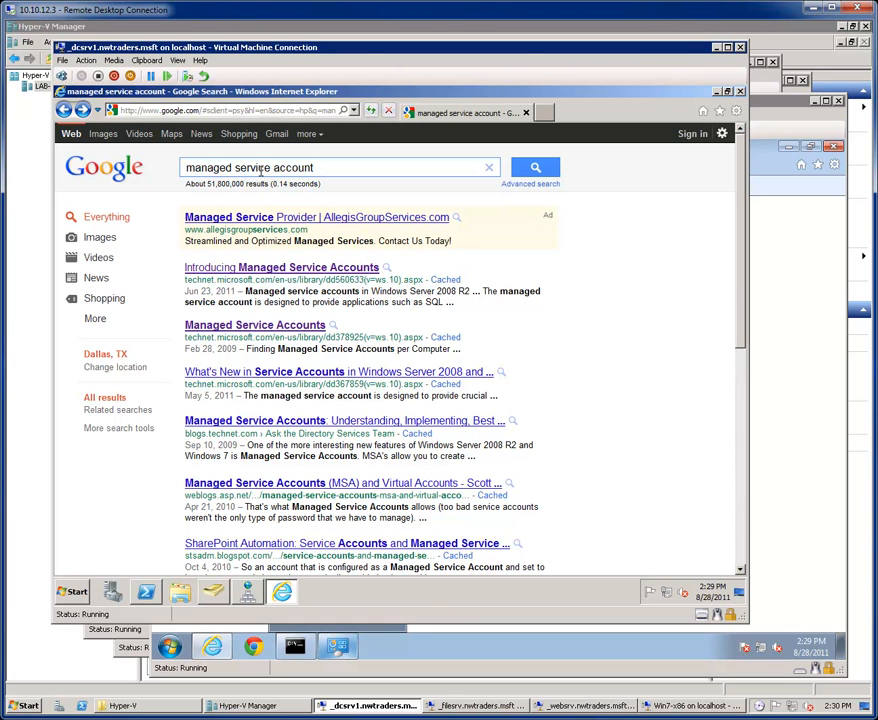
left_click(280, 268)
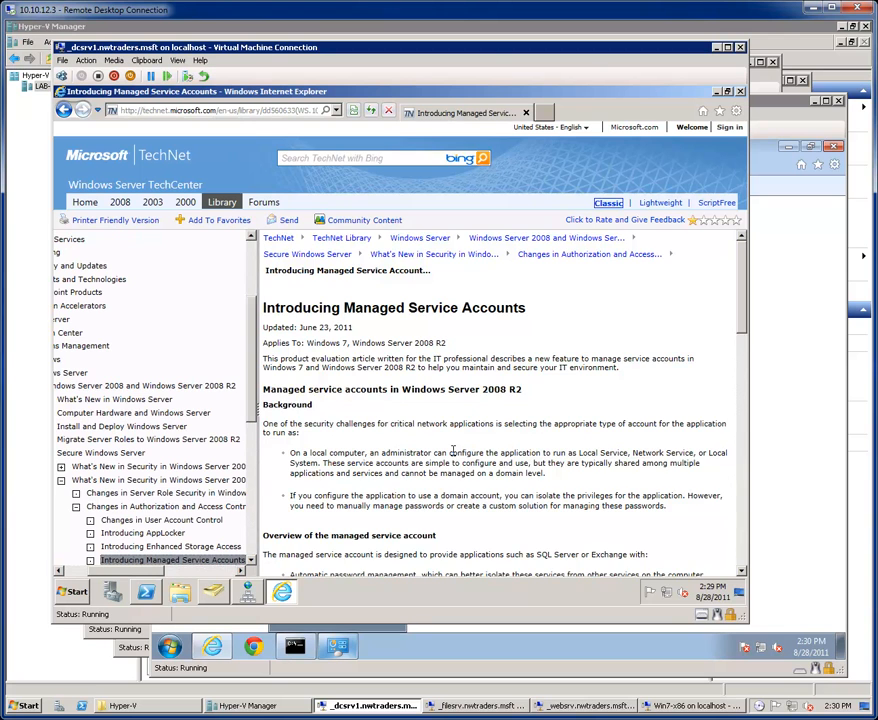
scroll(452, 450, "down", 3)
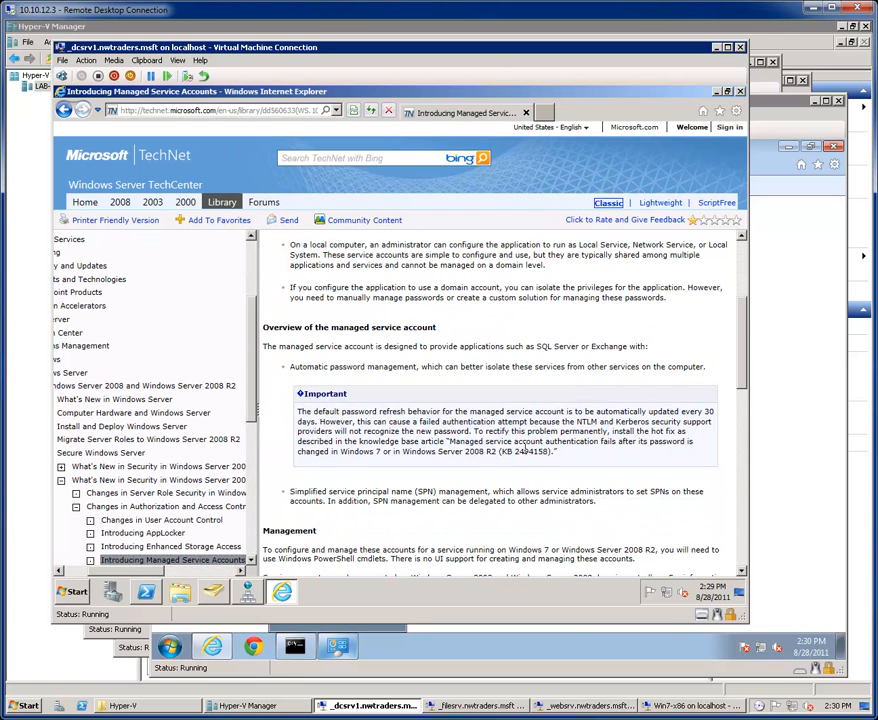
- Examine the Important note on the default password refresh behavior, failed authentication and the hot fix in KB 2494158
double_click(526, 452)
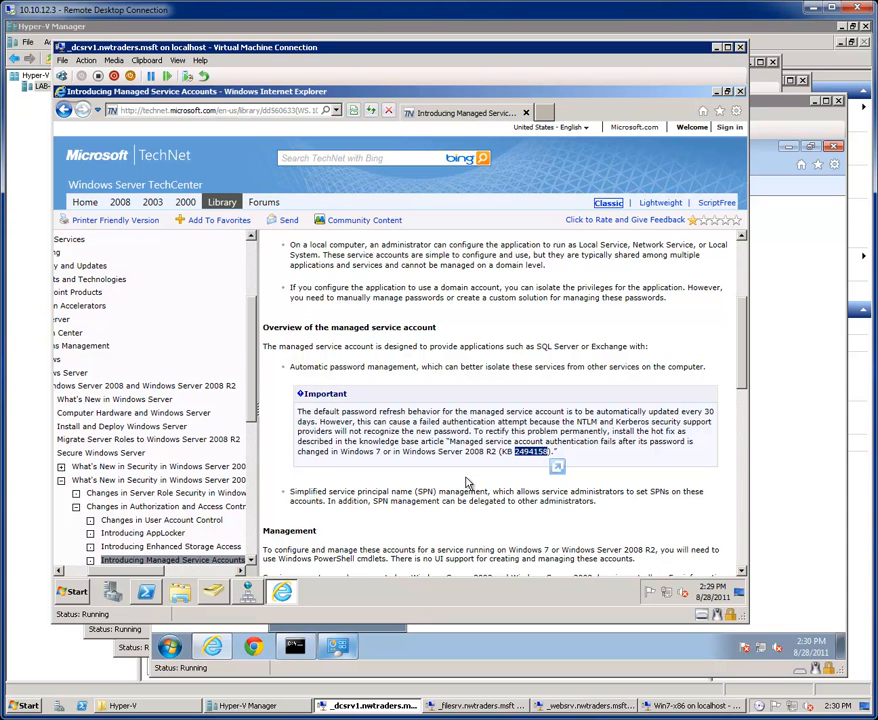
left_click(568, 707)
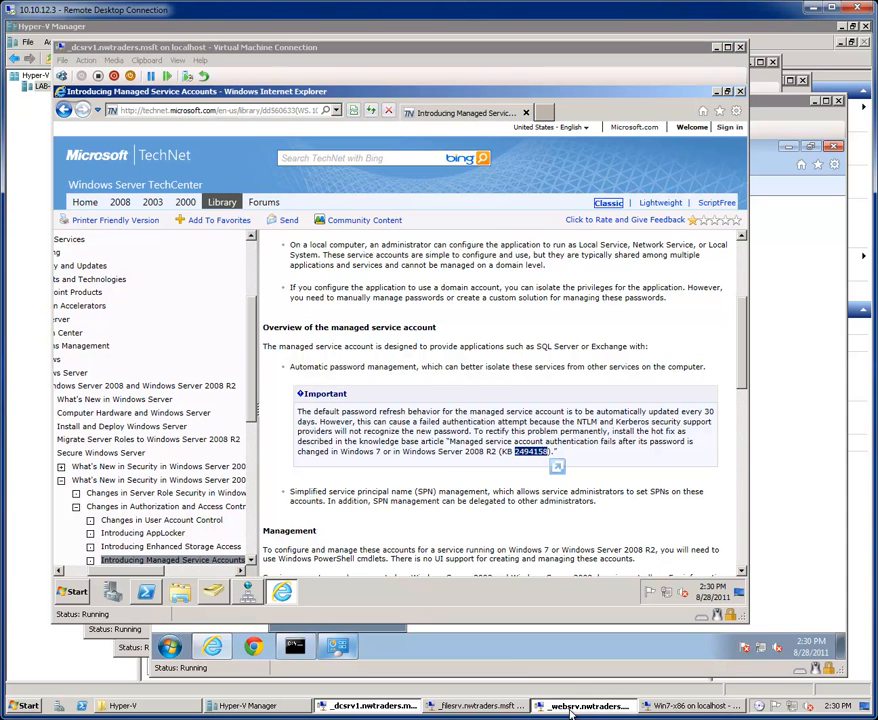
left_click(568, 707)
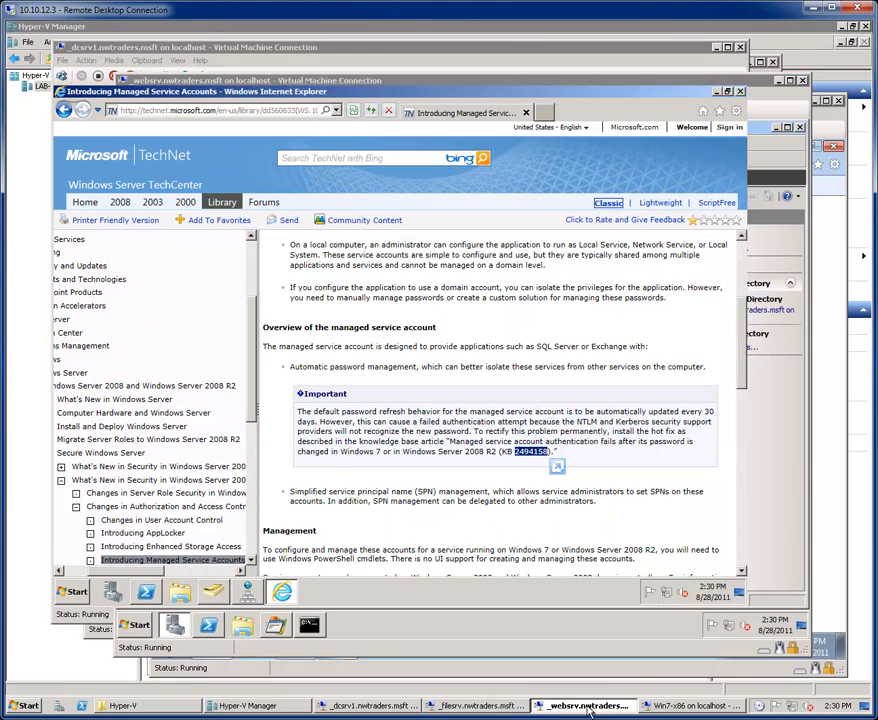
double_click(424, 412)
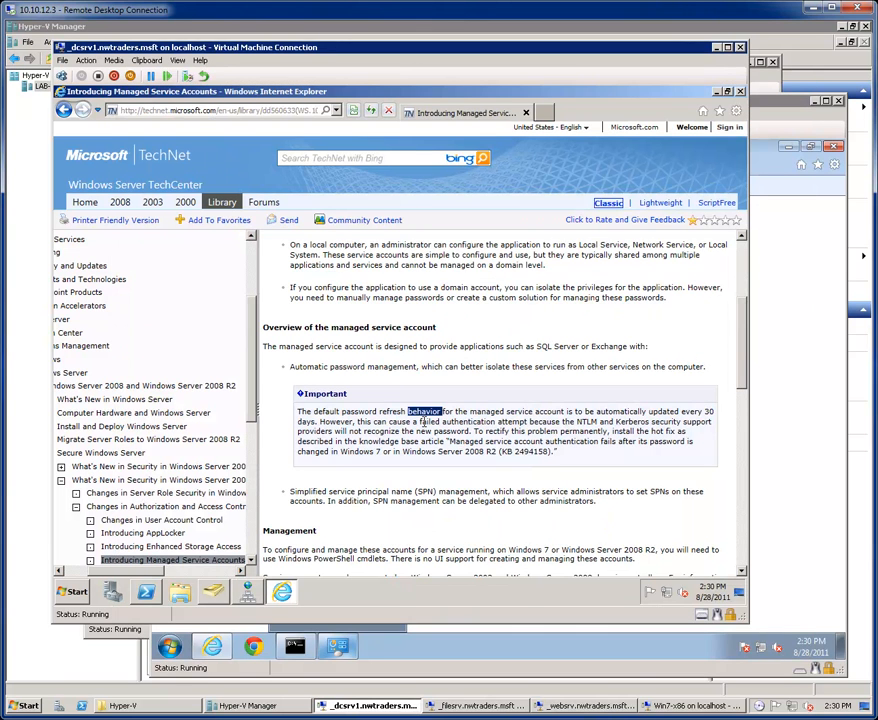
left_click(428, 418)
double_click(416, 421)
double_click(468, 421)
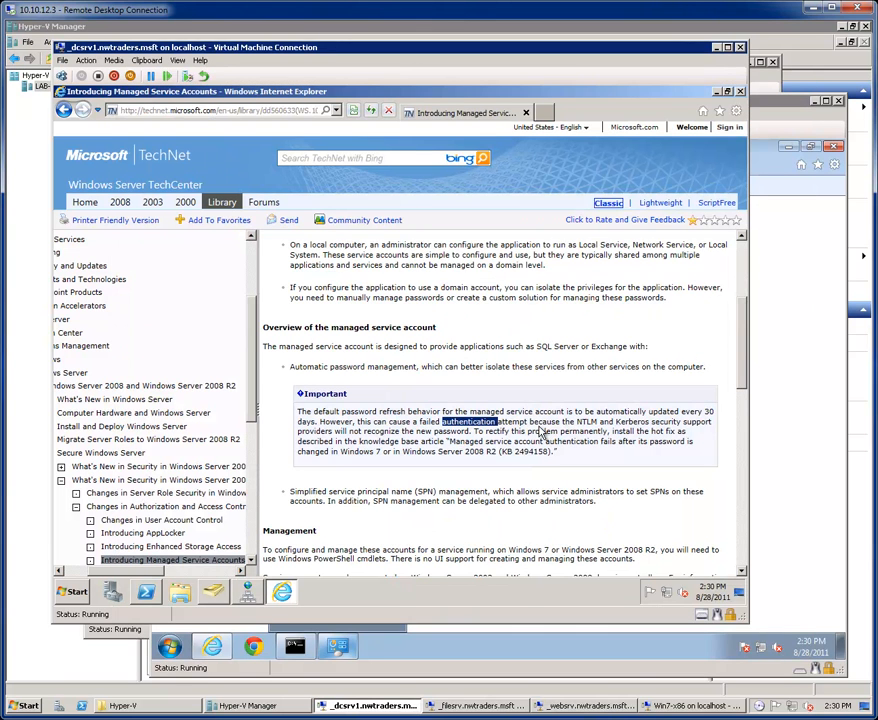
left_click(527, 455)
double_click(529, 452)
left_click(512, 455)
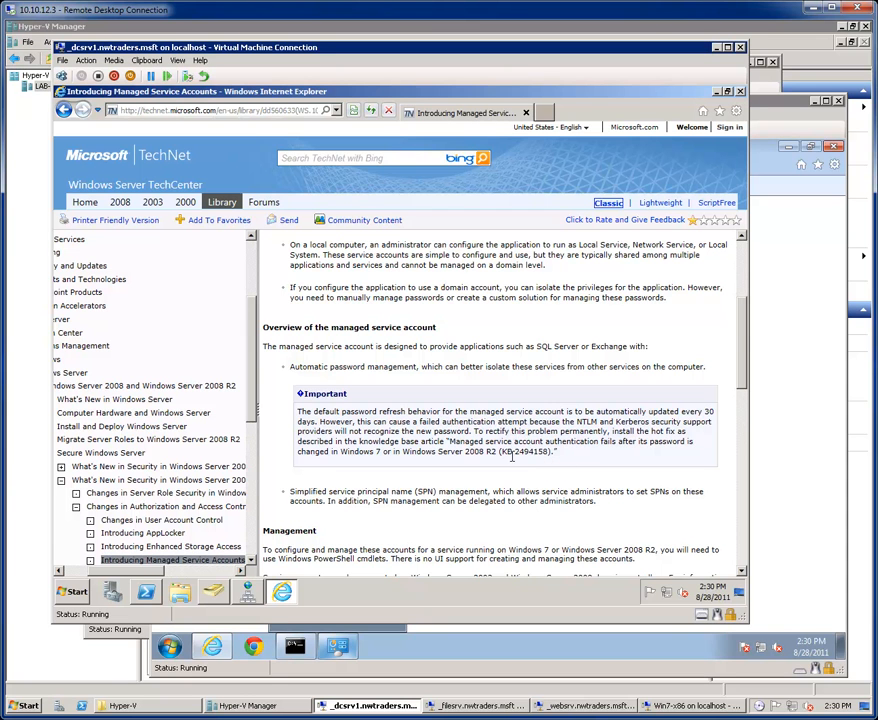
- Review the article's SPN management point and its Management and Resources for managed service accounts sections
scroll(424, 482, "down", 6)
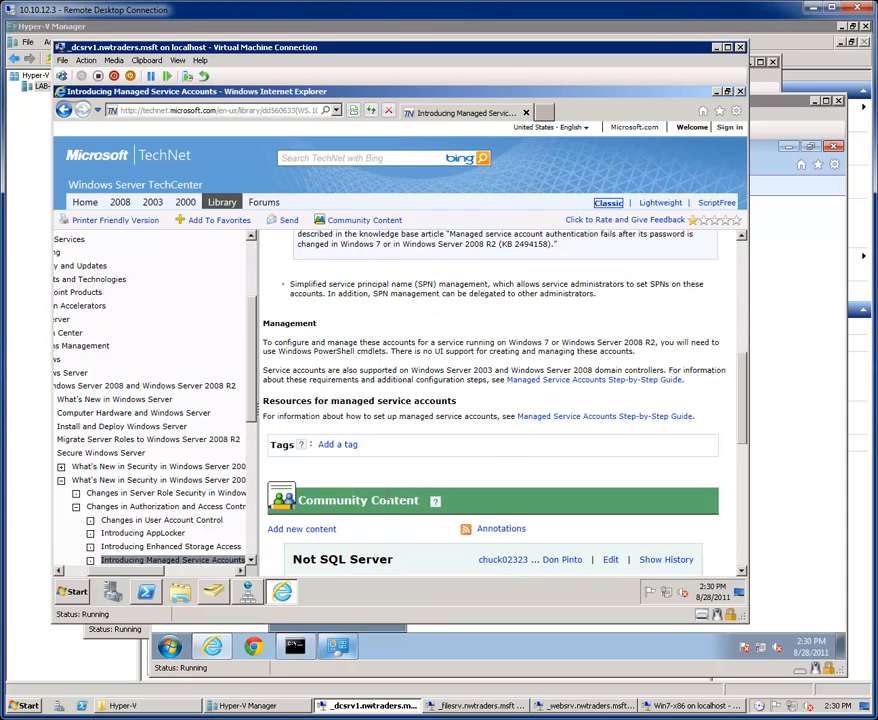
scroll(388, 500, "up", 8)
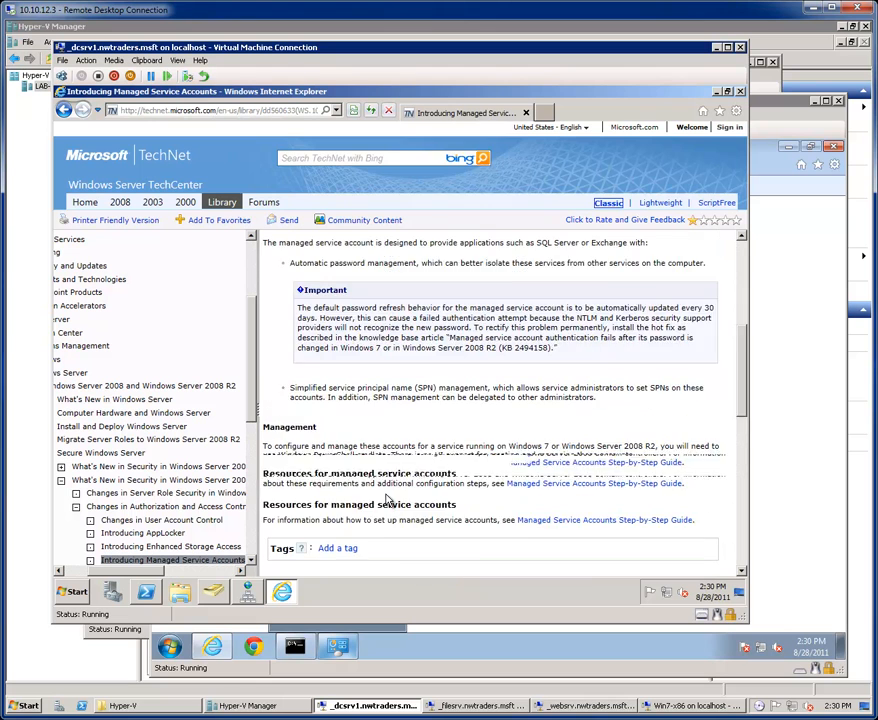
scroll(430, 497, "down", 3)
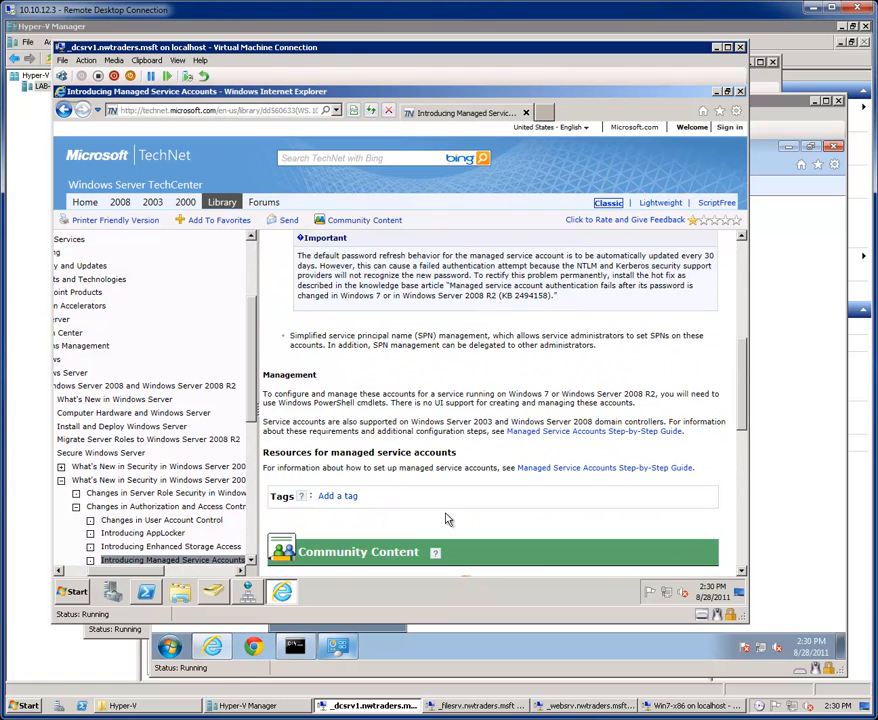
scroll(447, 519, "up", 4)
scroll(450, 510, "down", 3)
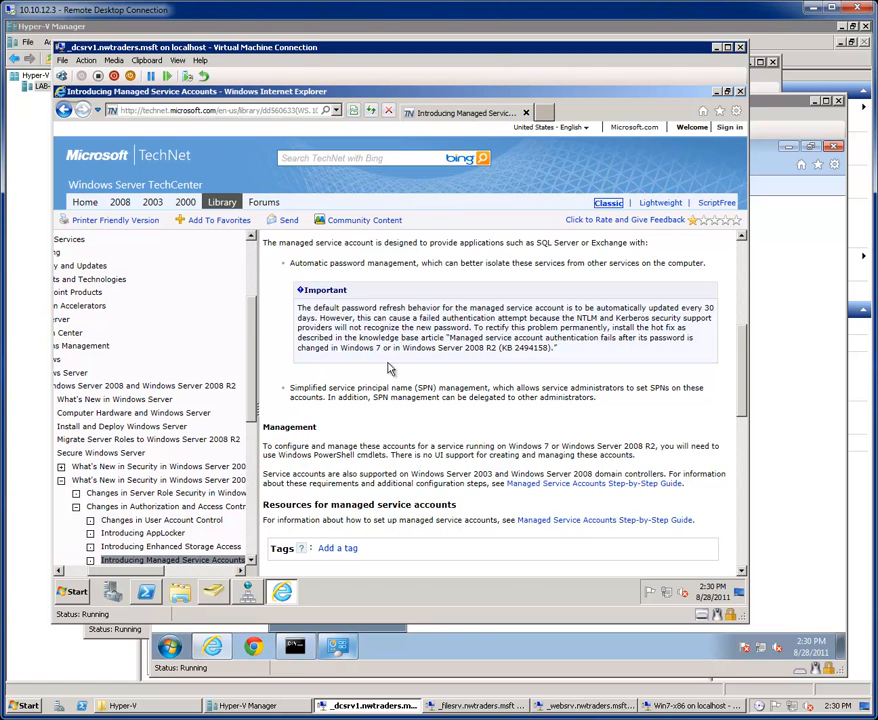
scroll(386, 401, "up", 2)
scroll(386, 401, "up", 2)
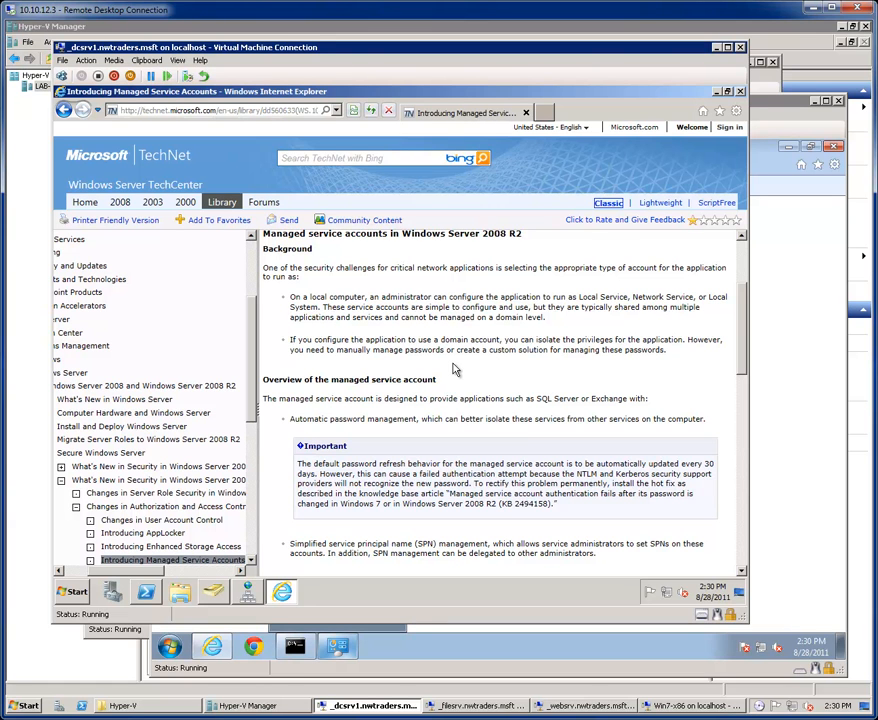
- Reread the Background section's local and domain account options and the heading of the managed service account overview
left_click_drag(714, 355, 289, 296)
left_click(265, 272)
left_click_drag(346, 283, 375, 308)
left_click(572, 316)
double_click(344, 381)
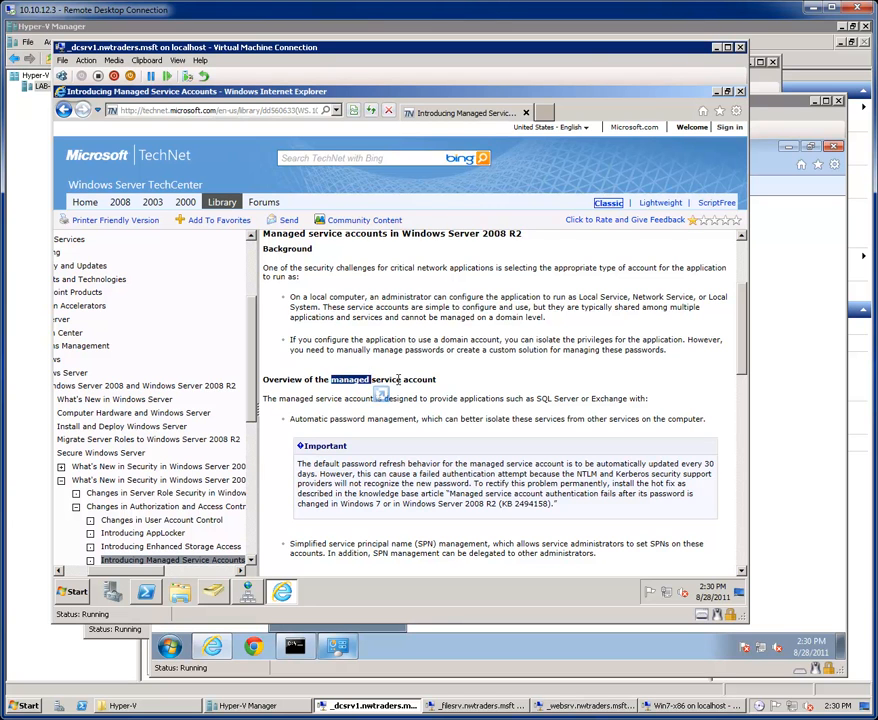